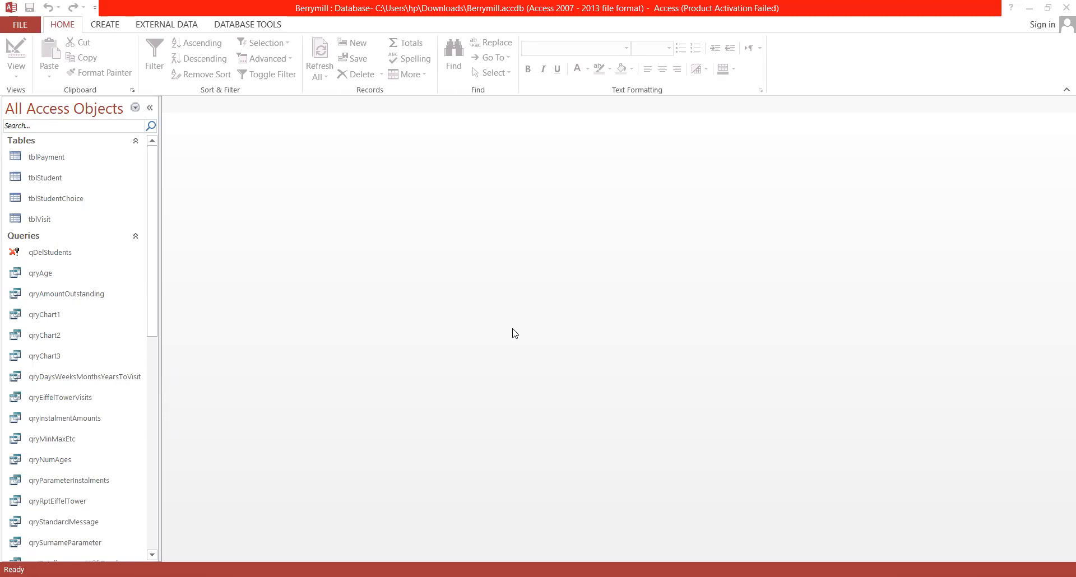
Open the tblStudent table to review its fields and records, and close it again.
double_click(82, 179)
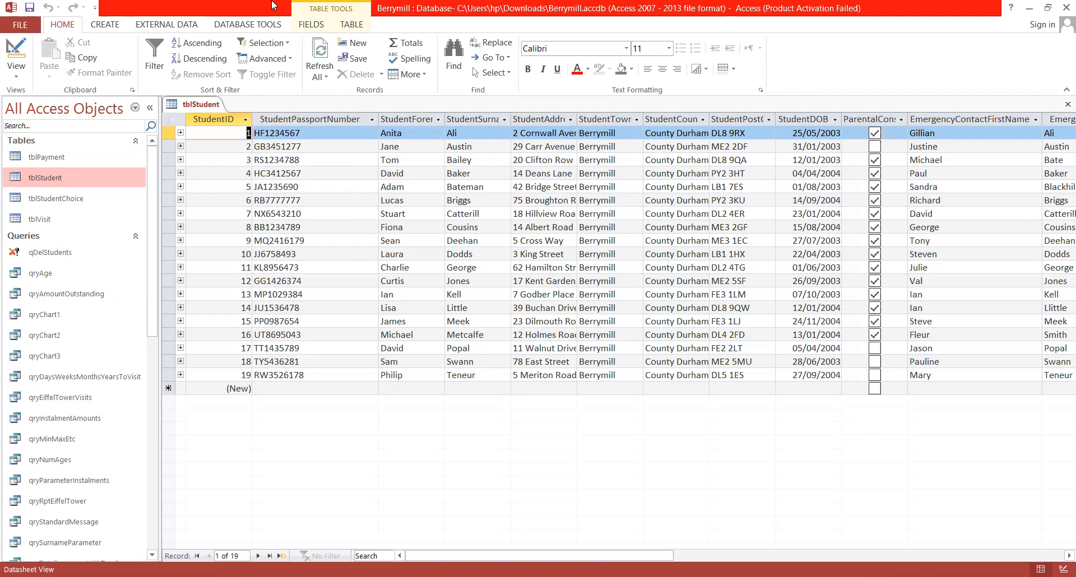
right_click(199, 106)
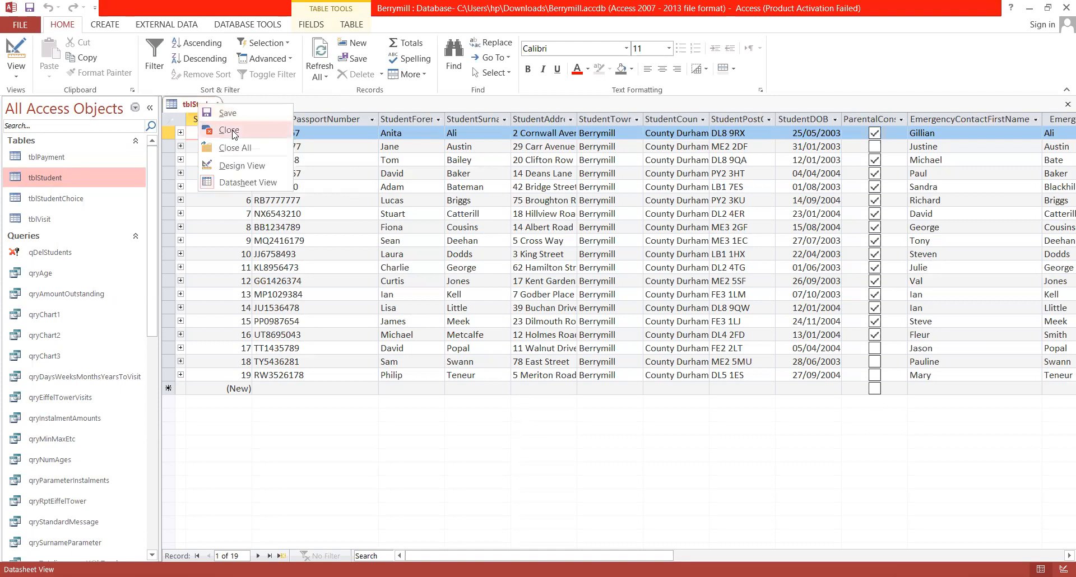
click(229, 130)
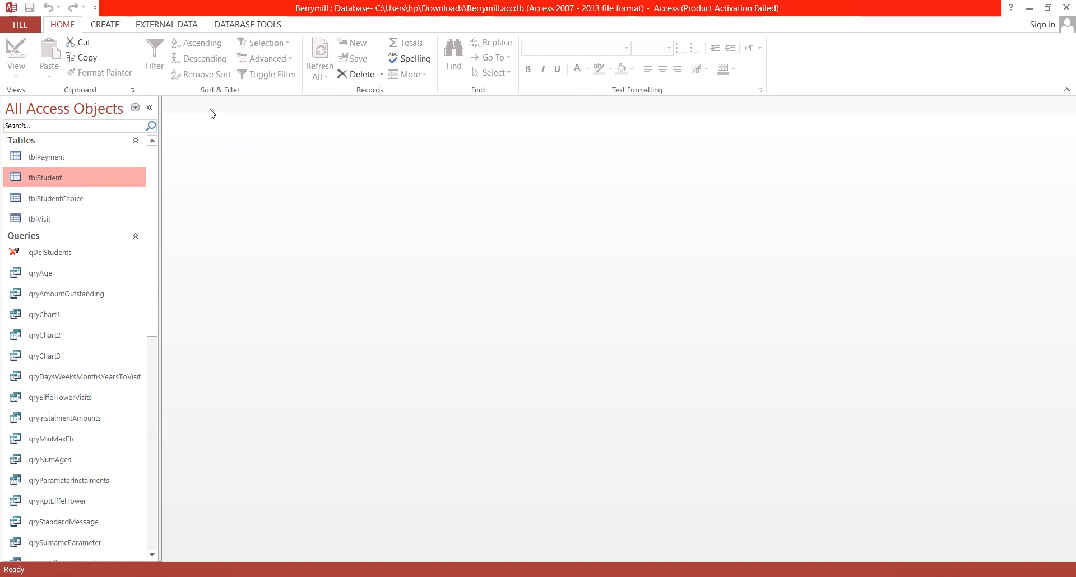
Start a new form with the Form Wizard, using tblStudent as its source table.
click(108, 22)
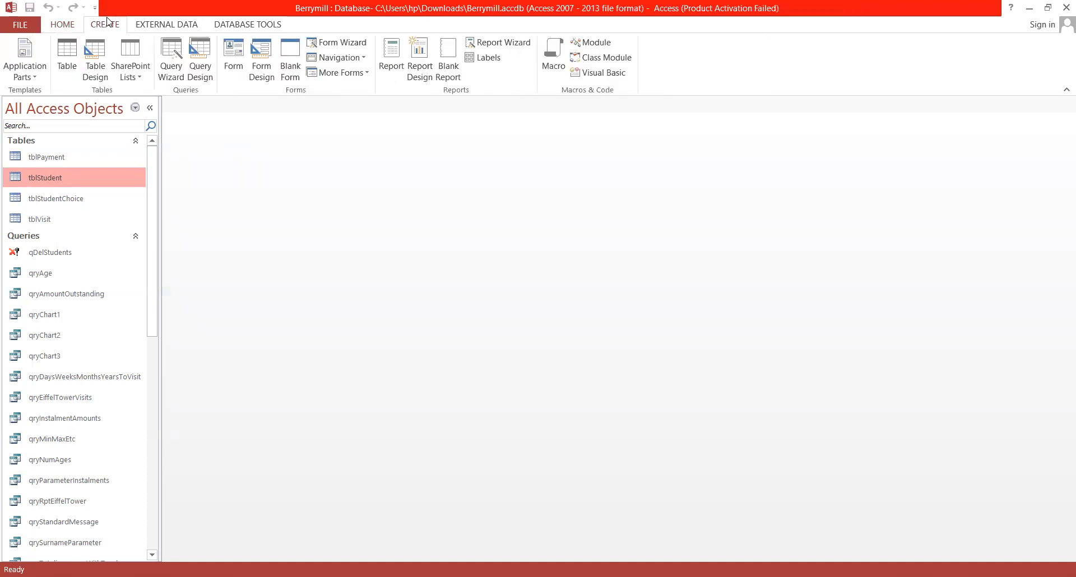
click(328, 45)
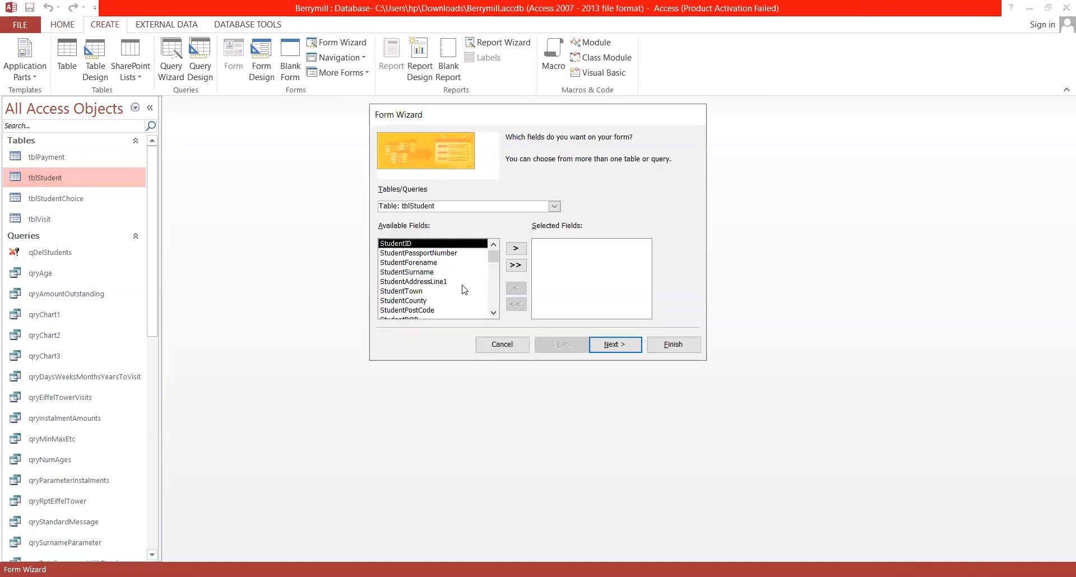
click(554, 207)
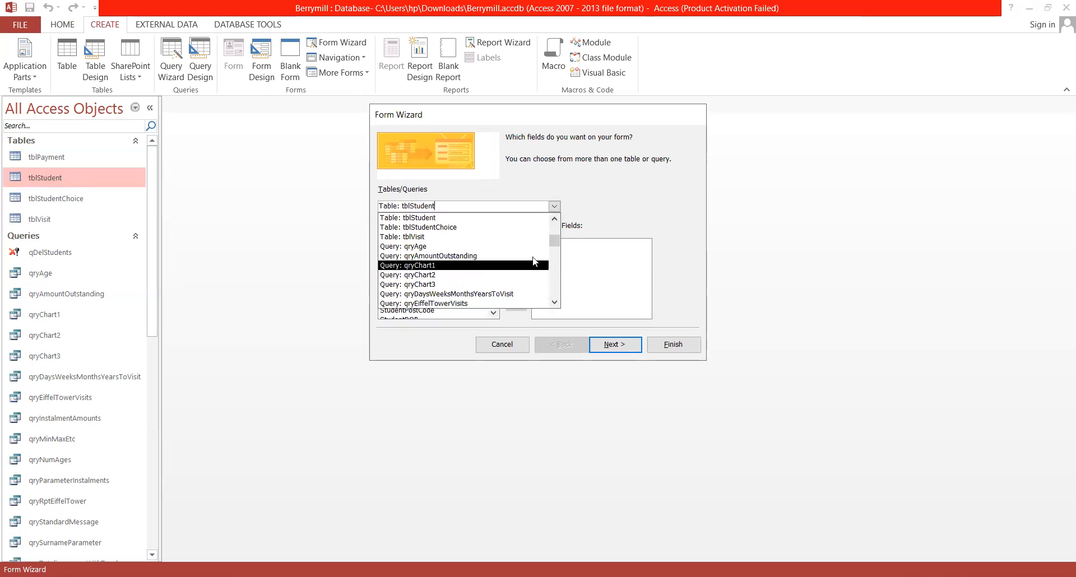
click(556, 206)
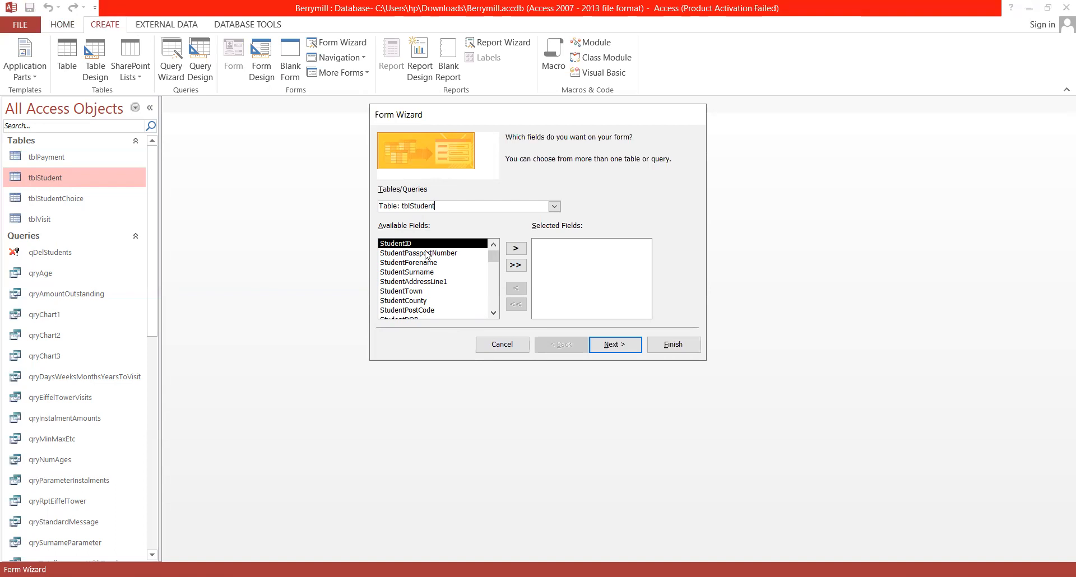
click(516, 248)
click(439, 273)
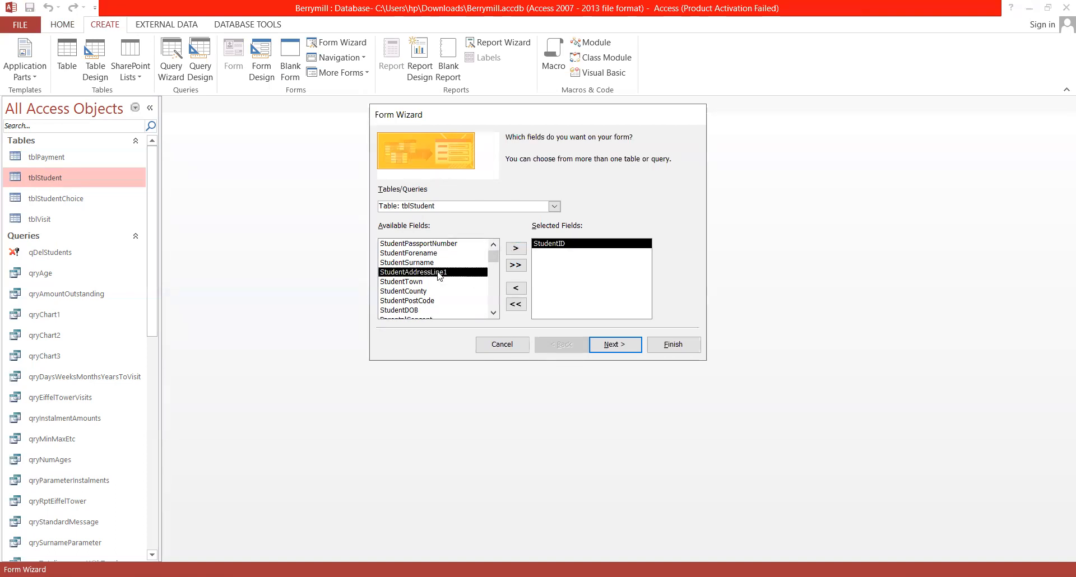
click(516, 247)
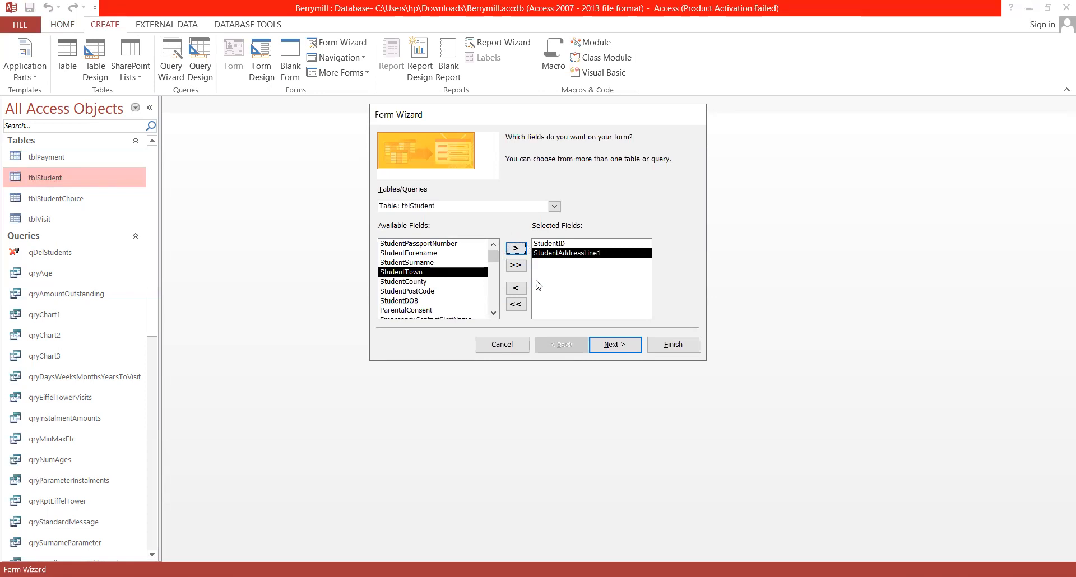
click(515, 304)
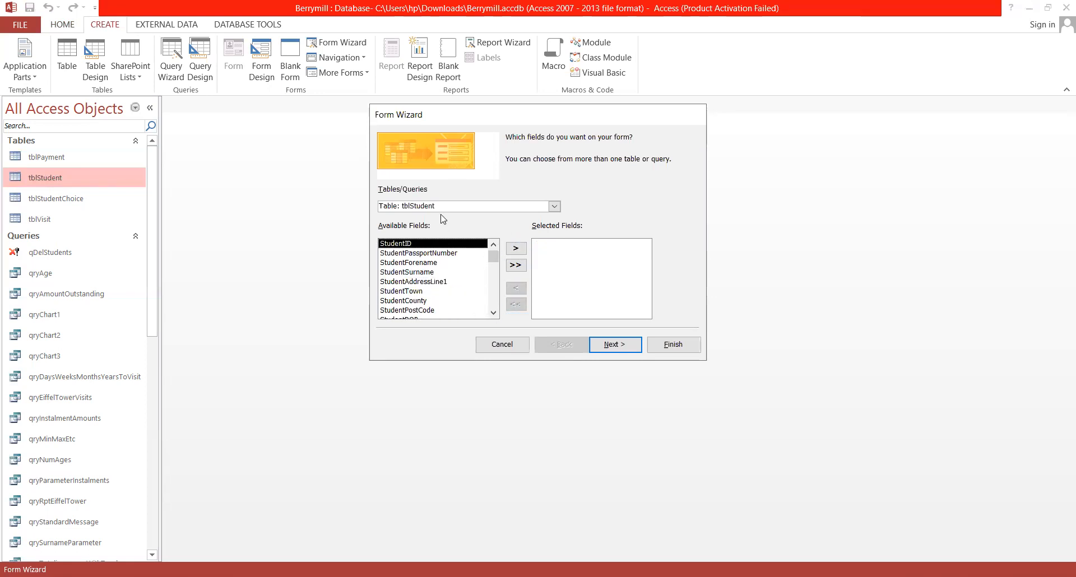
Include all tblStudent fields in the form and accept the Columnar layout.
click(521, 270)
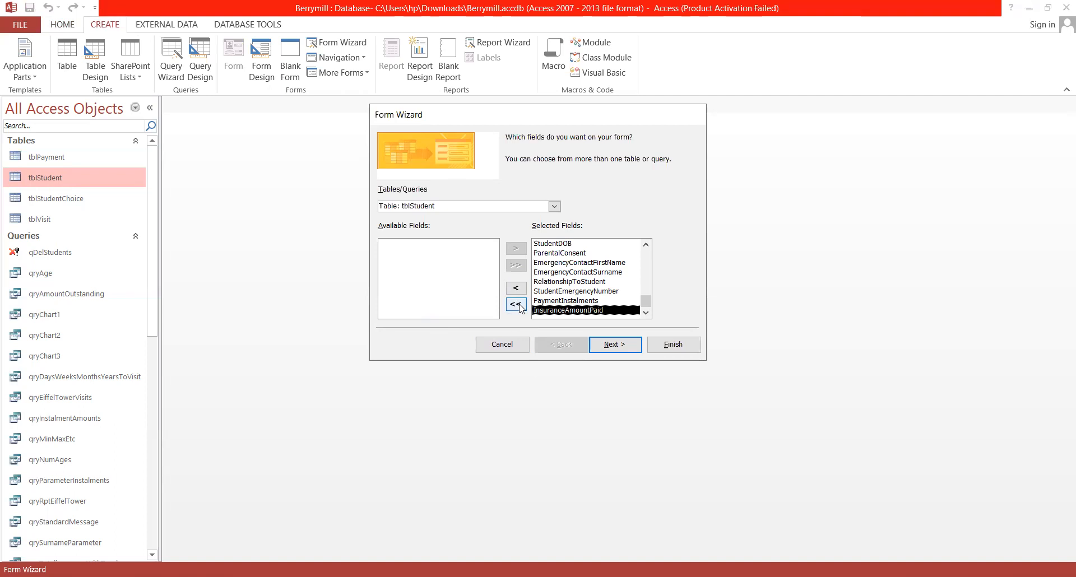
click(625, 343)
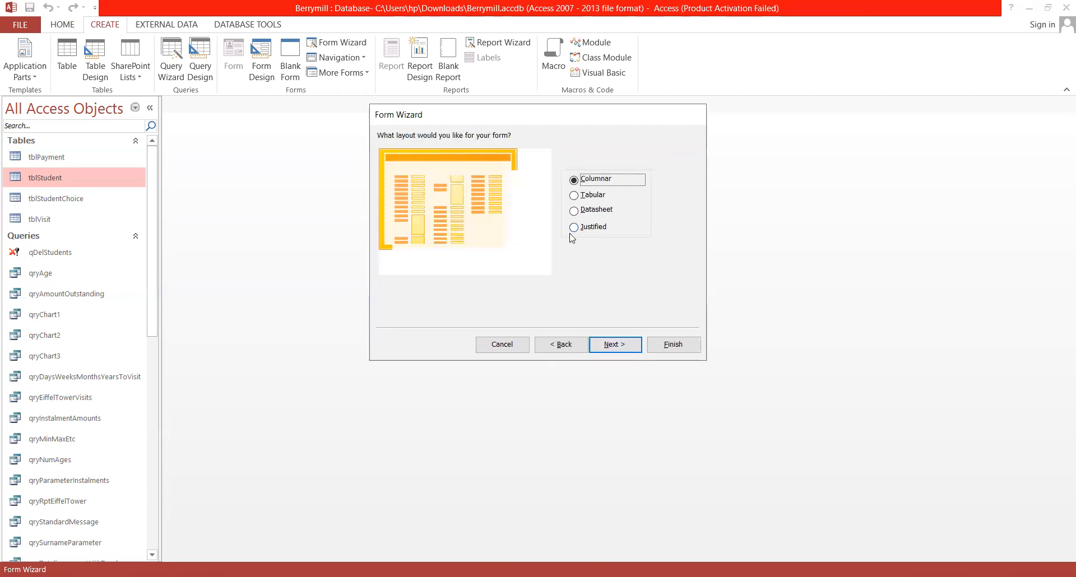
click(624, 344)
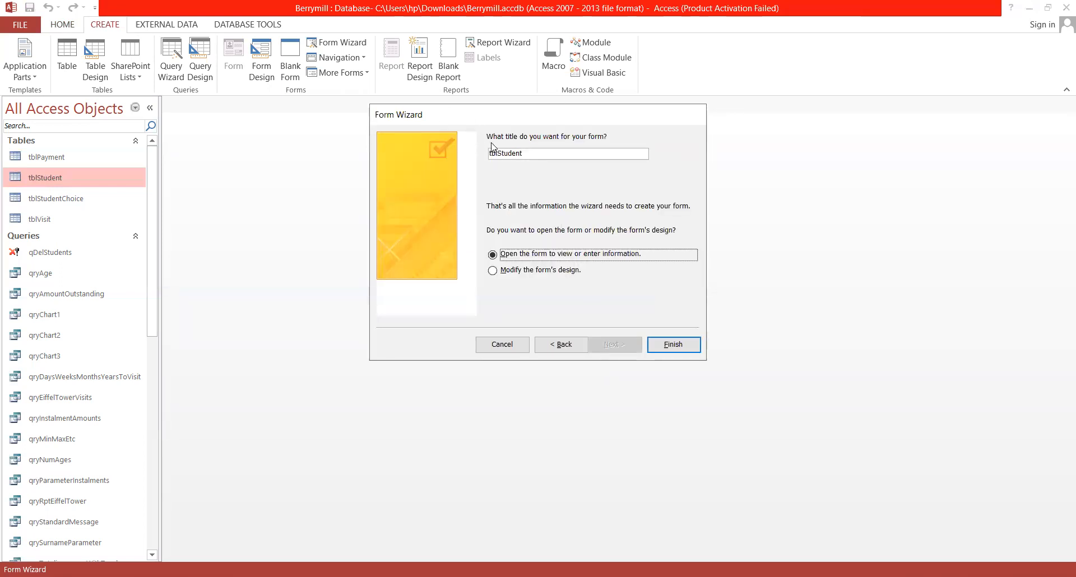
Title the form Add_Student_Form and finish the wizard, opening the form to view or enter information.
double_click(539, 155)
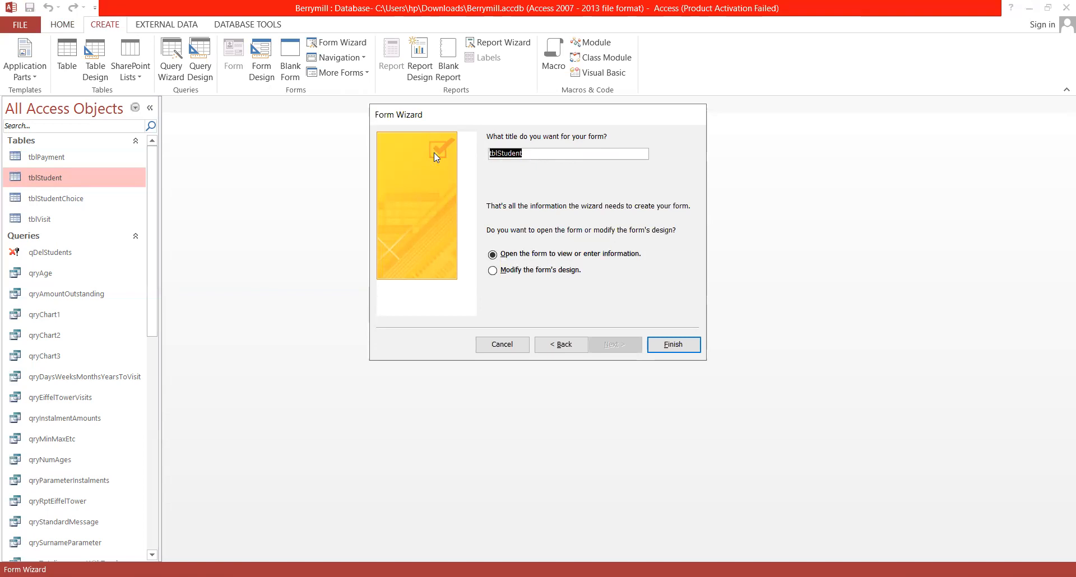
text(Add_Student_From)
key(BackSpace)
key(BackSpace)
key(BackSpace)
key(BackSpace)
text(Form)
key(Return)
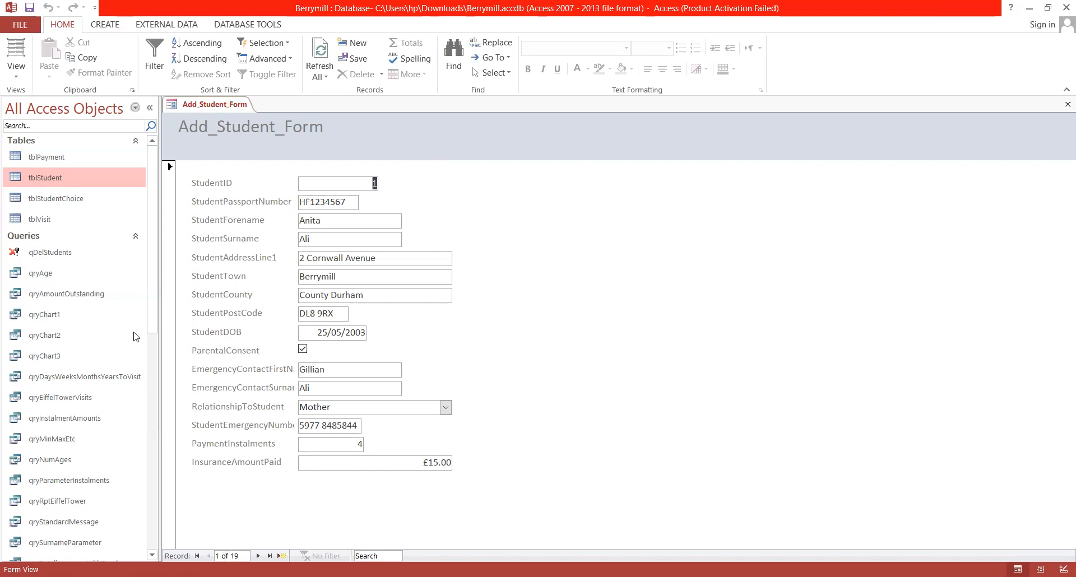
Compare the form with the tblStudent table by stepping through the first three records and back, and close the table.
double_click(88, 184)
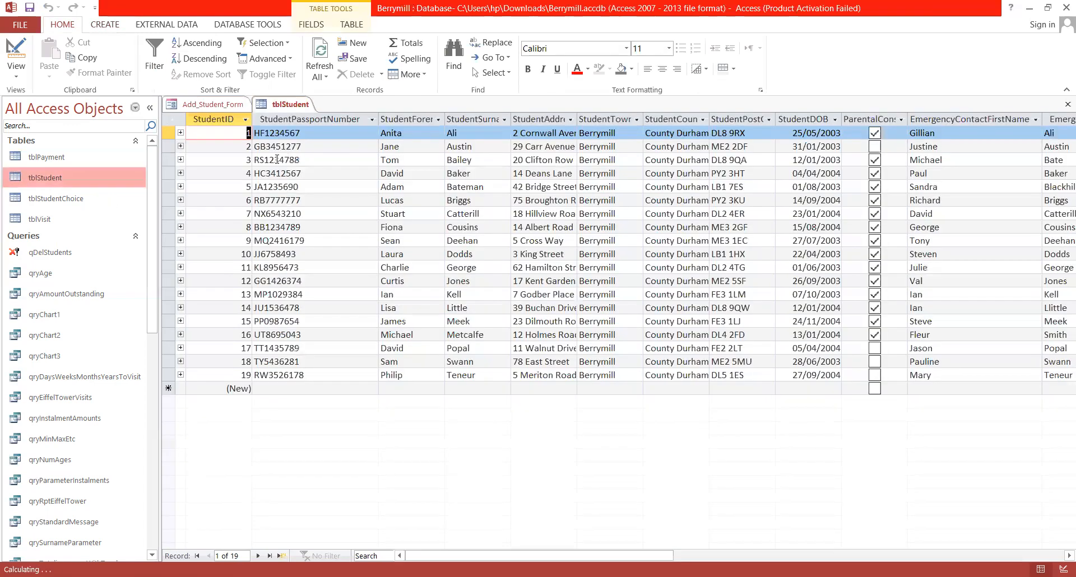
click(220, 103)
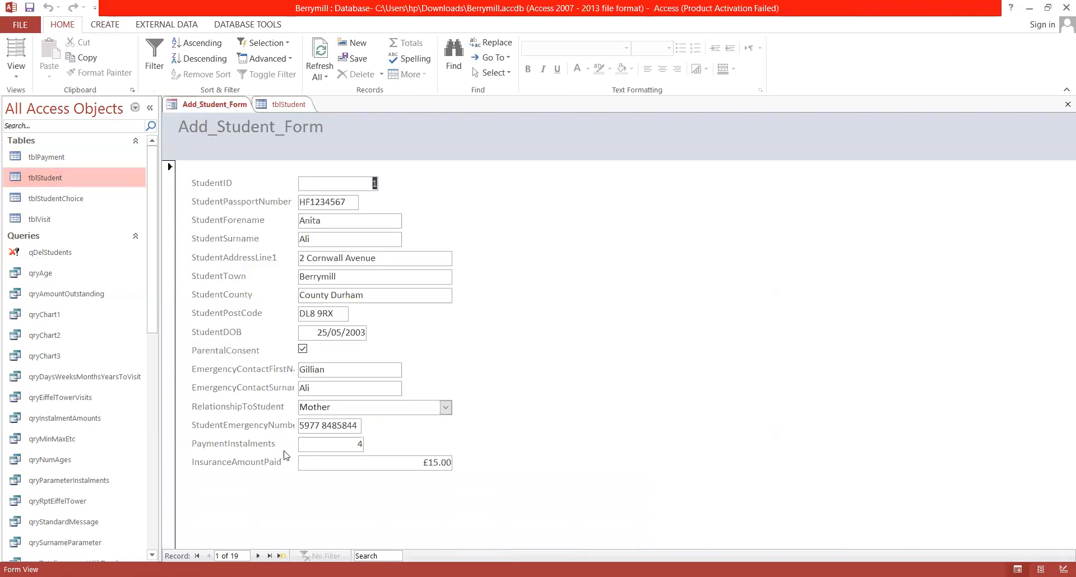
click(258, 556)
click(259, 556)
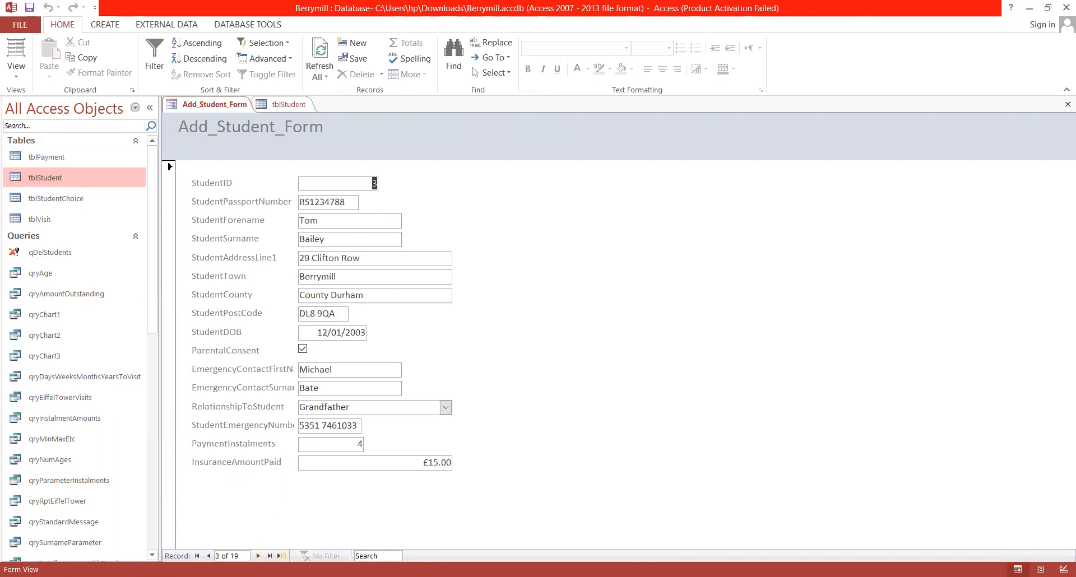
click(212, 557)
click(211, 556)
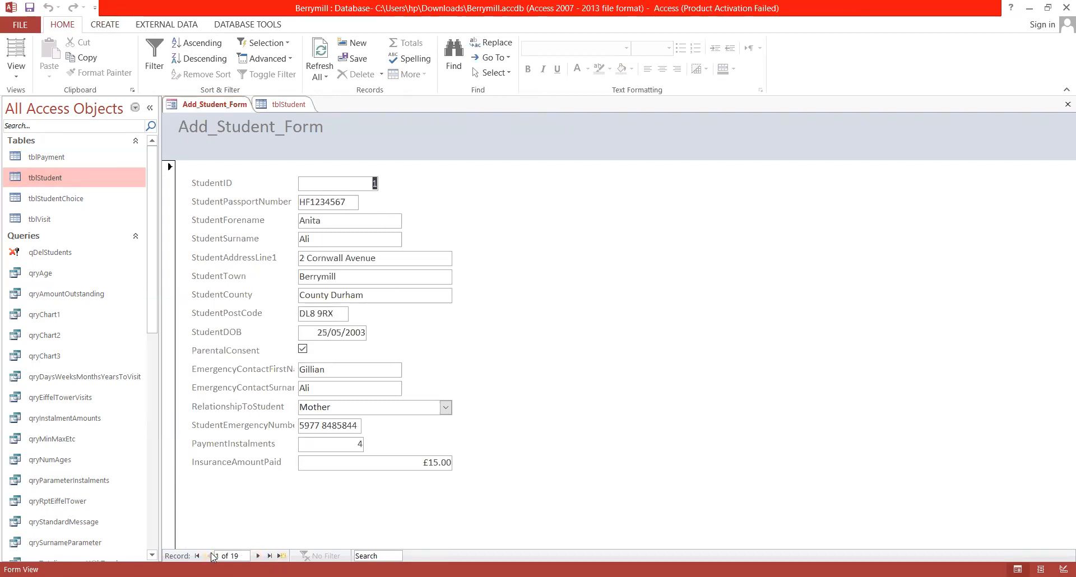
click(297, 105)
right_click(298, 106)
click(330, 129)
Switch Add_Student_Form to Design View and show the property sheet for the whole form.
click(16, 70)
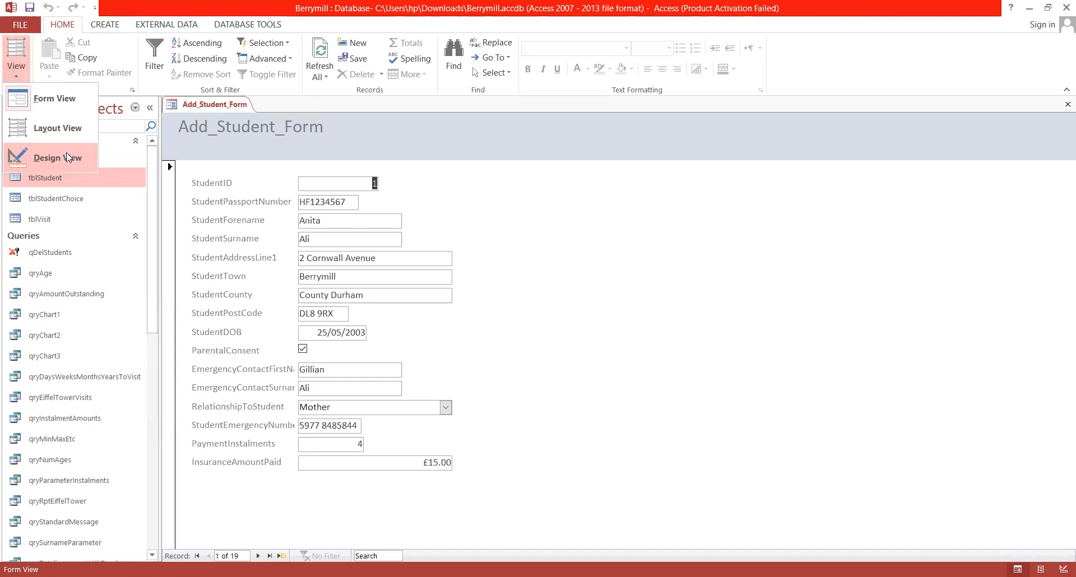
click(67, 157)
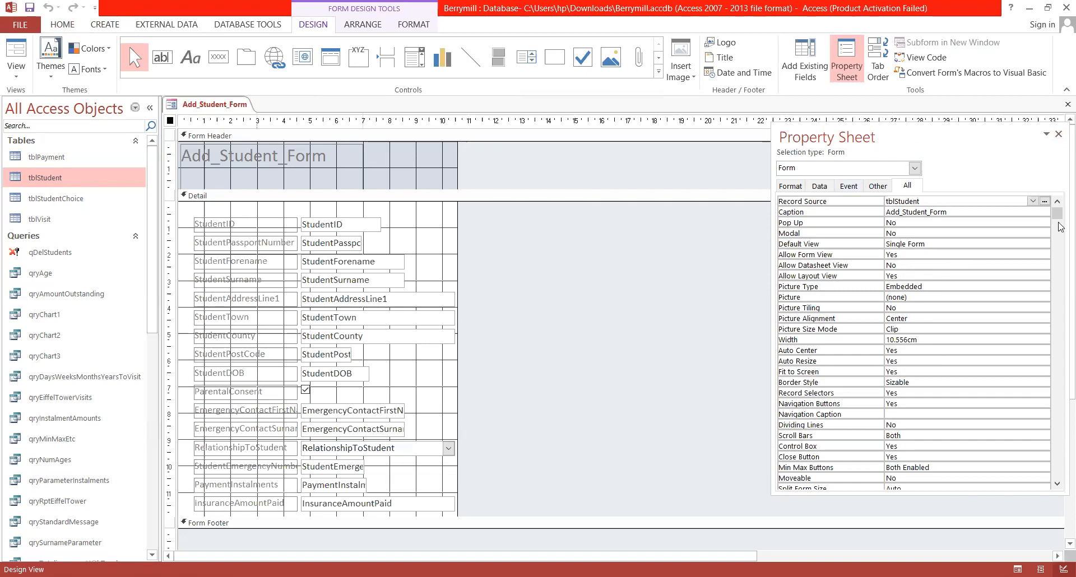
click(1058, 136)
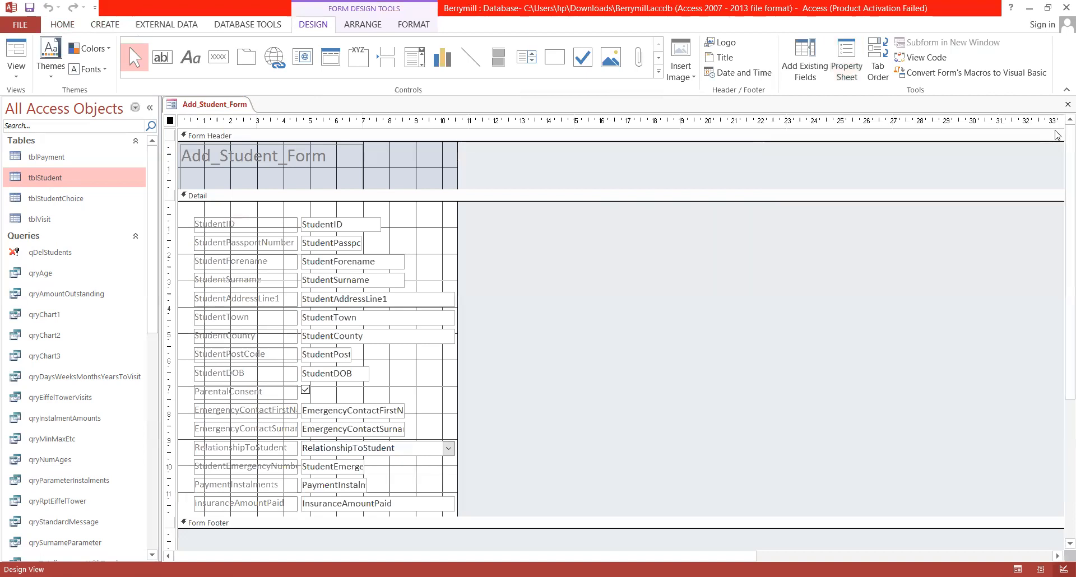
right_click(526, 305)
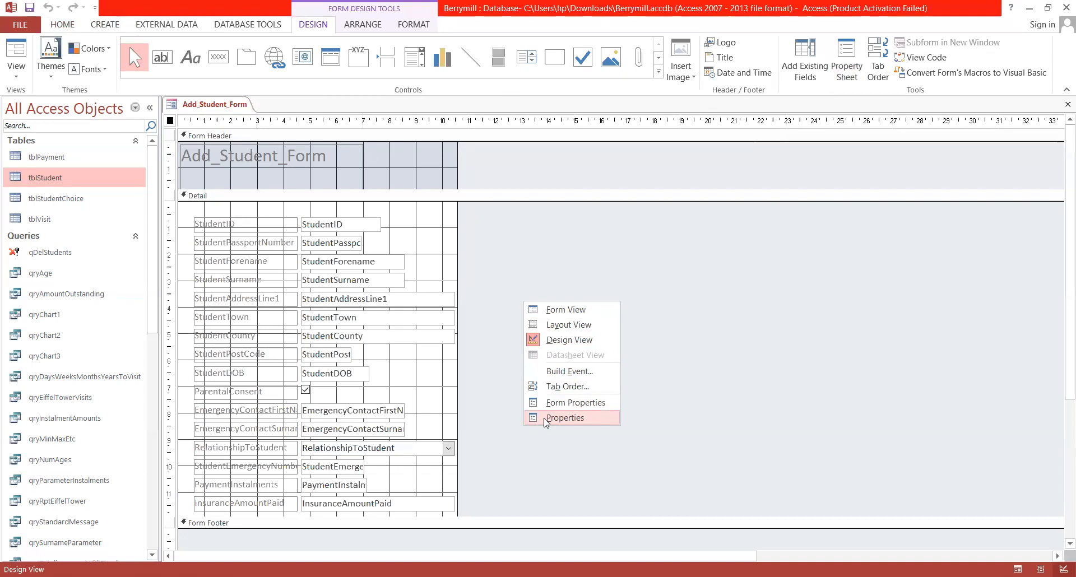
click(564, 418)
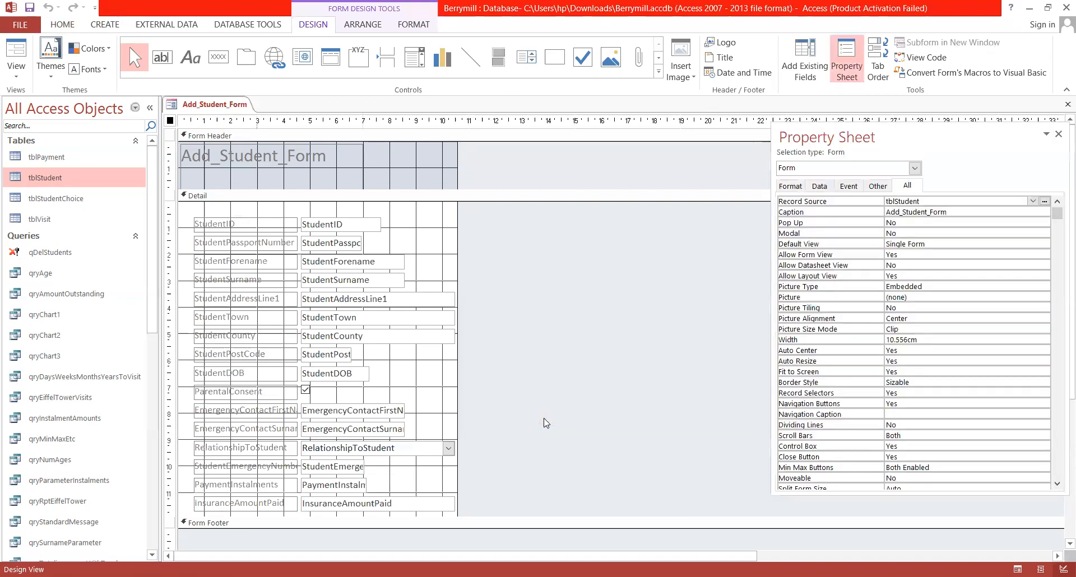
click(915, 168)
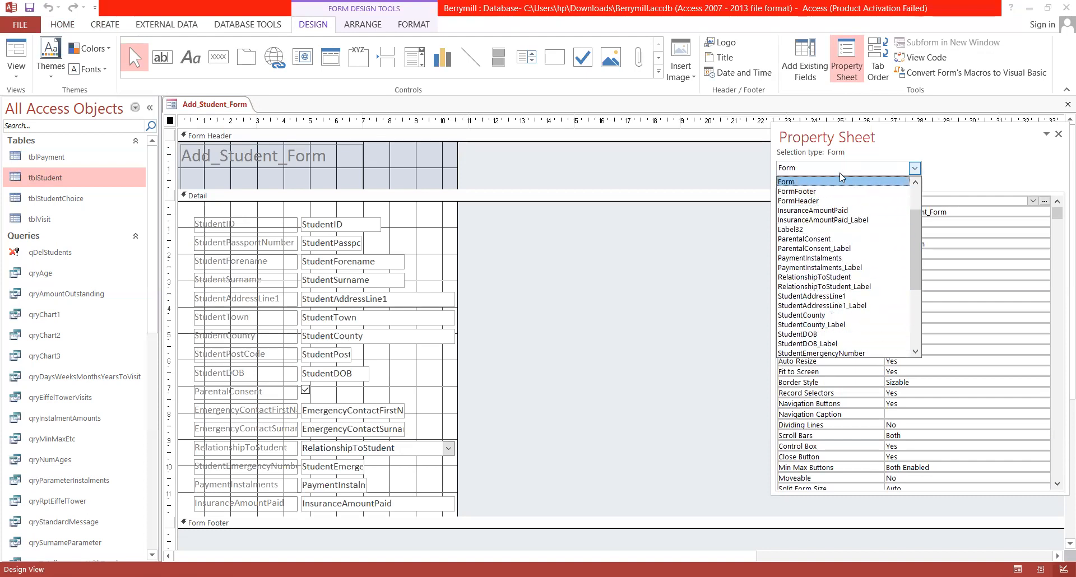
click(926, 176)
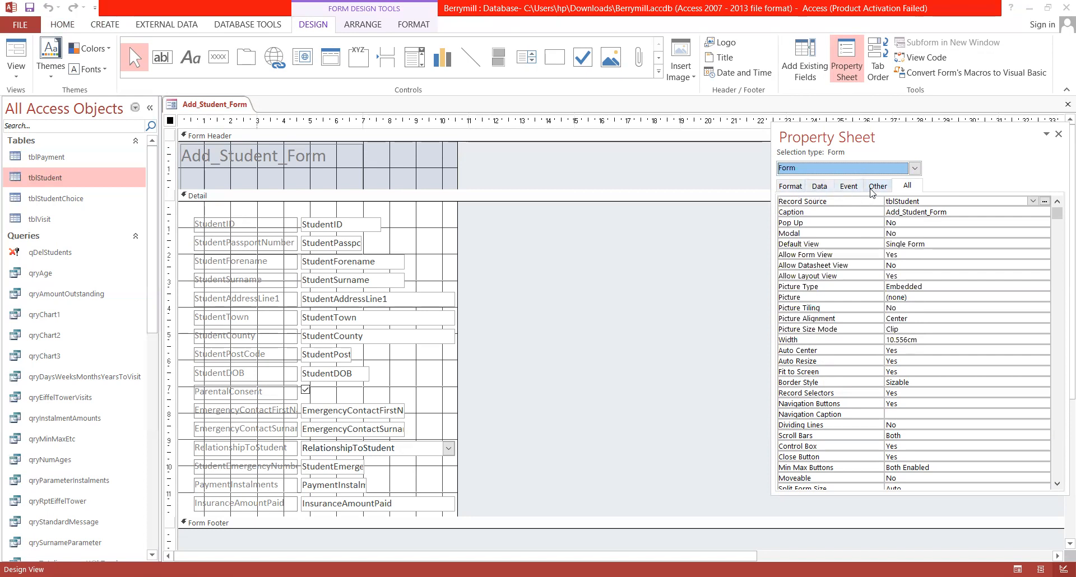
Set the form's Data Entry property to Yes and display the form in Form View.
click(824, 187)
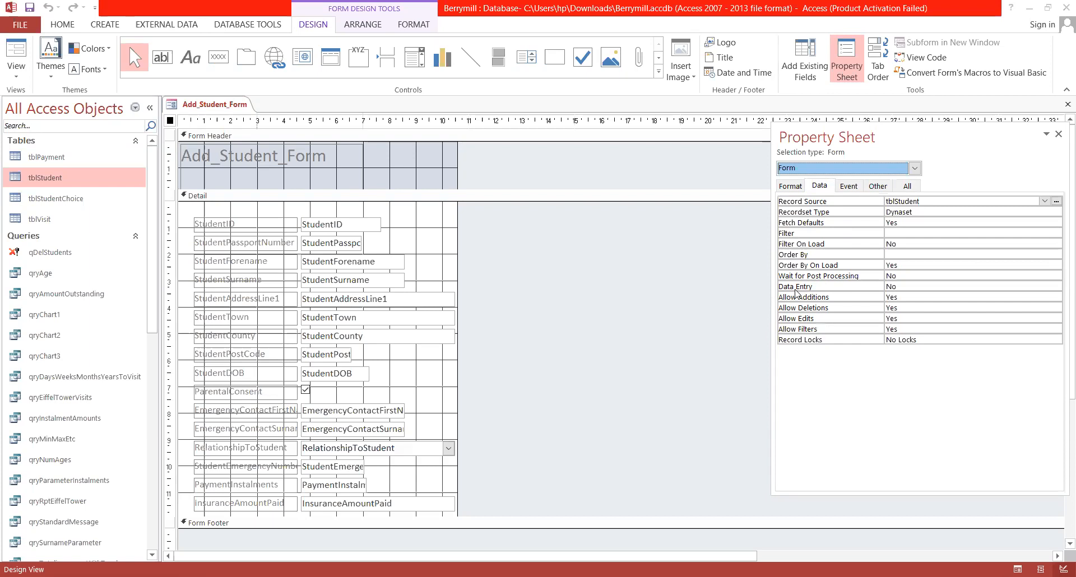
double_click(900, 287)
click(902, 330)
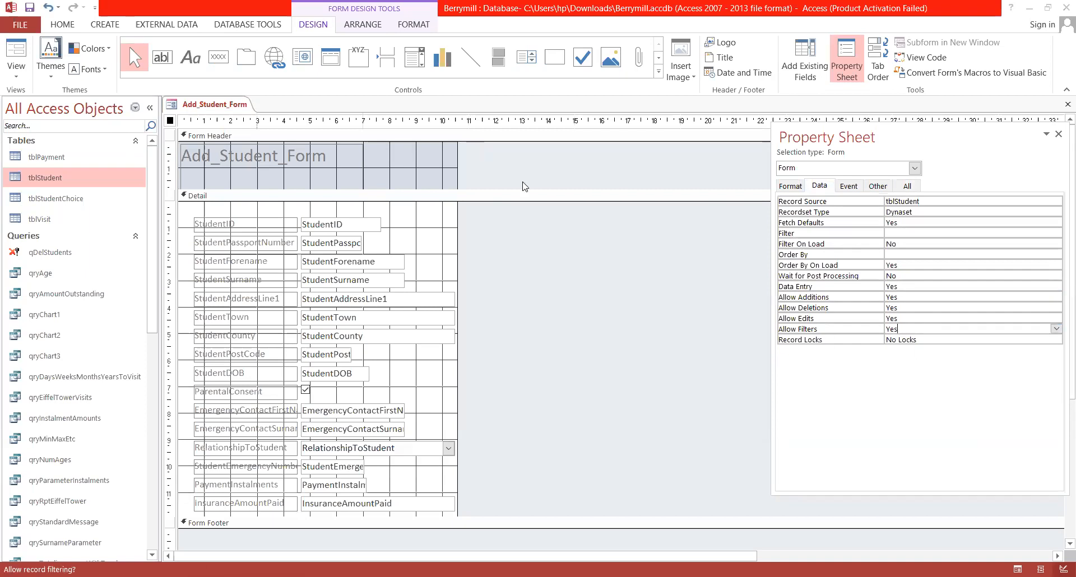
click(18, 58)
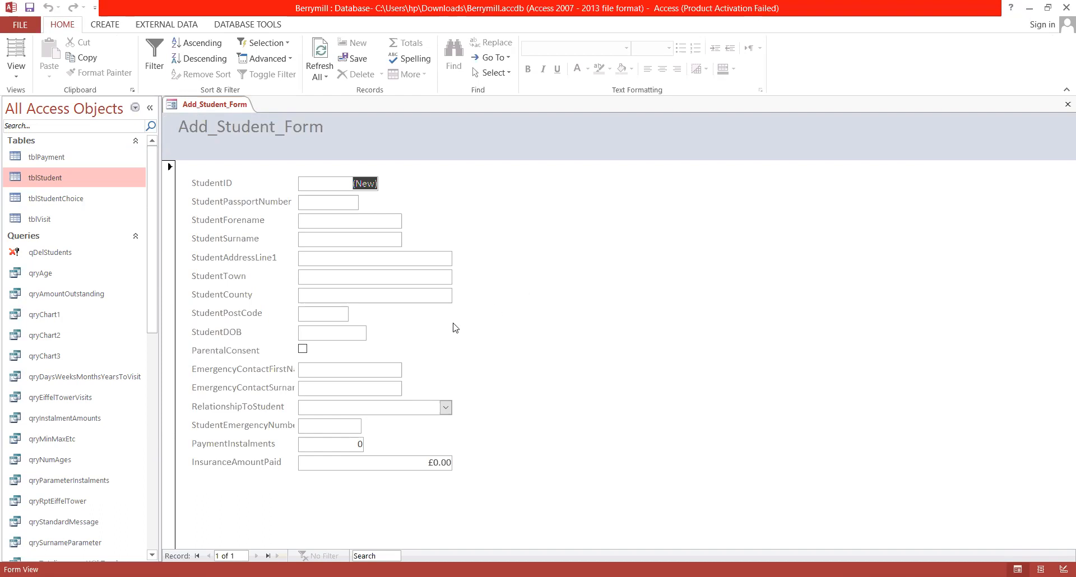
Return to Design View and change the header title to "Add Student Form", with spaces instead of underscores.
click(16, 67)
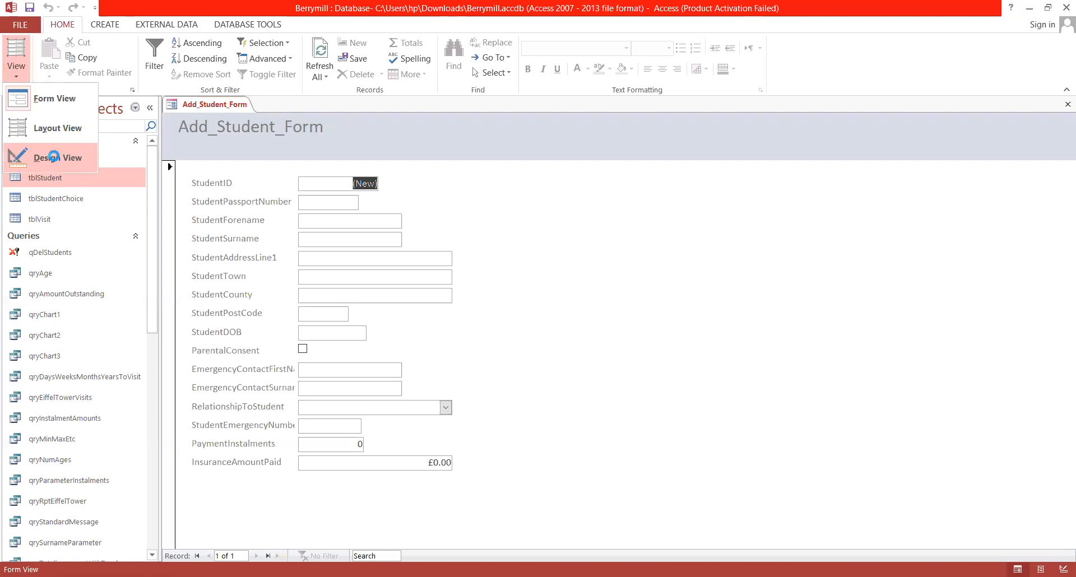
key(Return)
click(338, 174)
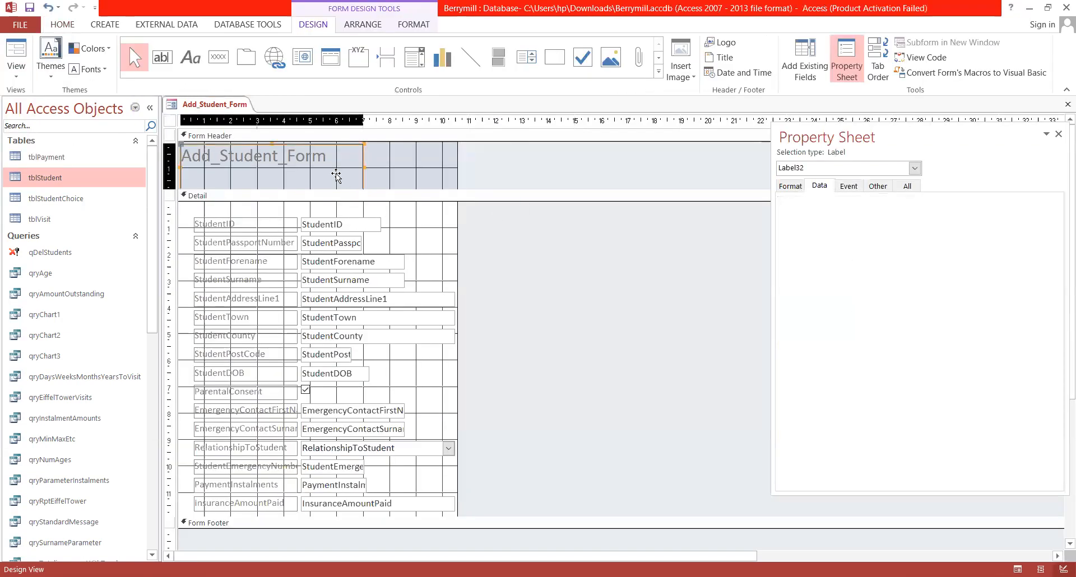
click(288, 161)
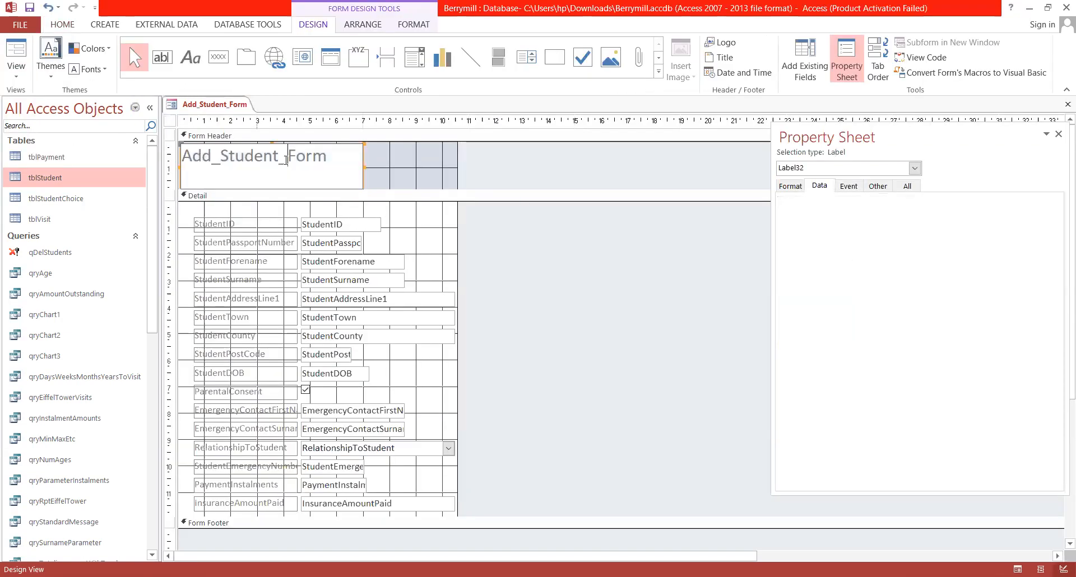
key(BackSpace)
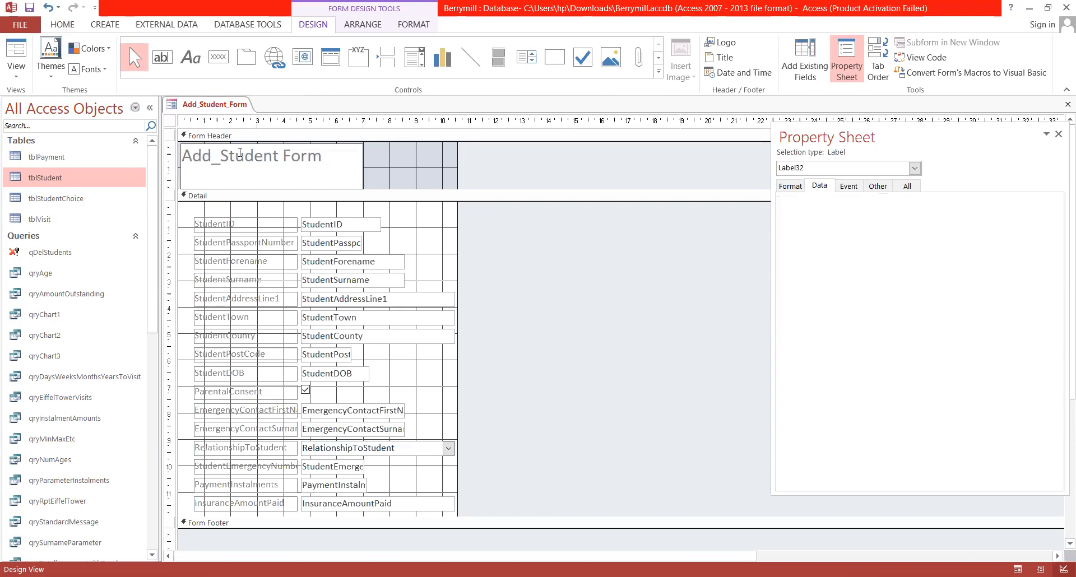
click(222, 159)
key(BackSpace)
key(BackSpace)
Widen the form to about 20 cm and lower the top edge of the title label in the header.
drag(458, 265, 711, 271)
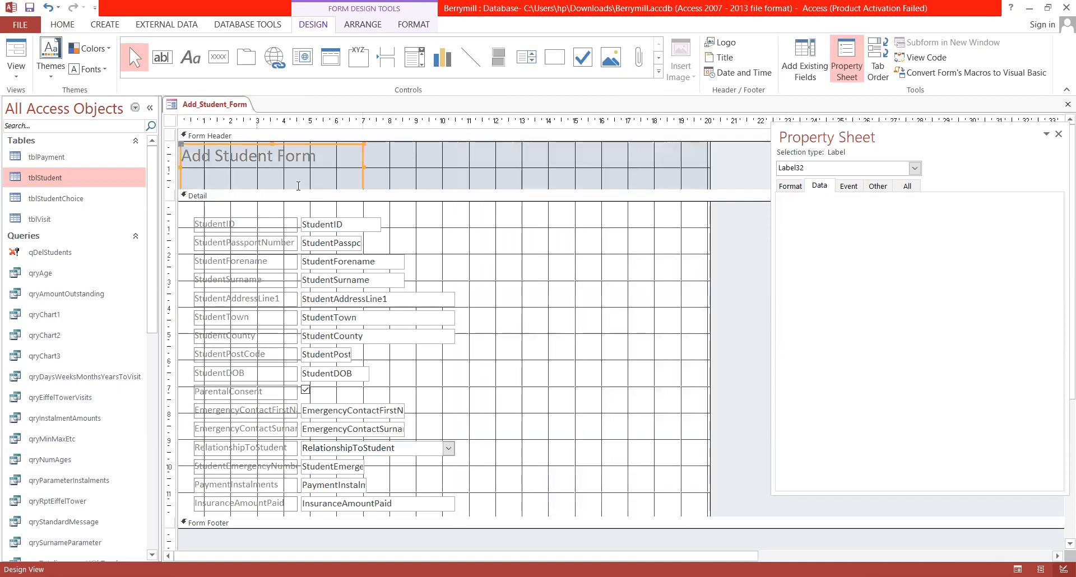
click(271, 144)
drag(271, 144, 272, 163)
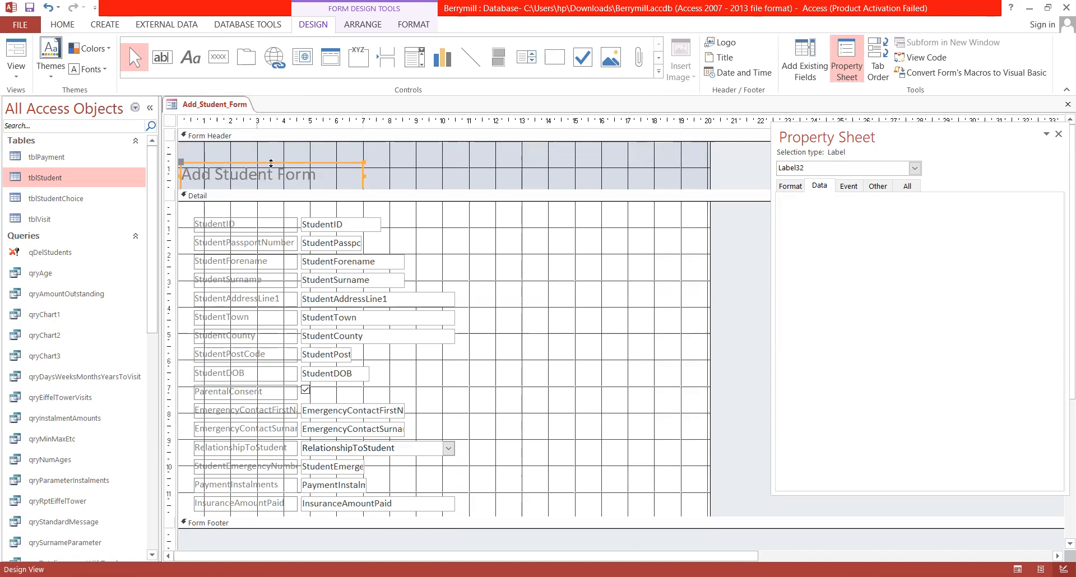
Move the title label to start at about 6 cm in the header, and reduce the header height to about 1.2 cm.
drag(363, 176, 456, 145)
click(298, 162)
drag(456, 189, 456, 175)
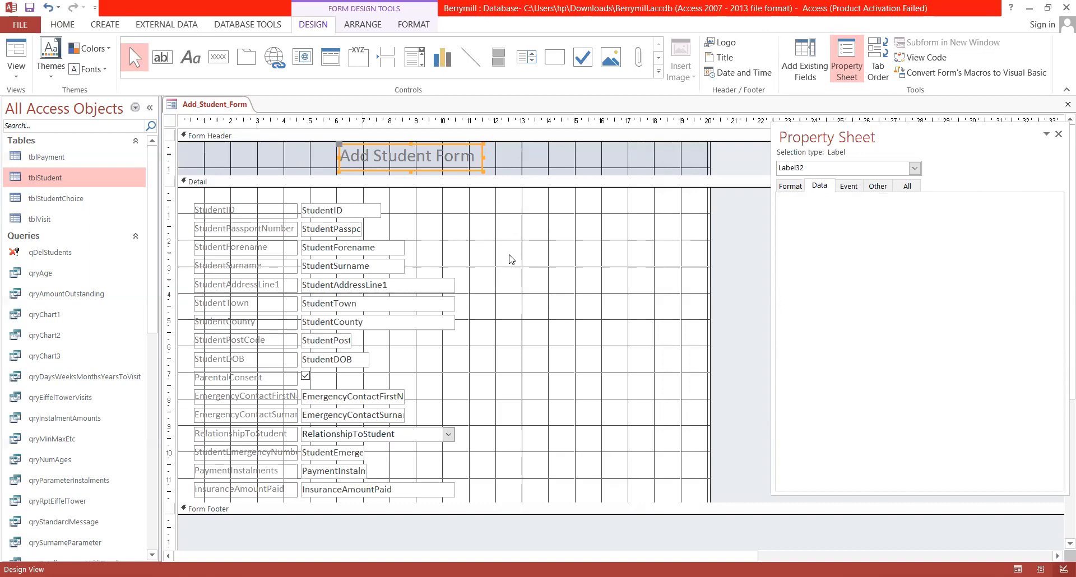
click(589, 280)
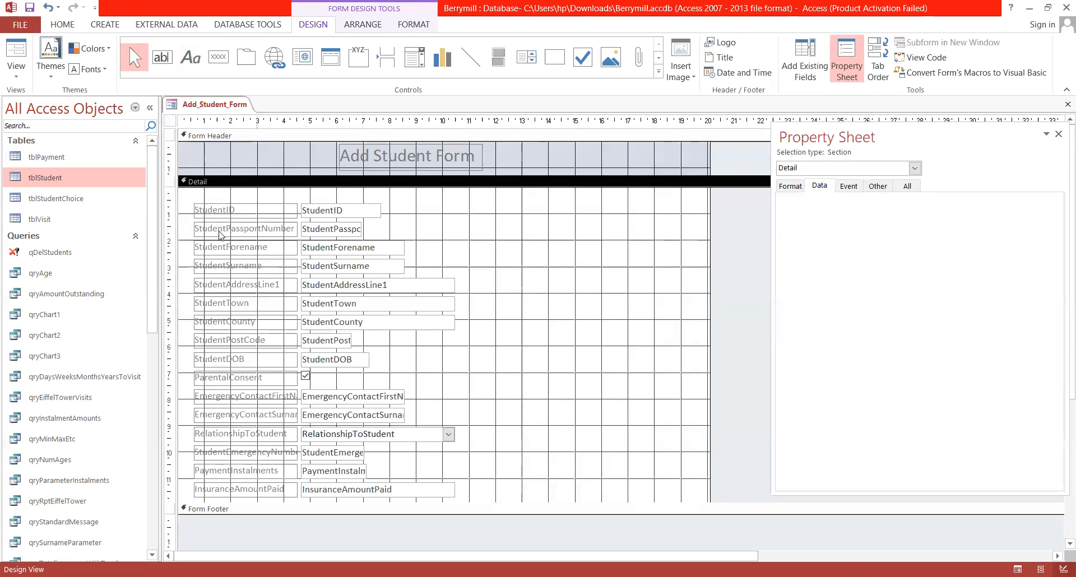
Preview the form in Form View and return to Design View.
click(22, 55)
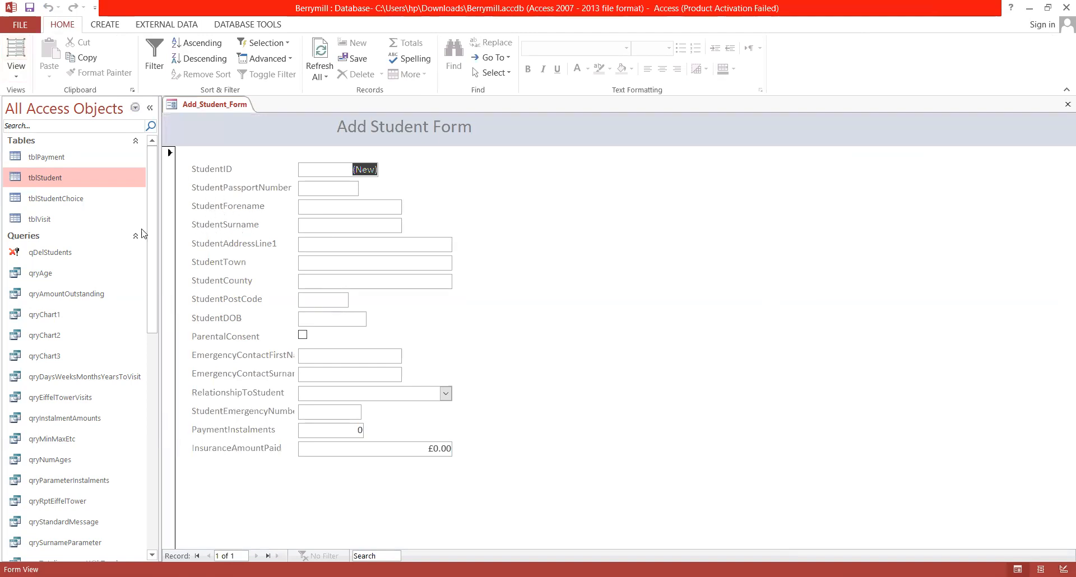
click(15, 70)
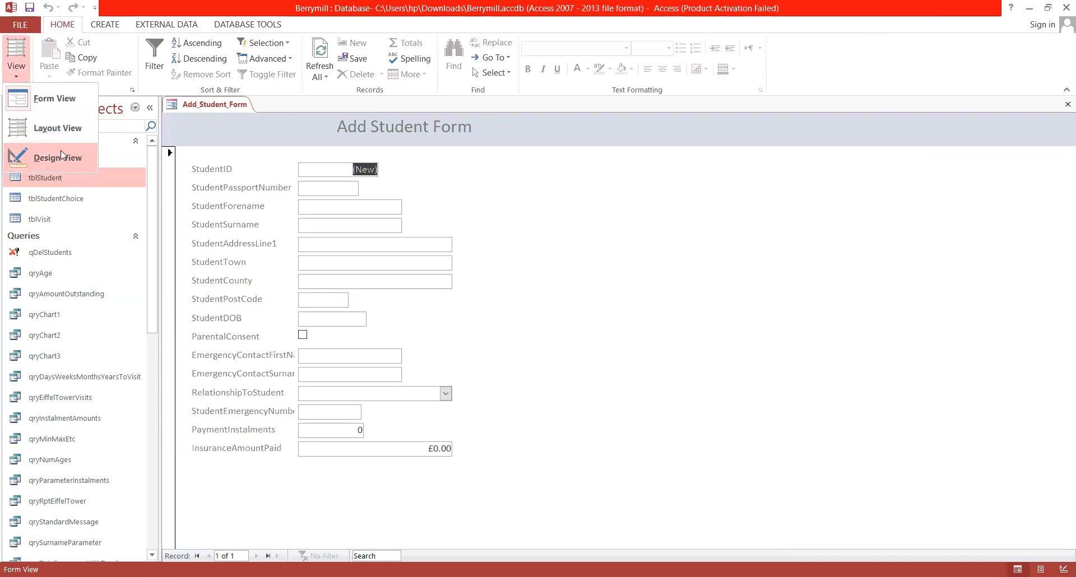
click(62, 156)
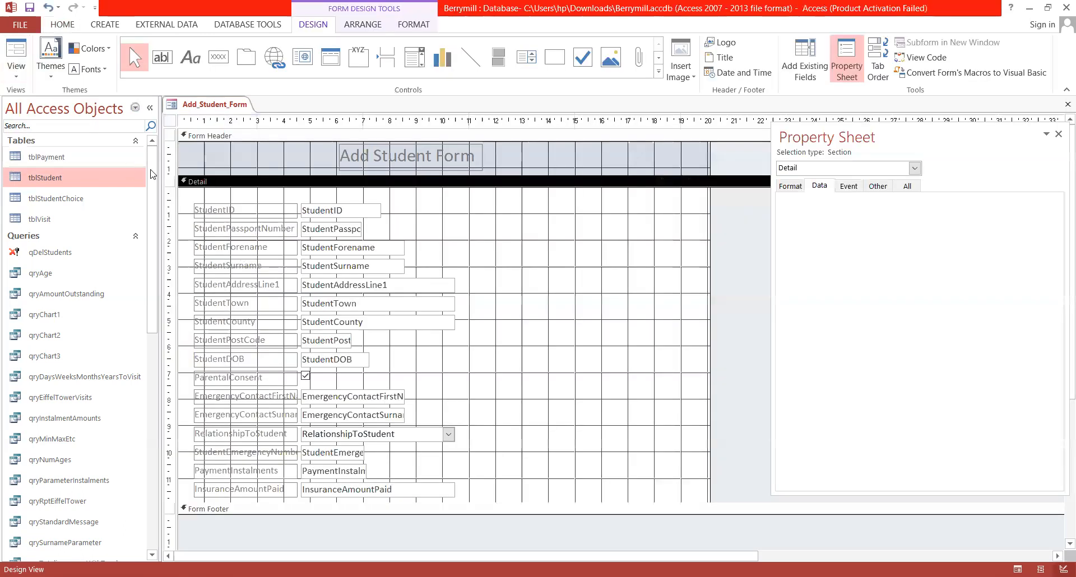
Change the StudentPassportNumber label to "Student Passport Number", with spaces between the words.
click(230, 230)
click(229, 228)
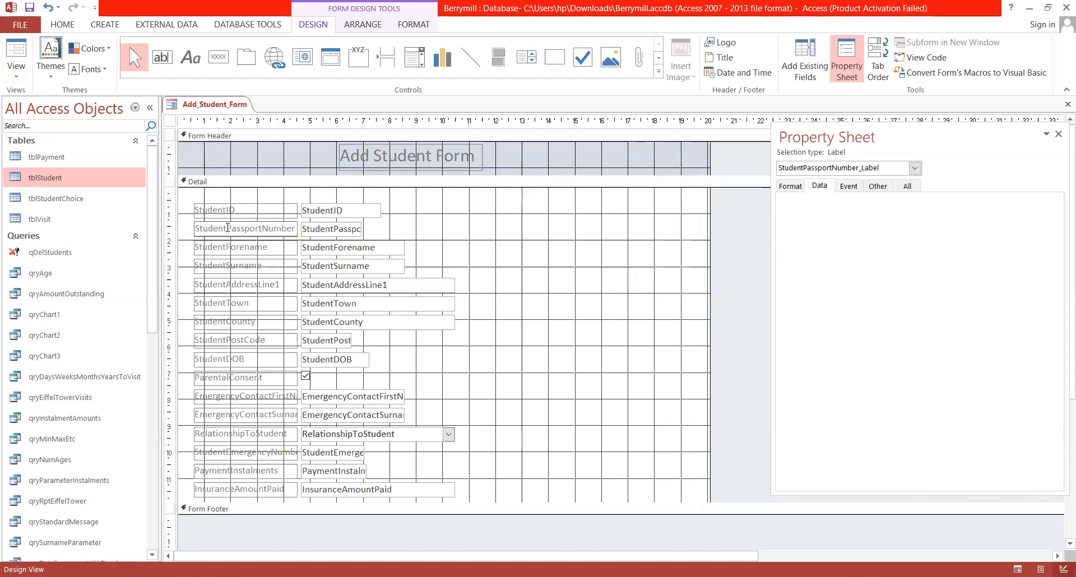
click(265, 228)
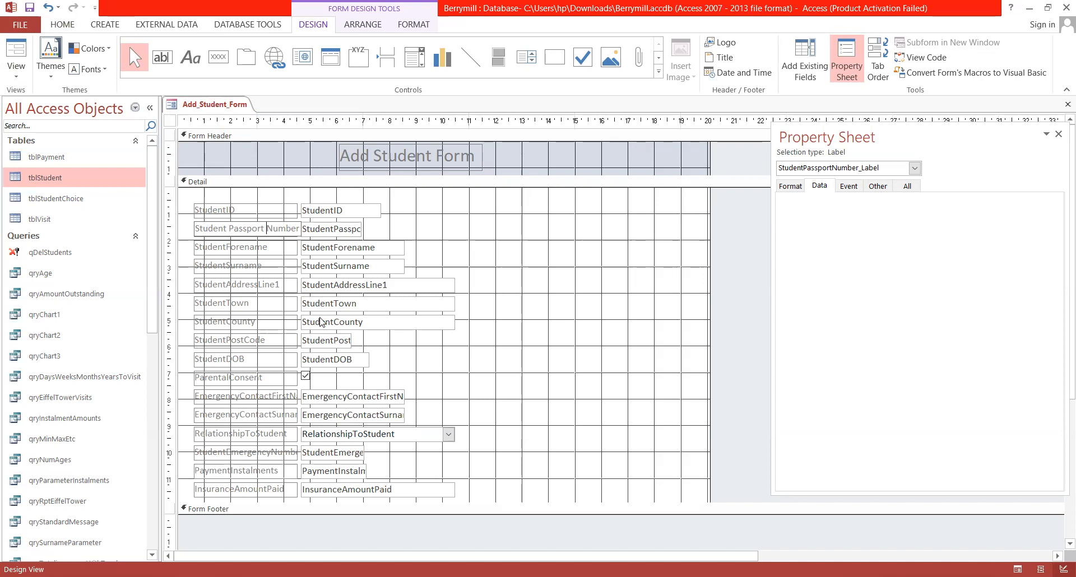
Extend the Detail section to about 15.5 cm and move the ParentalConsent to InsuranceAmountPaid controls down about 3.8 cm.
drag(382, 509, 380, 544)
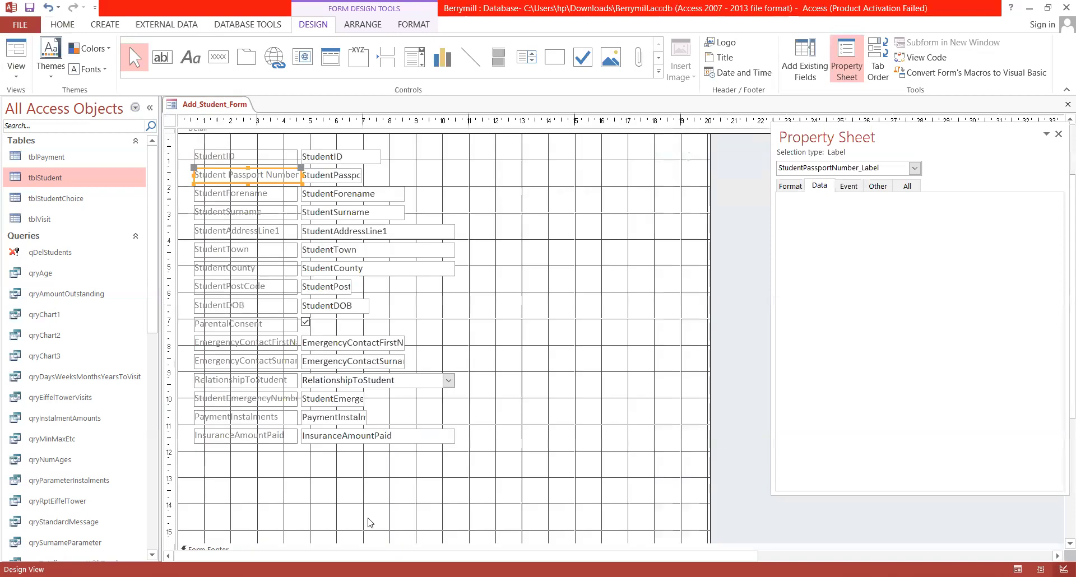
click(190, 310)
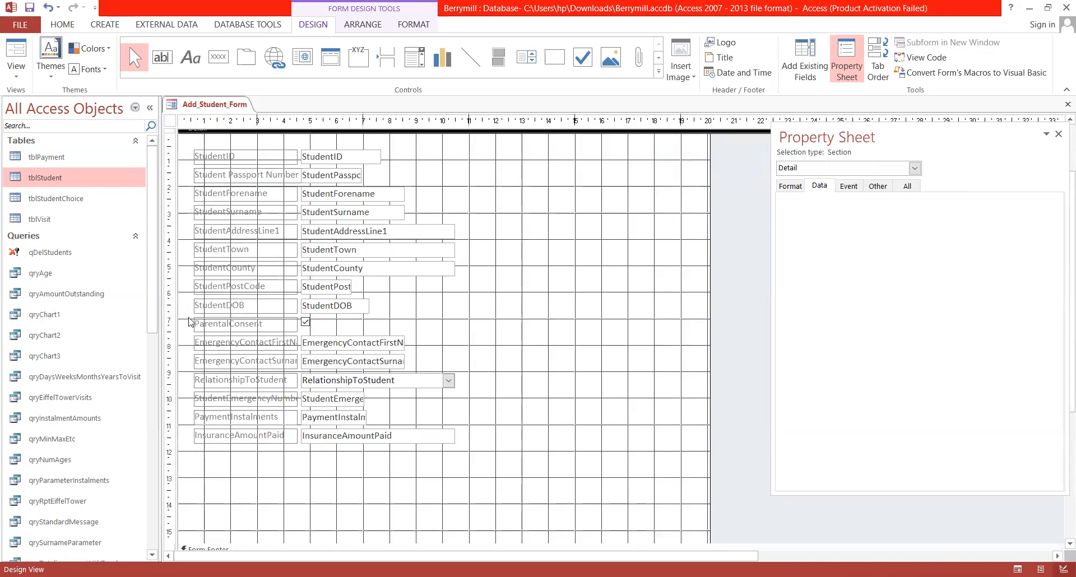
drag(190, 326, 272, 537)
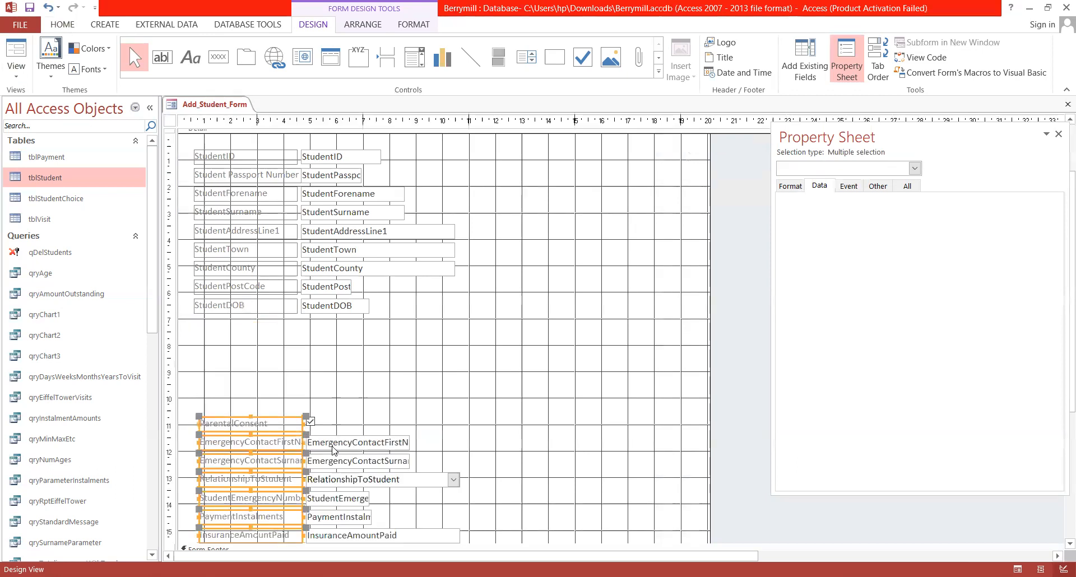
Move the StudentID to StudentDOB labels and fields together about 1.2 cm to the right and 0.7 cm down.
scroll(287, 193, up, 2)
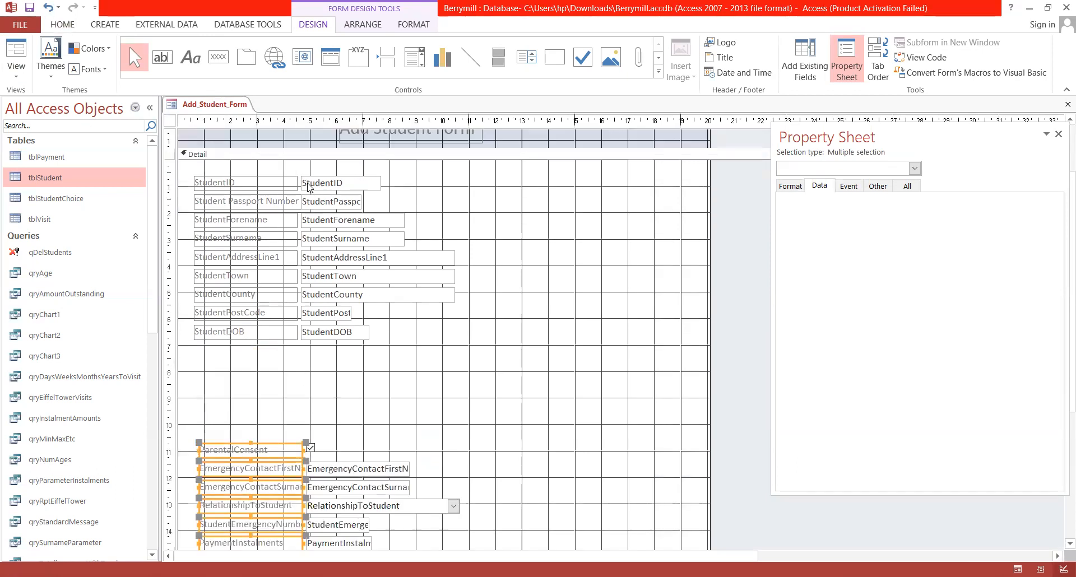
scroll(507, 249, up, 1)
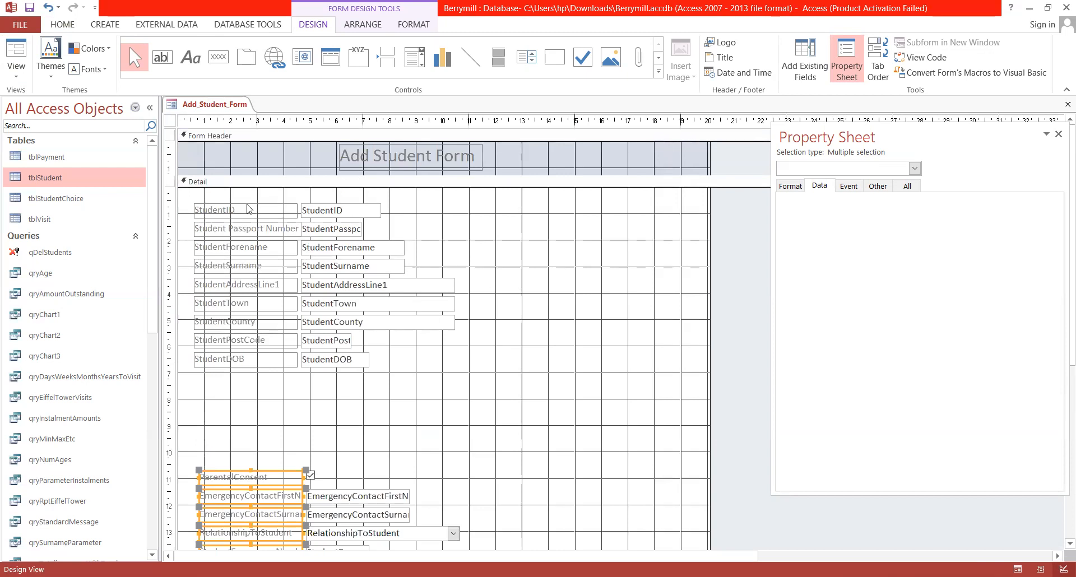
drag(249, 195, 273, 381)
drag(272, 341, 304, 357)
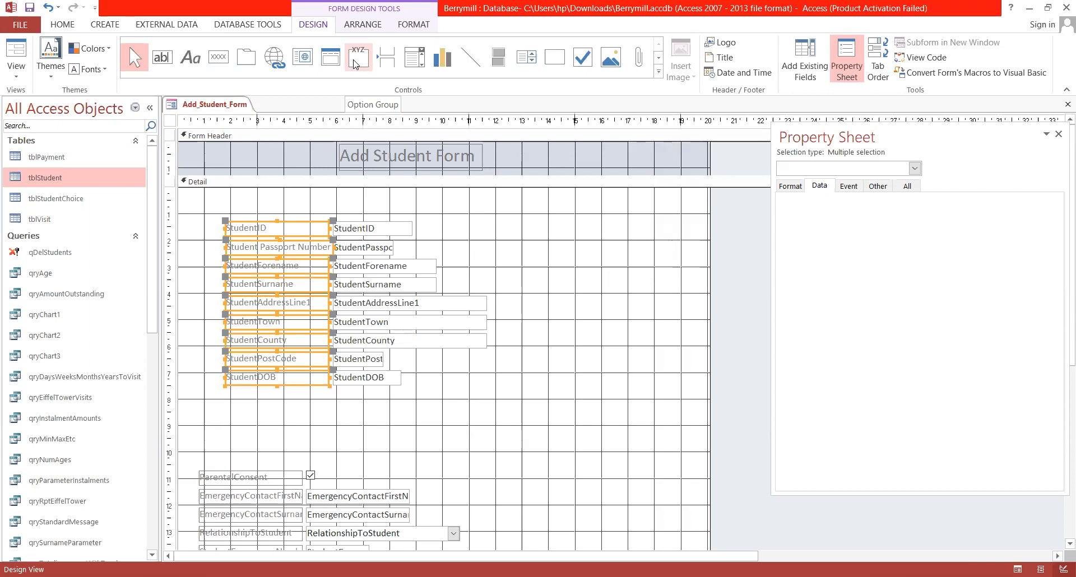
Try out a rectangle around the StudentID to StudentDOB fields in Form View, and delete it in Design View.
click(554, 56)
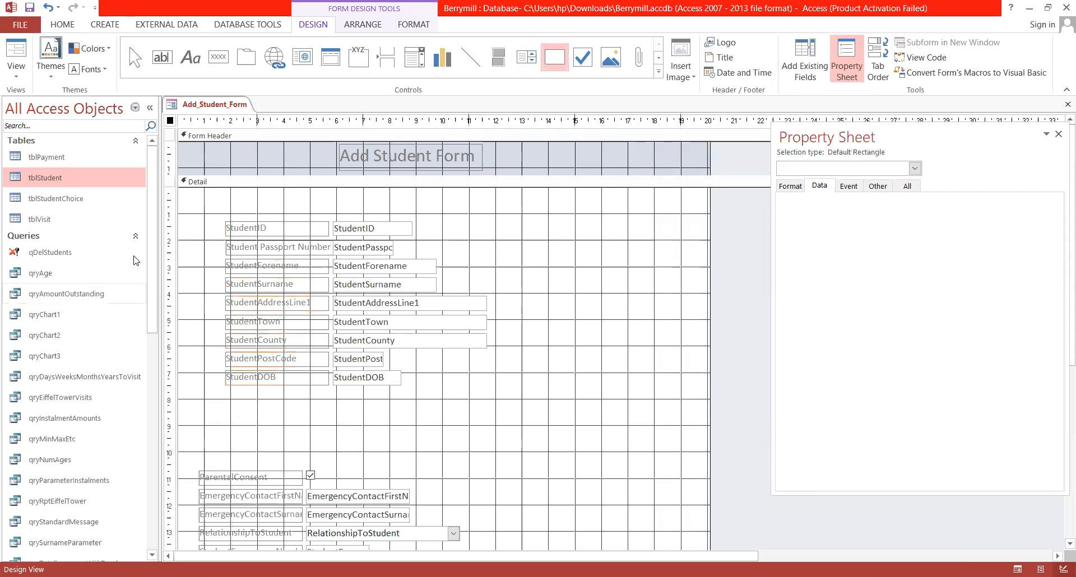
drag(217, 206, 503, 412)
click(7, 49)
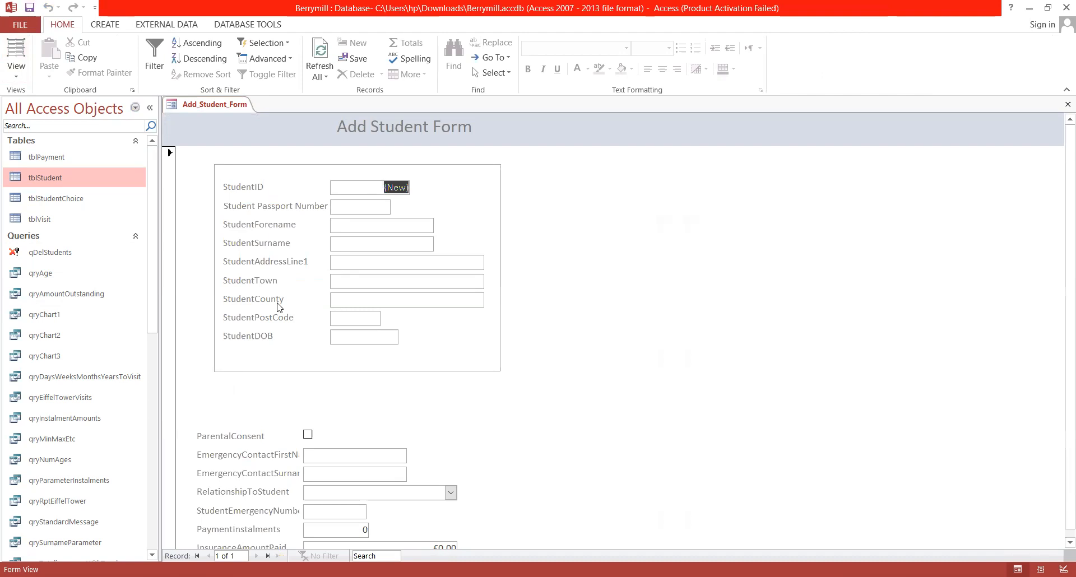
click(17, 68)
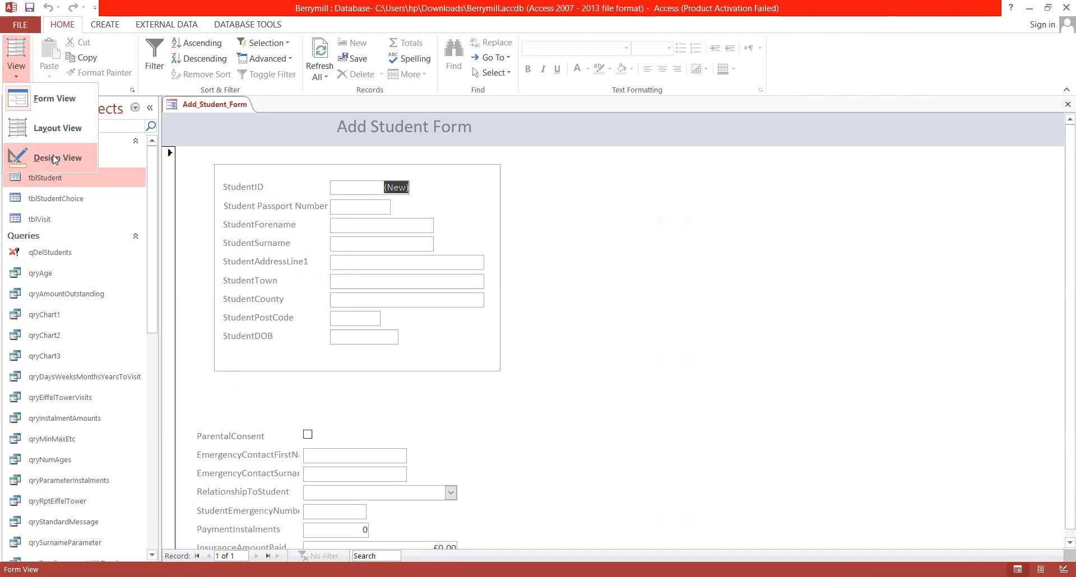
click(55, 159)
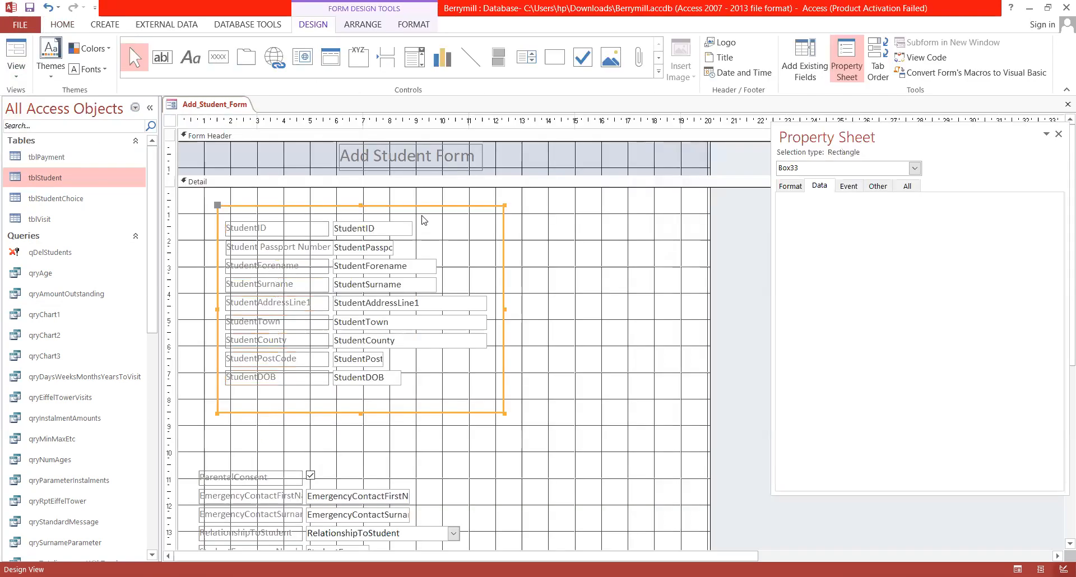
key(Delete)
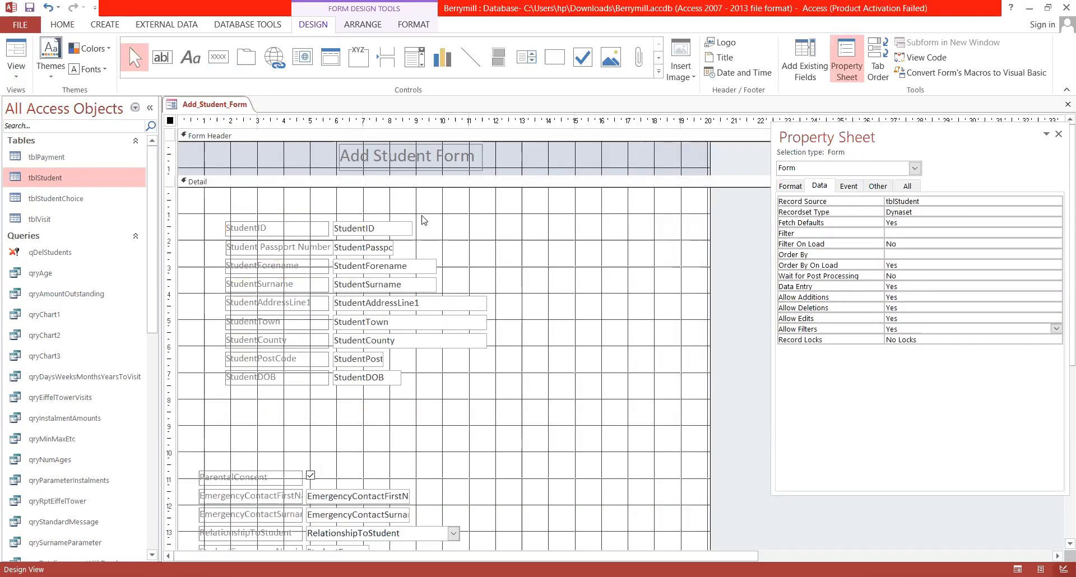
Draw an option group frame about 10.8 by 6.9 cm around the StudentID to StudentDOB fields, without using its wizard.
click(353, 59)
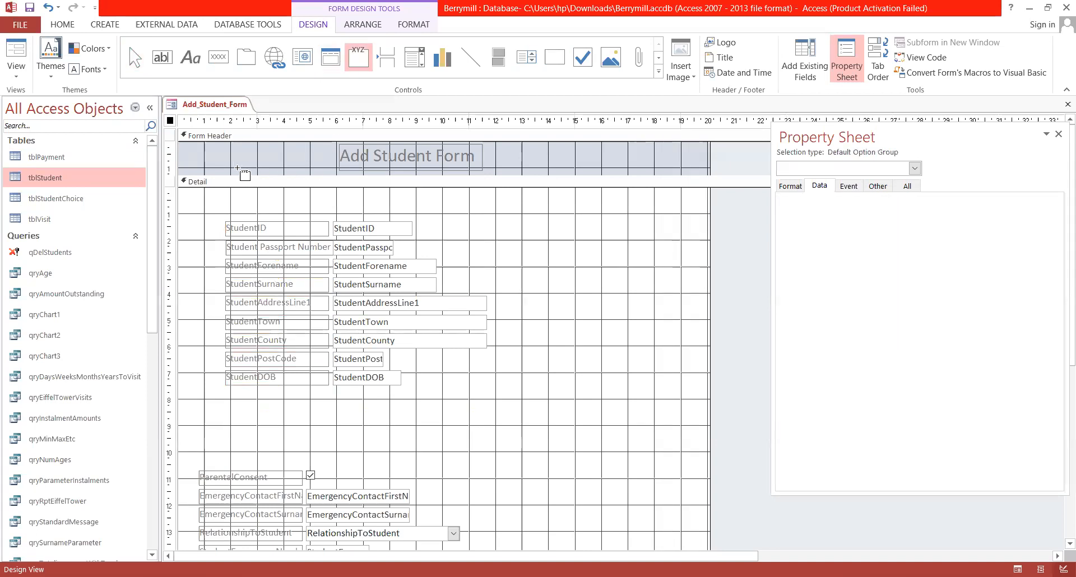
drag(315, 291, 498, 396)
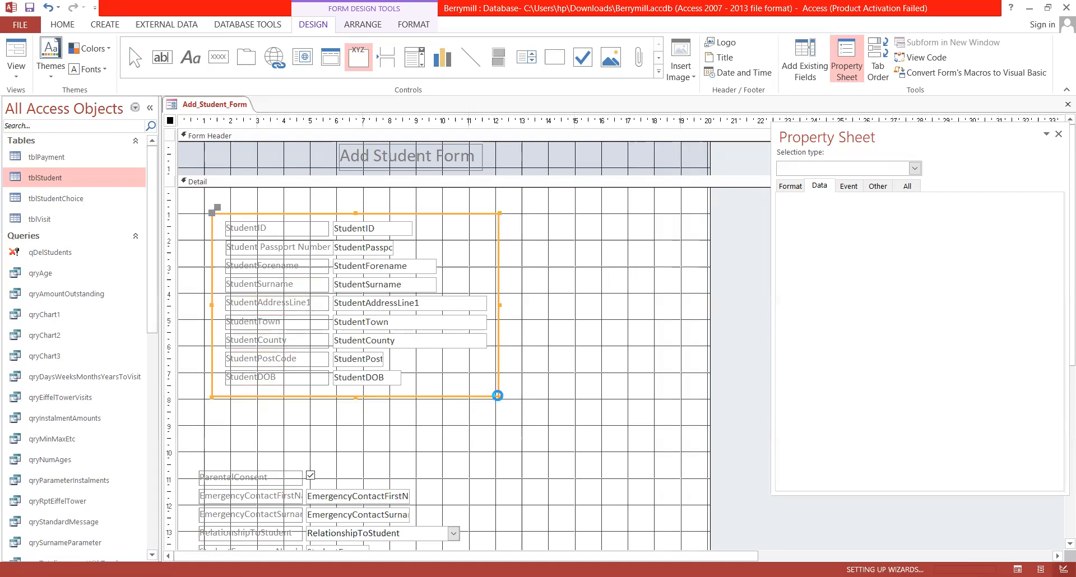
click(494, 299)
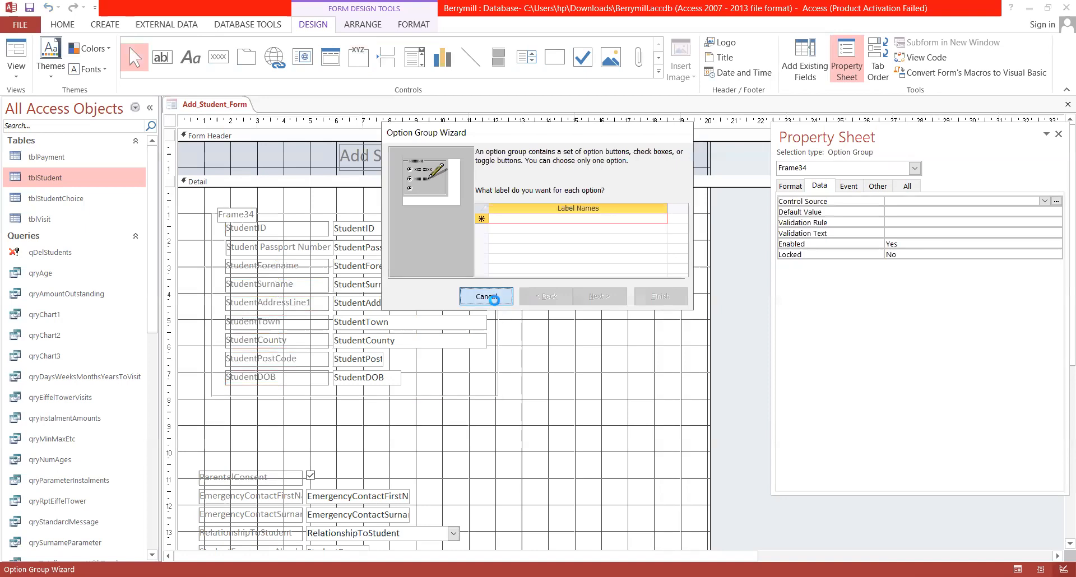
Change the option group frame's caption to "Student Information".
click(240, 218)
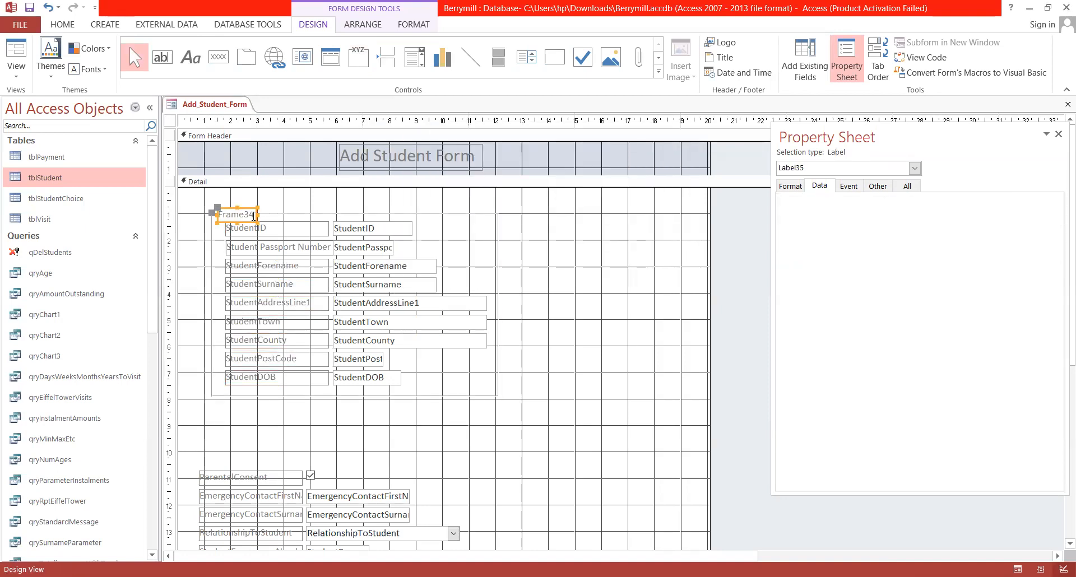
double_click(253, 214)
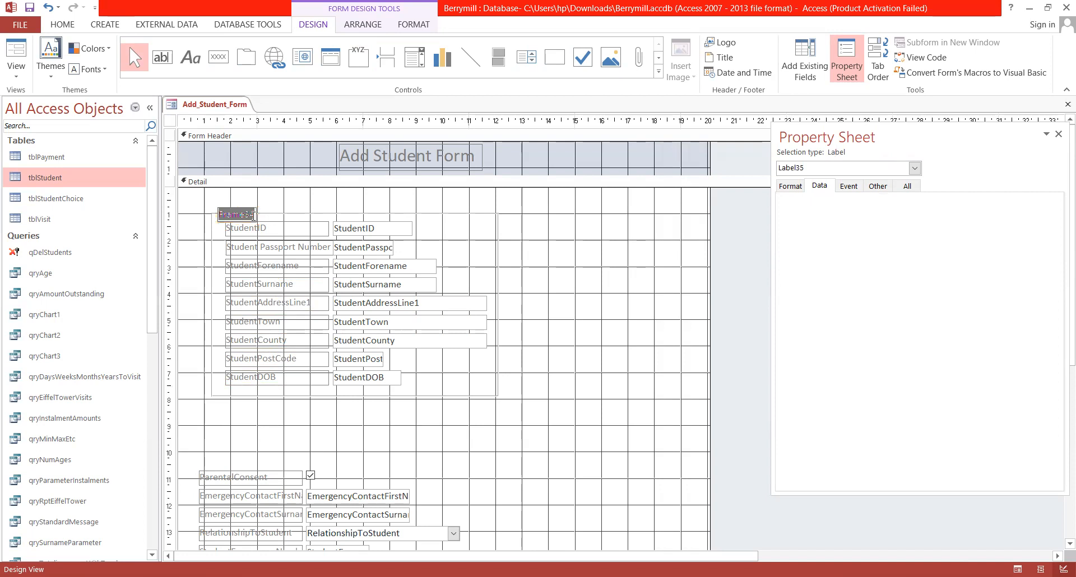
text(Student)
key(Caps_Lock)
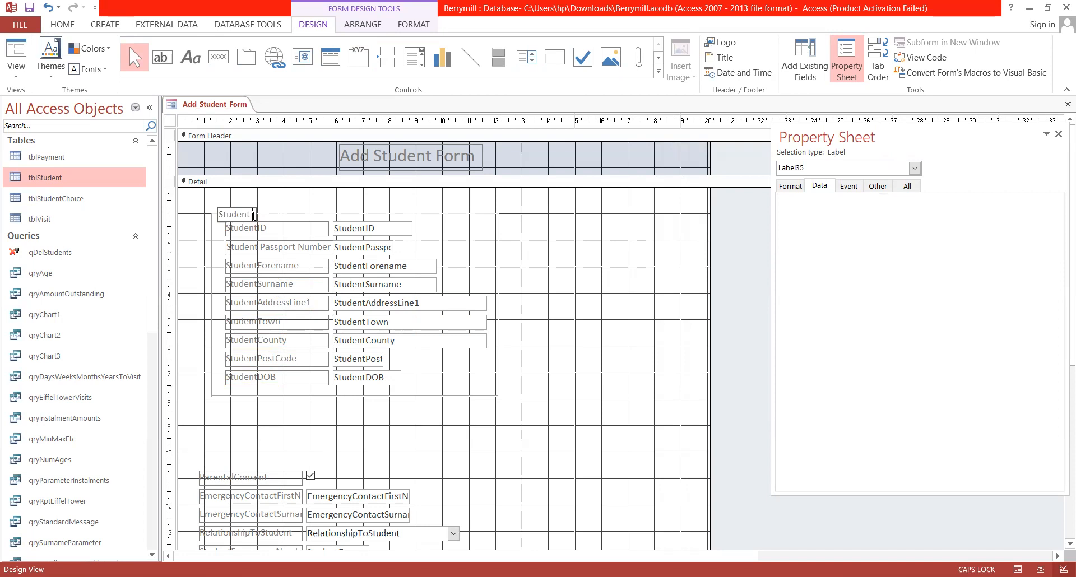
key(Caps_Lock)
text(Information)
click(239, 221)
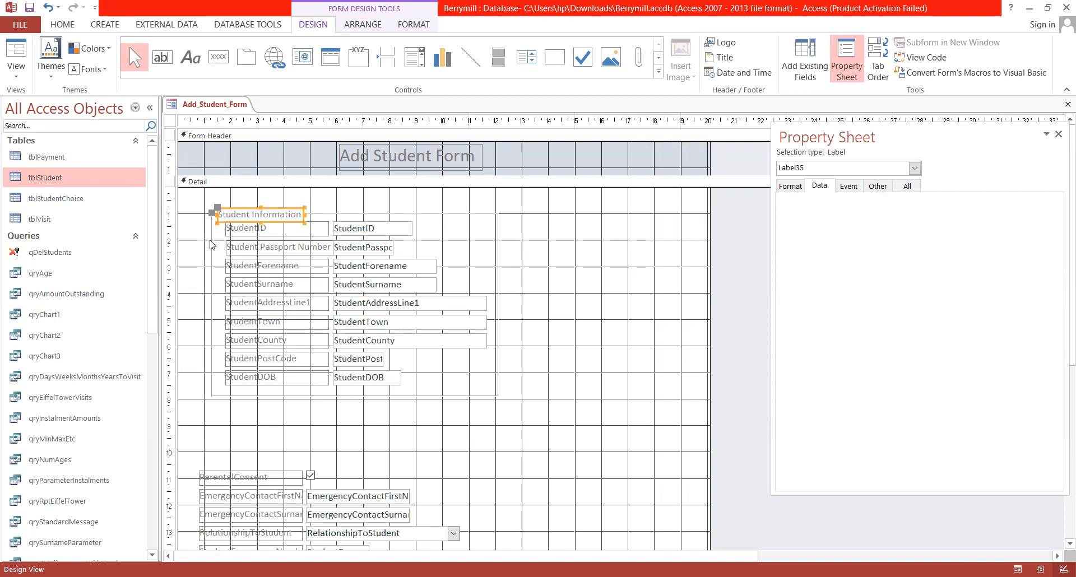
Check the captioned frame in Form View and return to Design View.
click(16, 50)
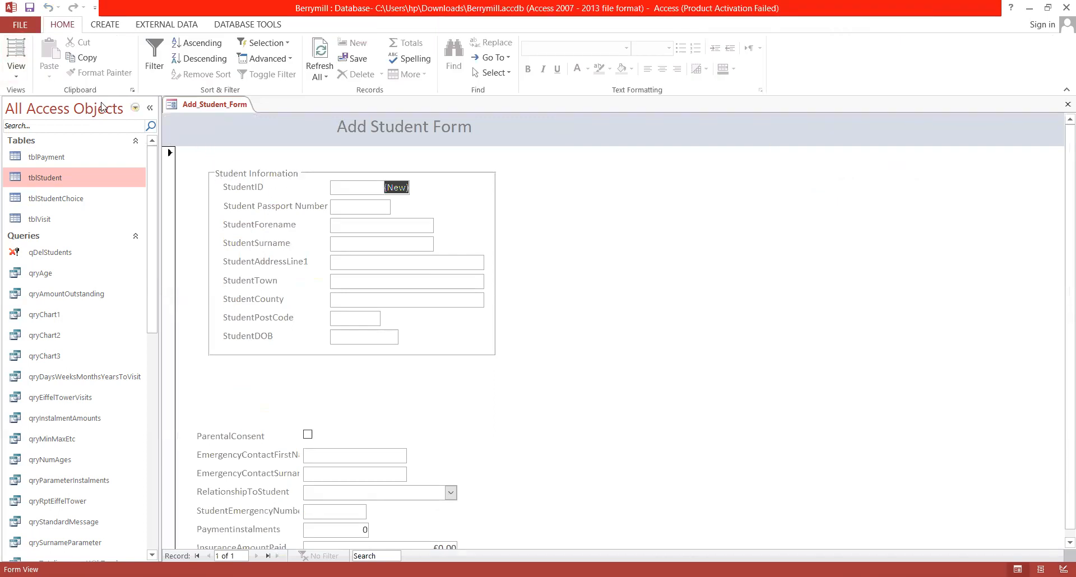
click(23, 76)
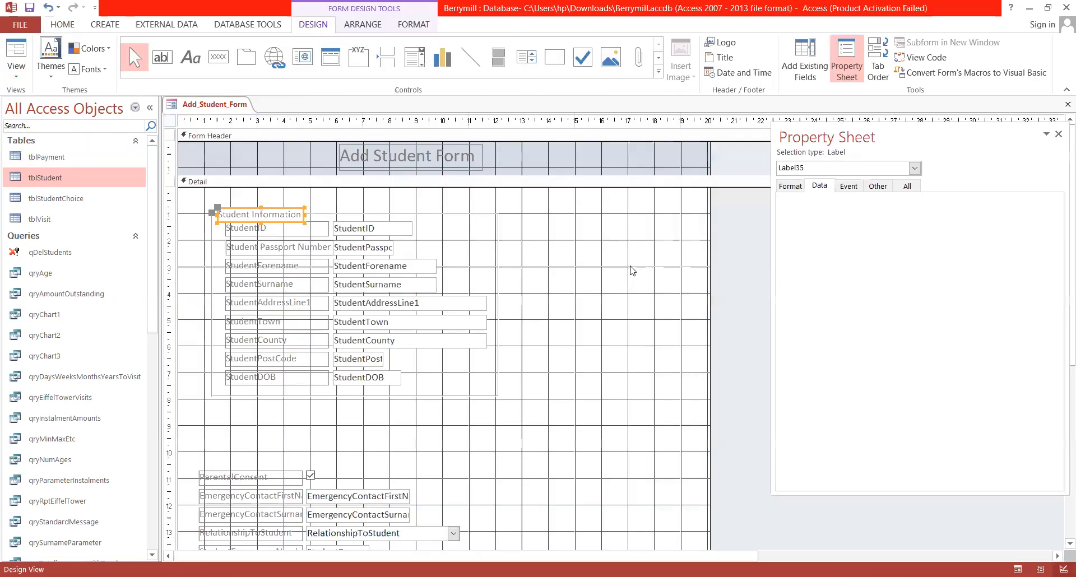
click(629, 269)
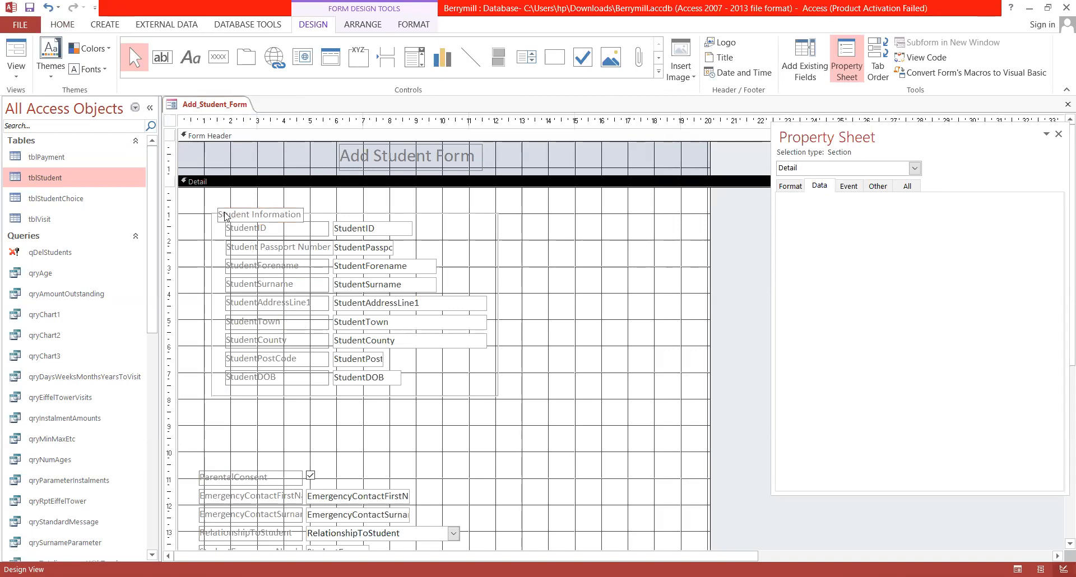
Raise the top edge of the option group frame, and shift the frame with its caption slightly upward.
click(331, 212)
click(331, 215)
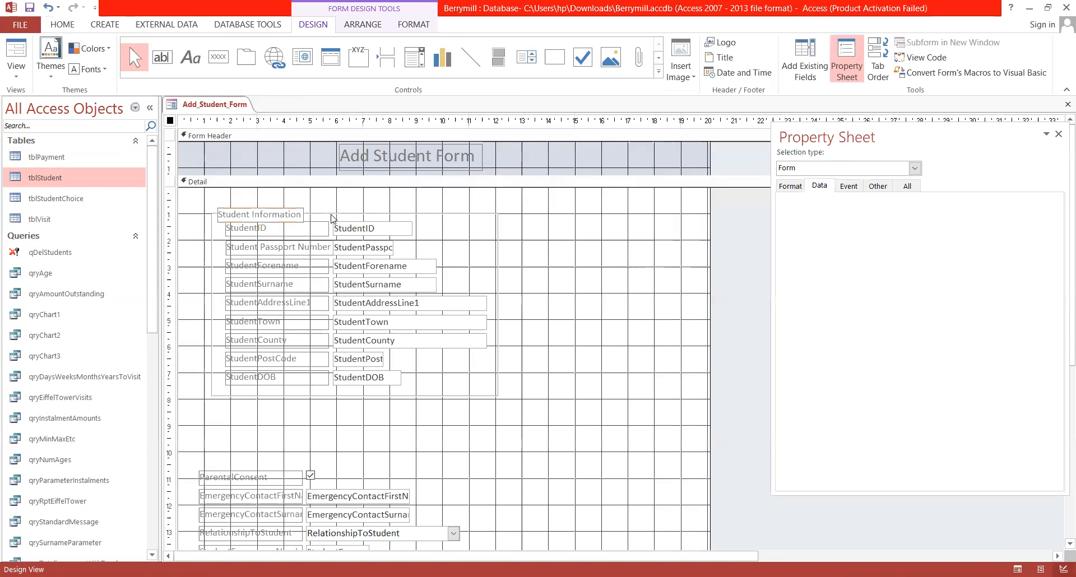
click(497, 264)
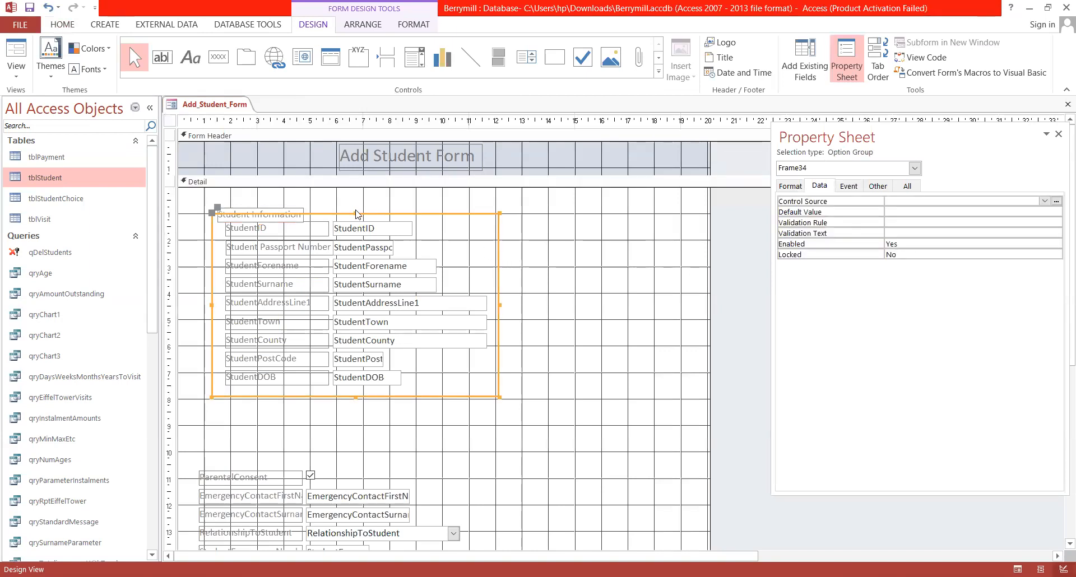
drag(357, 213, 356, 205)
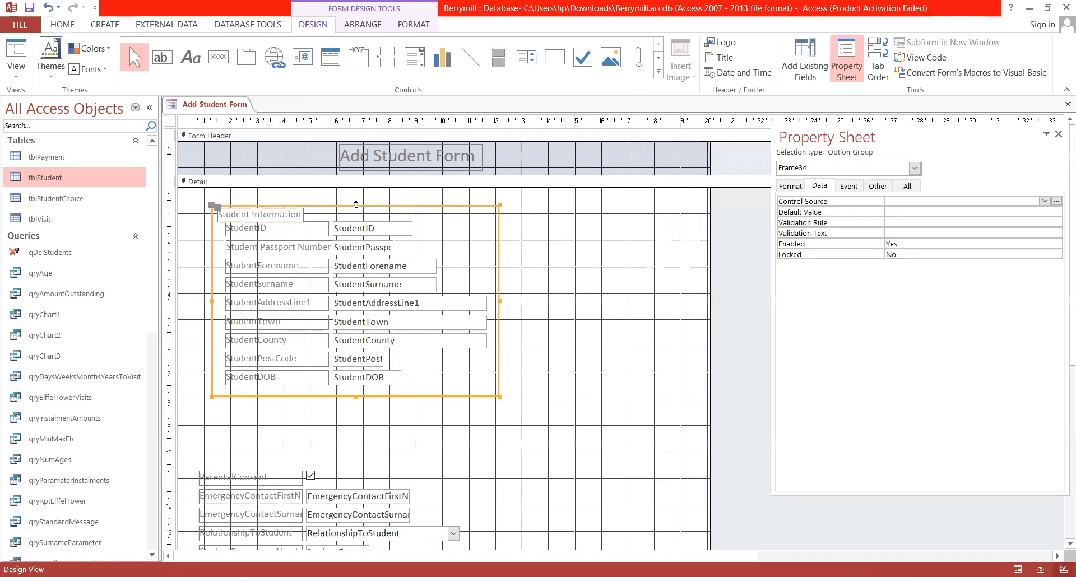
drag(270, 219, 269, 208)
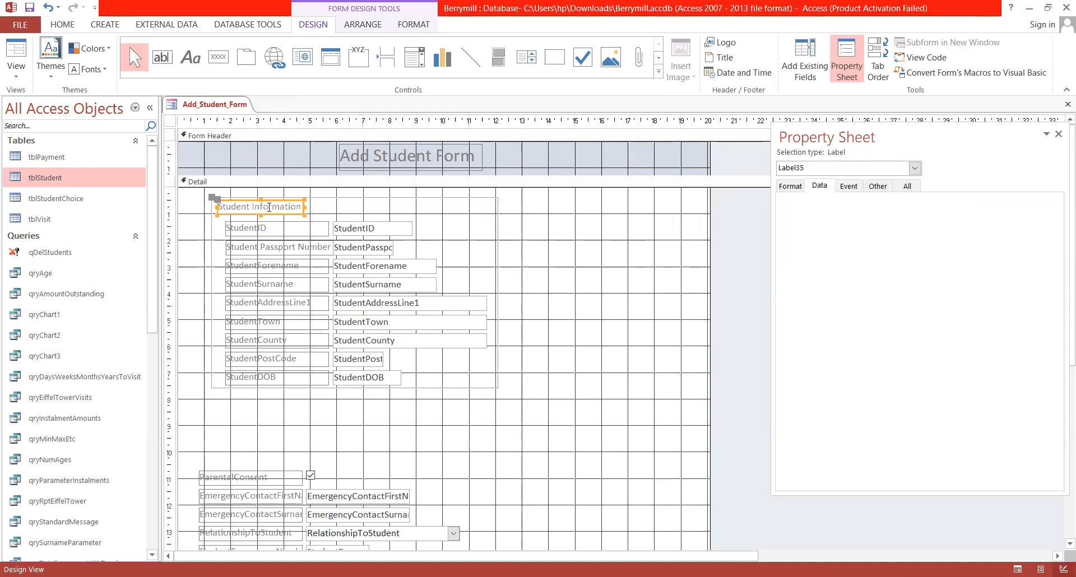
Remove the word "Student" from the passport number and forename labels, leaving "Passport Number" and "Forename".
click(259, 252)
click(260, 250)
drag(260, 249, 191, 247)
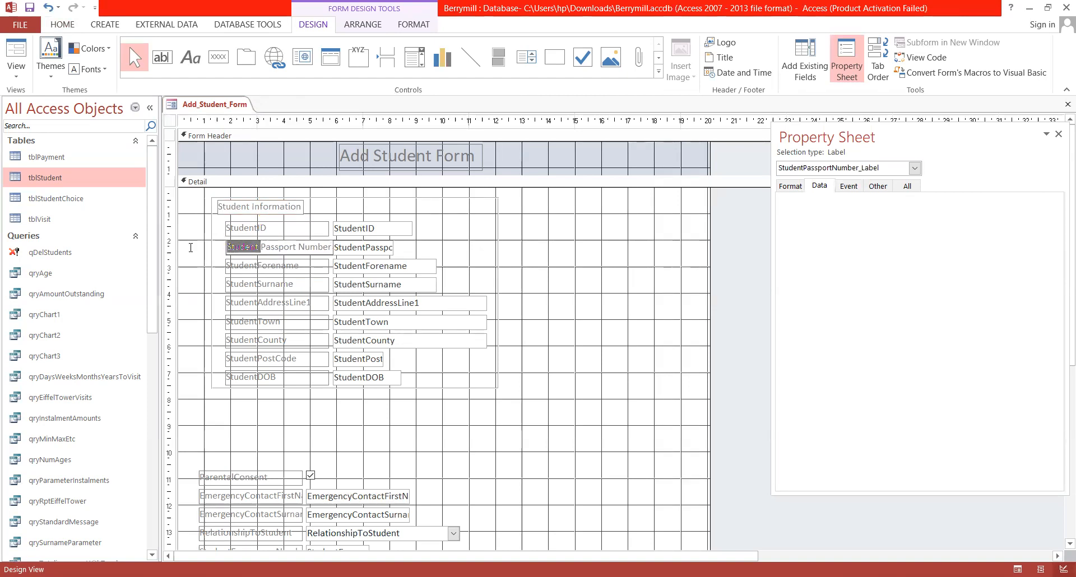
key(Delete)
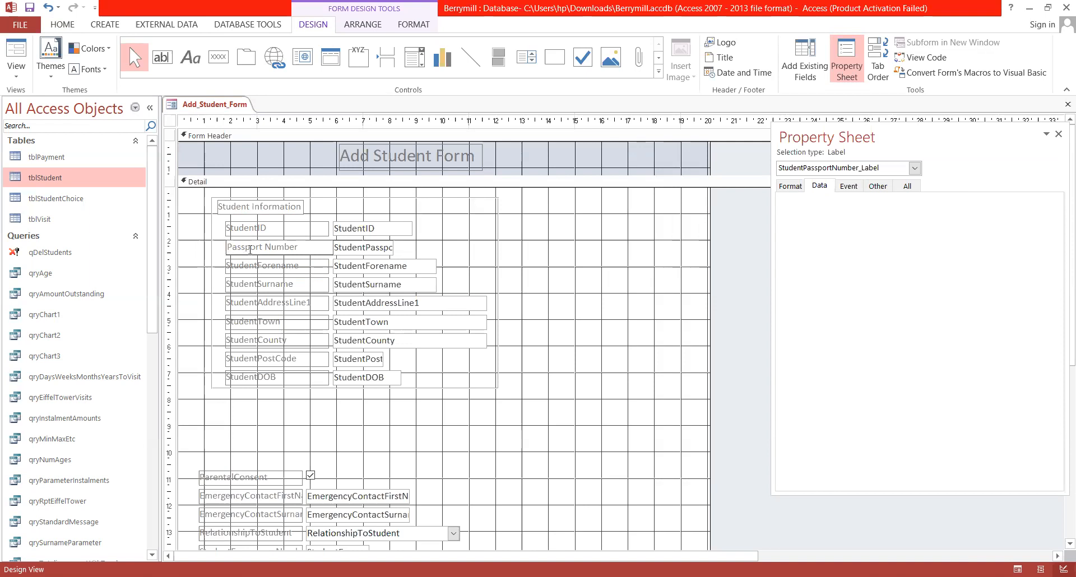
click(259, 268)
click(259, 267)
drag(259, 266, 193, 263)
key(Delete)
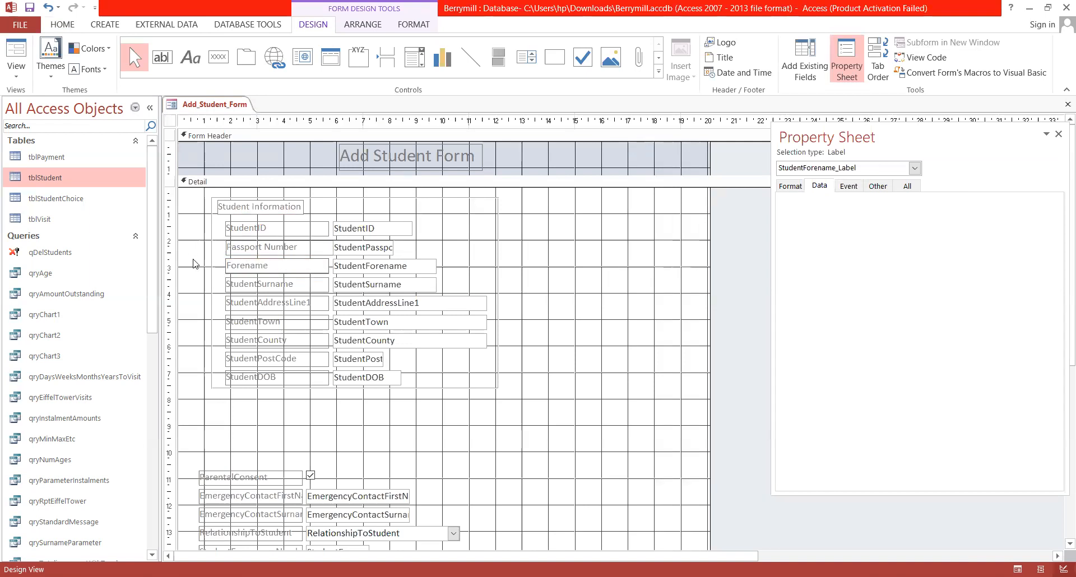
Remove the word "Student" from the surname and address labels, leaving "Surname" and "AddressLine1".
click(260, 286)
drag(259, 286, 193, 287)
key(Delete)
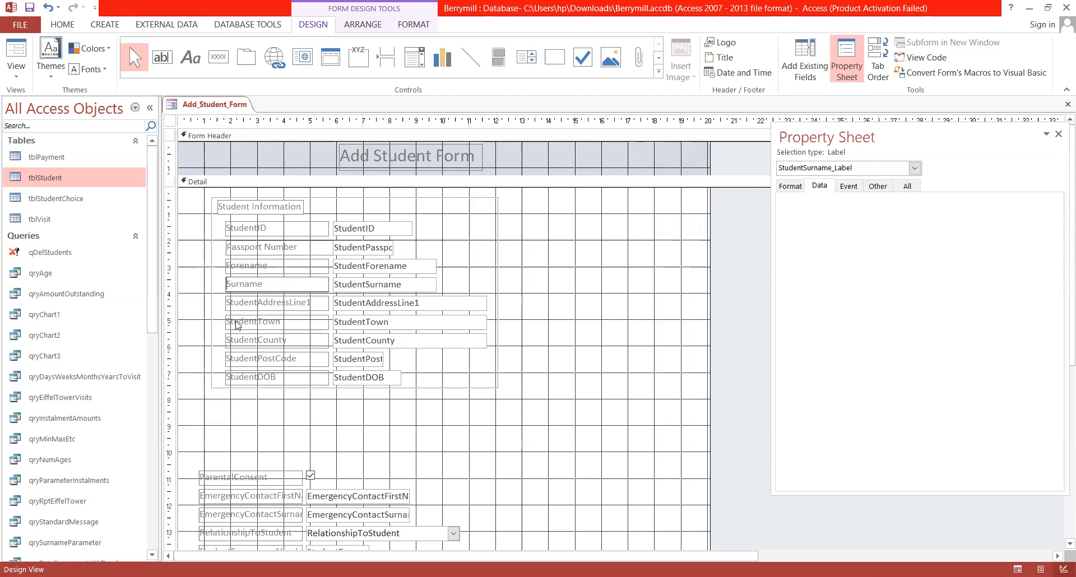
click(259, 302)
click(259, 302)
drag(258, 302, 197, 306)
key(Delete)
Remove the word "Student" from the town and county labels, leaving "Town" and "County".
click(260, 320)
click(260, 320)
drag(260, 320, 185, 322)
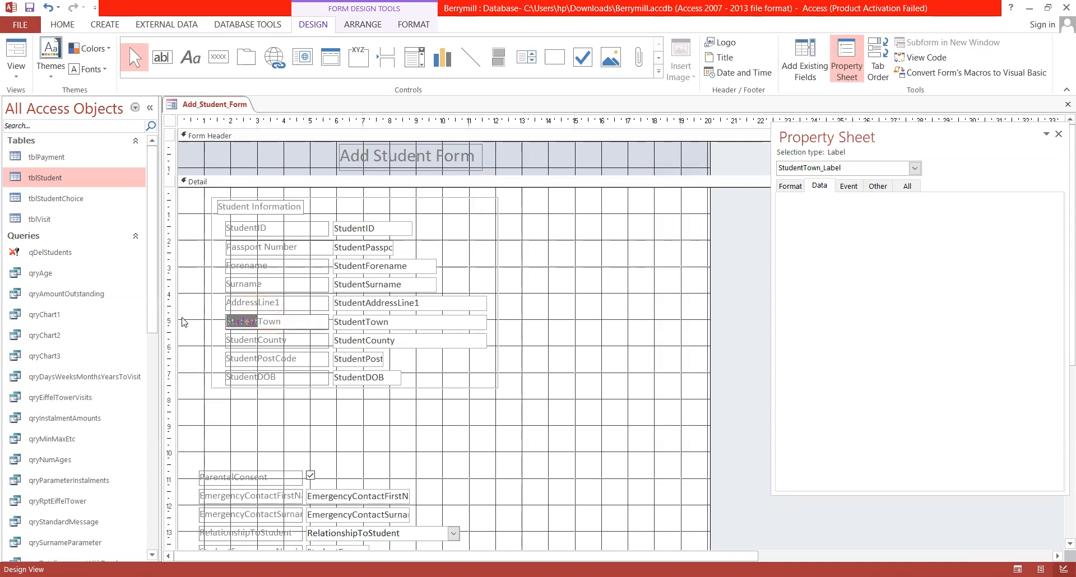
key(Delete)
click(258, 341)
click(258, 340)
drag(258, 341, 193, 339)
key(Delete)
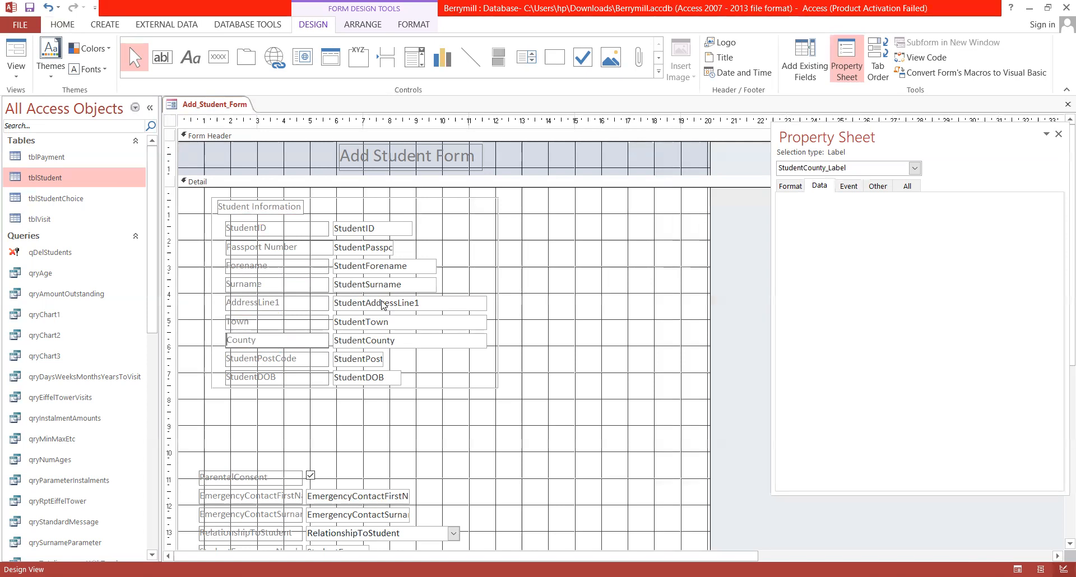
Change the StudentPostCode label to "Post Code", as two separate words.
click(260, 357)
click(260, 357)
drag(259, 357, 225, 359)
key(BackSpace)
click(249, 359)
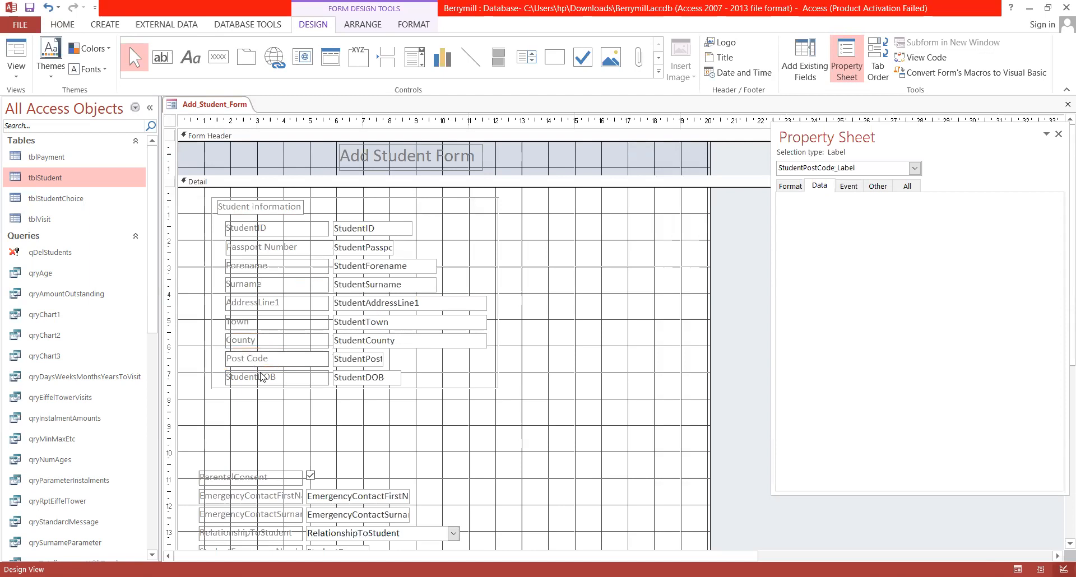
Change the StudentDOB label's text to "Date of Birth".
click(260, 376)
click(260, 376)
drag(259, 376, 201, 378)
key(BackSpace)
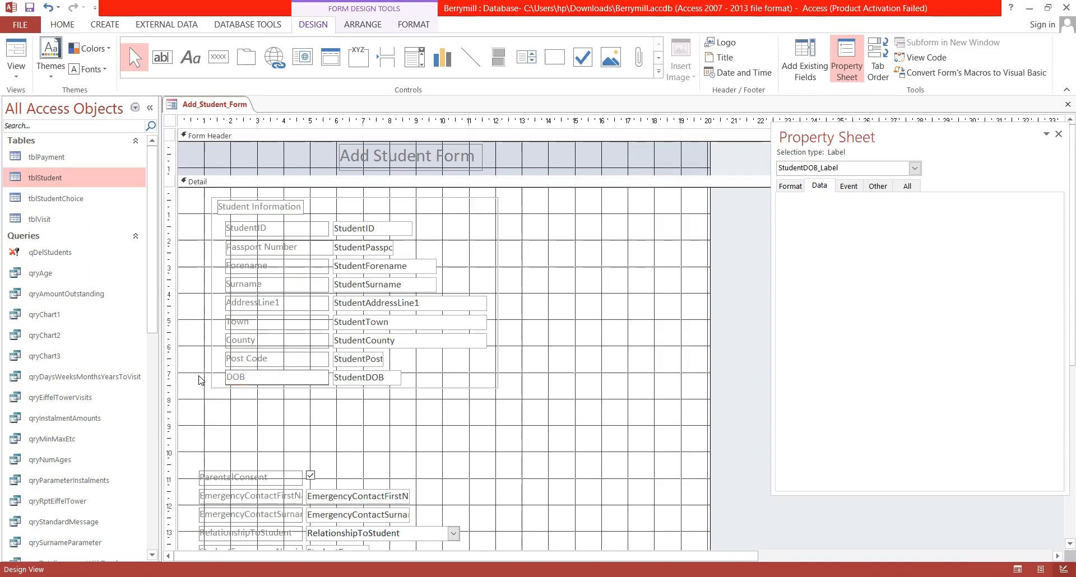
double_click(247, 378)
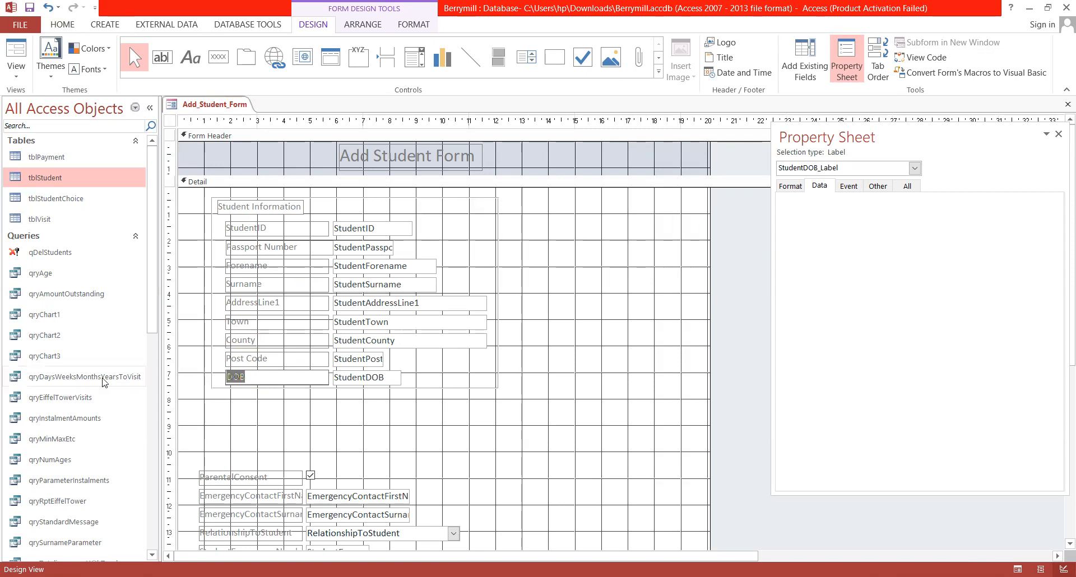
text(Date of Birth)
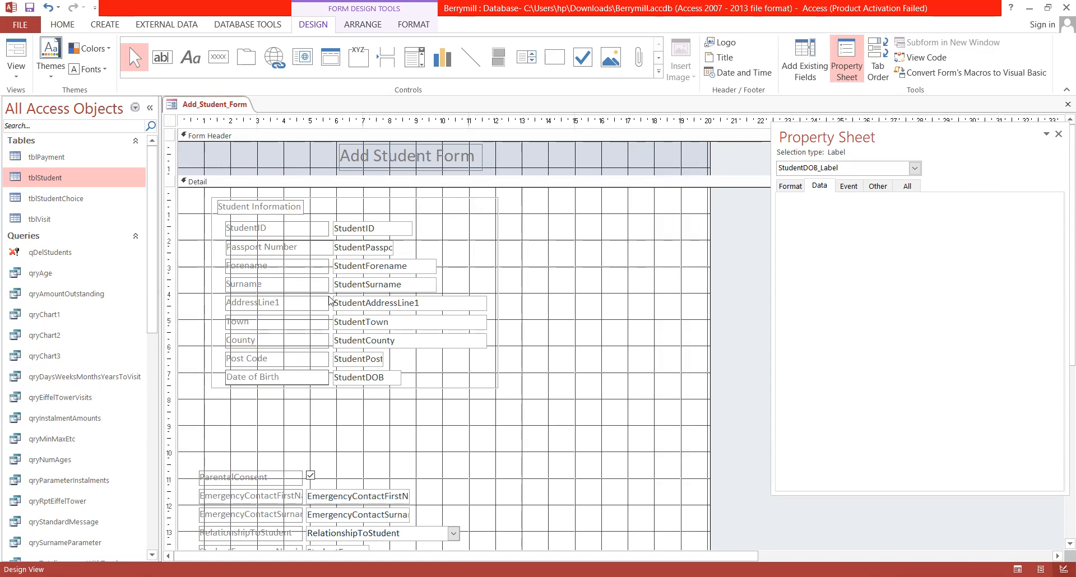
Shorten the AddressLine1 label to "Address" and deselect it.
click(295, 304)
click(282, 304)
drag(281, 303, 258, 304)
key(BackSpace)
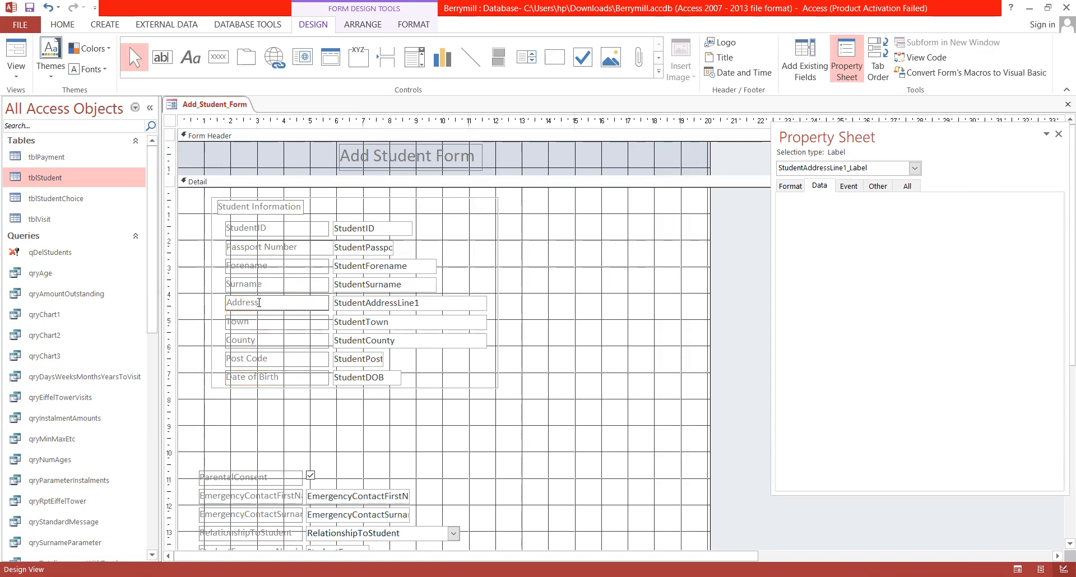
click(717, 246)
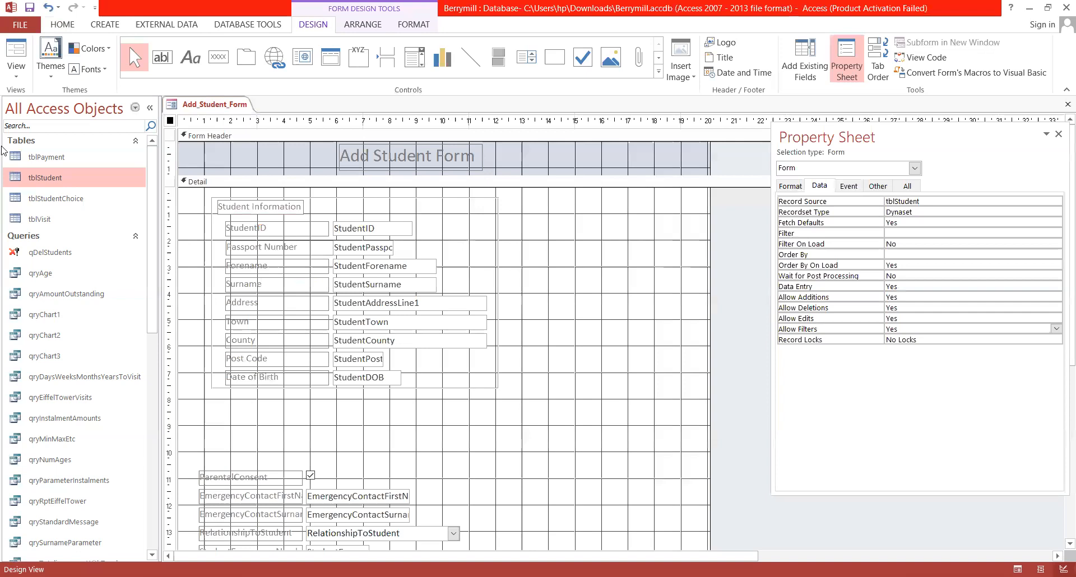
Check the renamed labels and the StudentID field in Form View, and return to Design View.
click(19, 43)
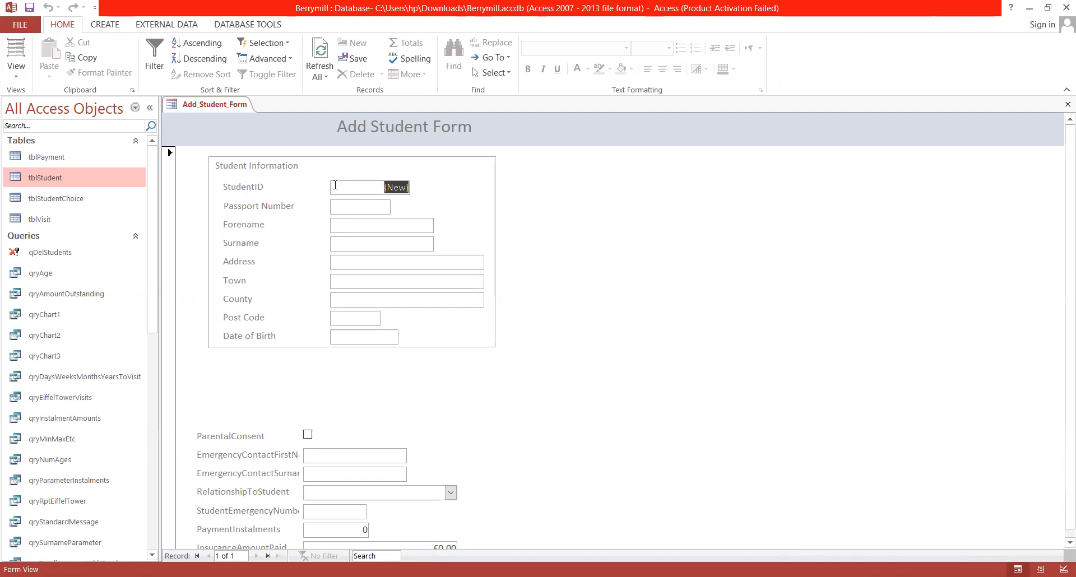
click(350, 185)
click(17, 78)
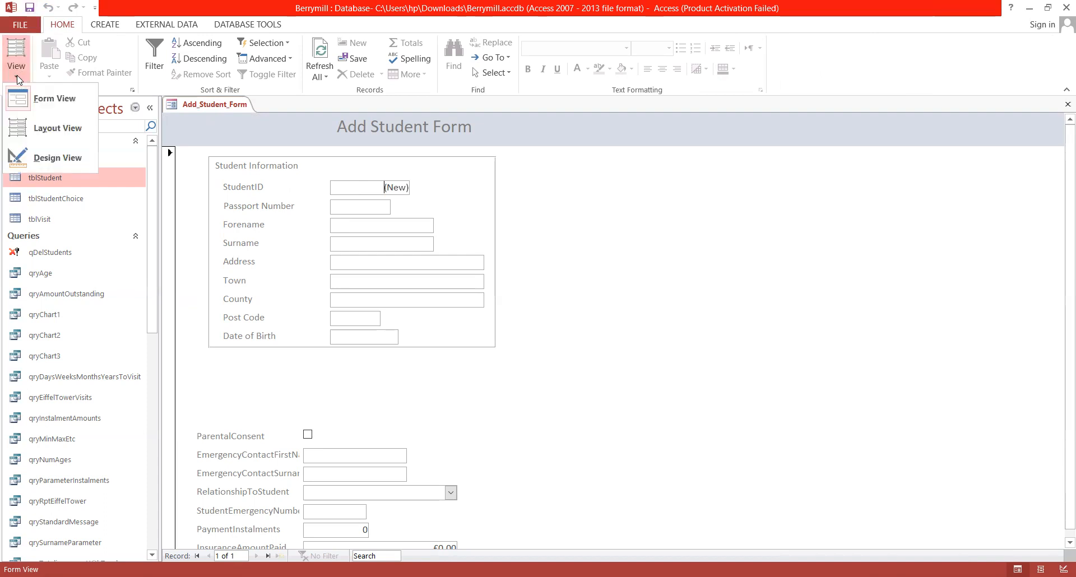
click(46, 159)
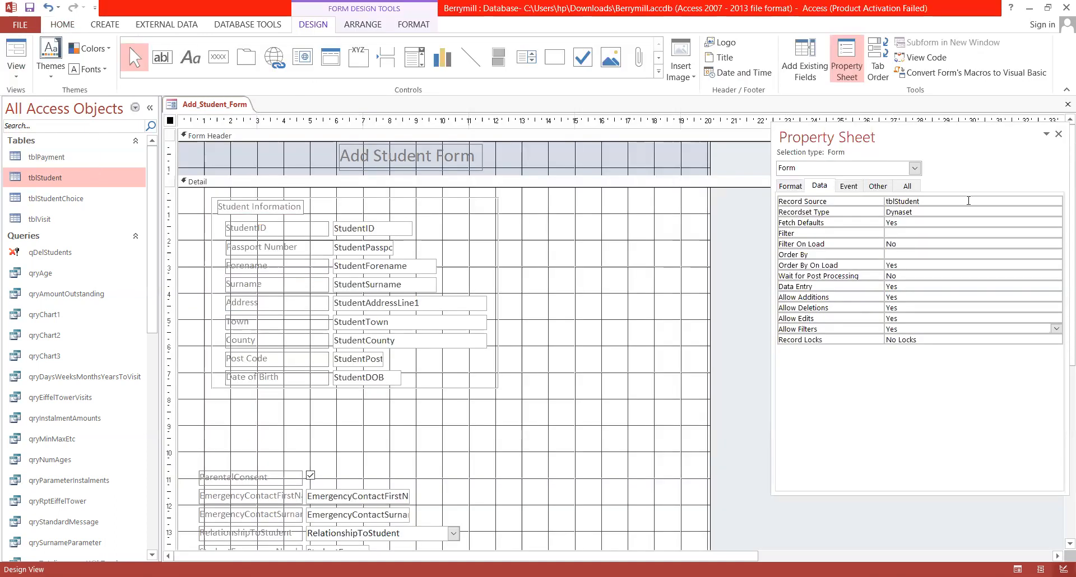
Bring up the StudentID text box's properties in a reopened property sheet, and close the sheet again.
click(1059, 135)
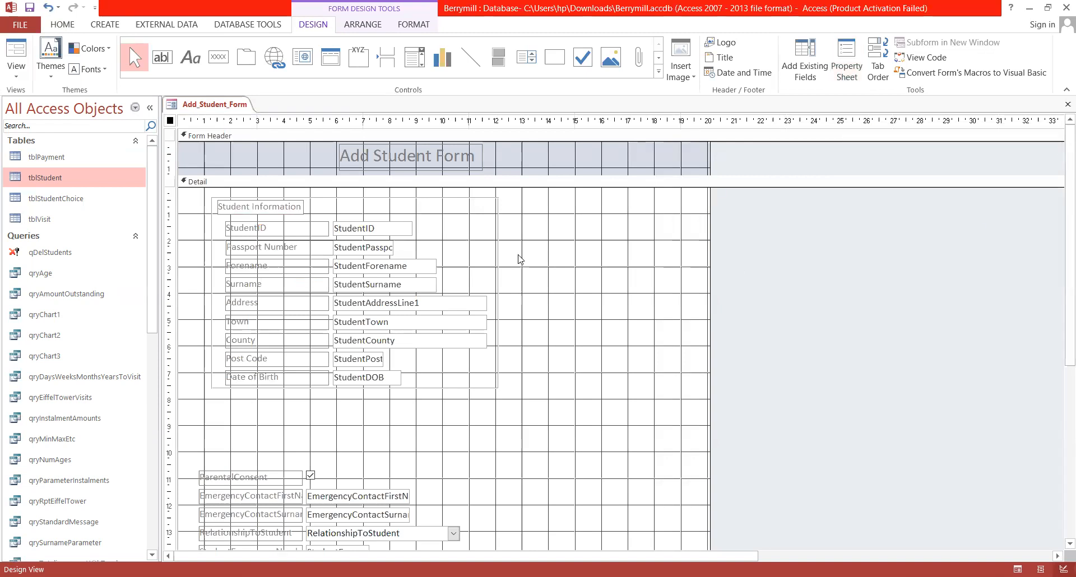
click(386, 230)
right_click(390, 229)
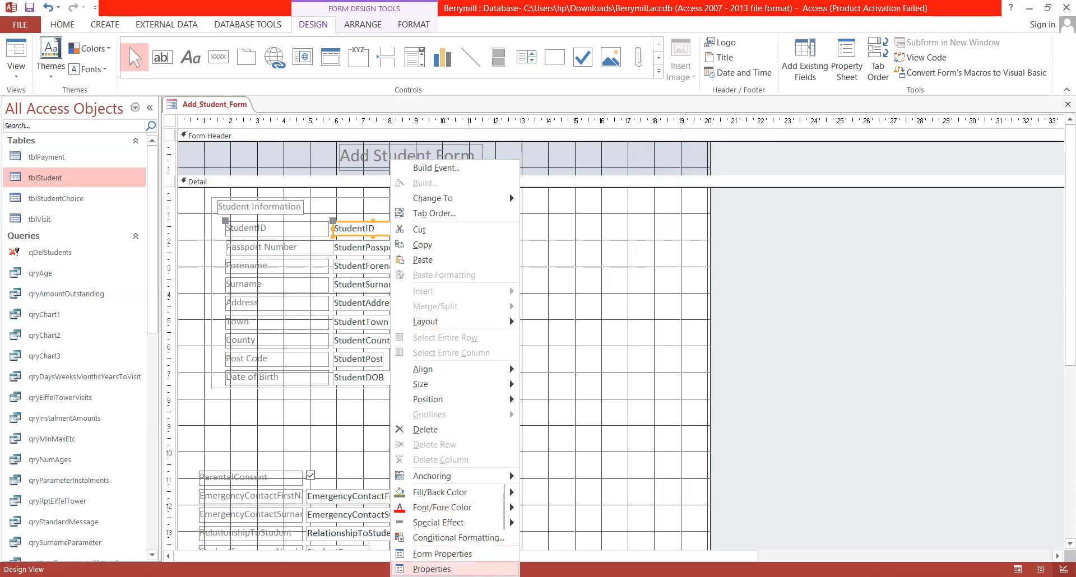
click(431, 569)
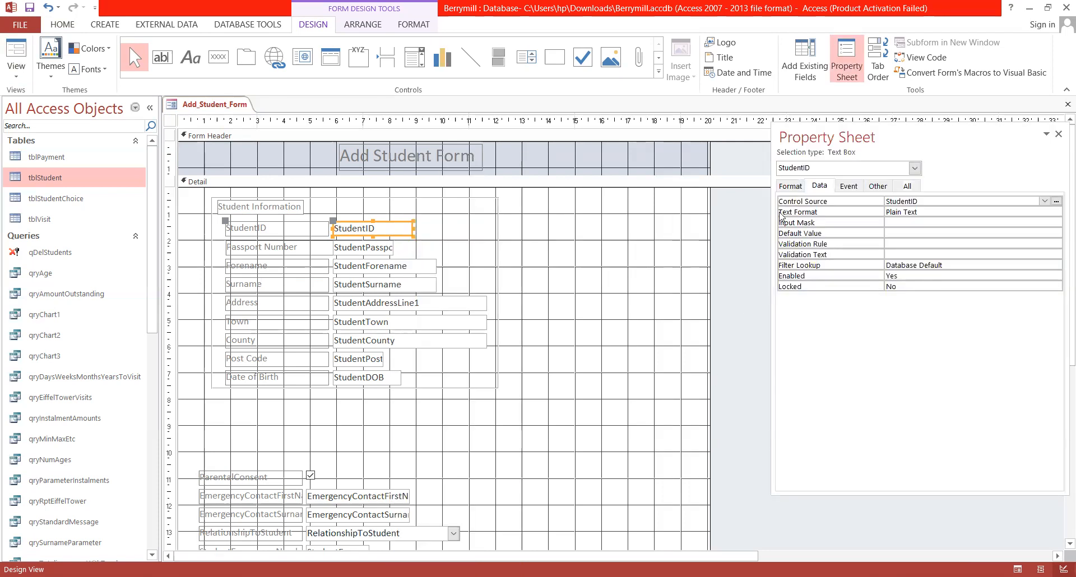
click(916, 168)
click(918, 169)
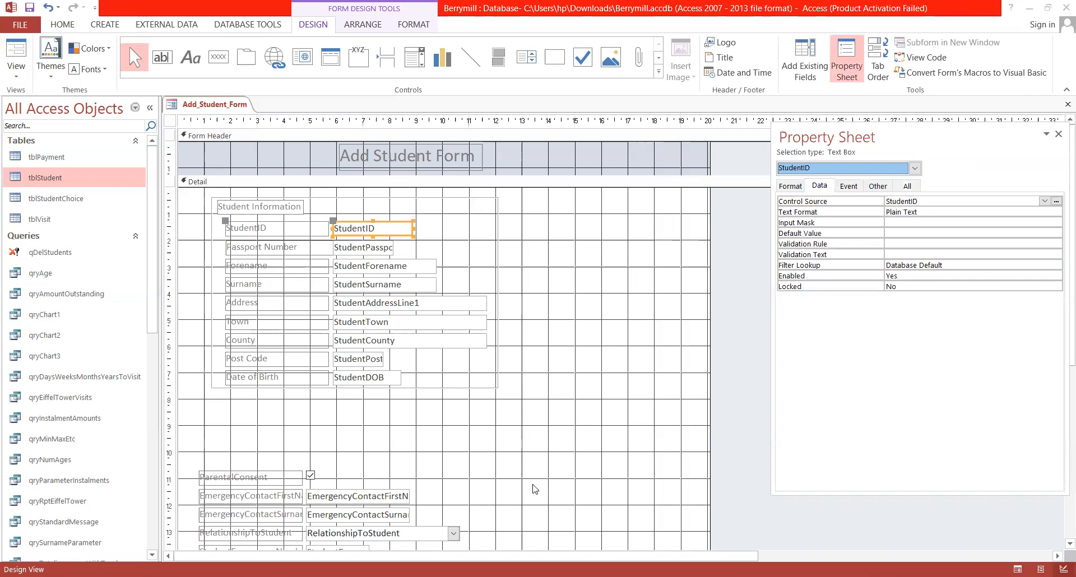
key(F4)
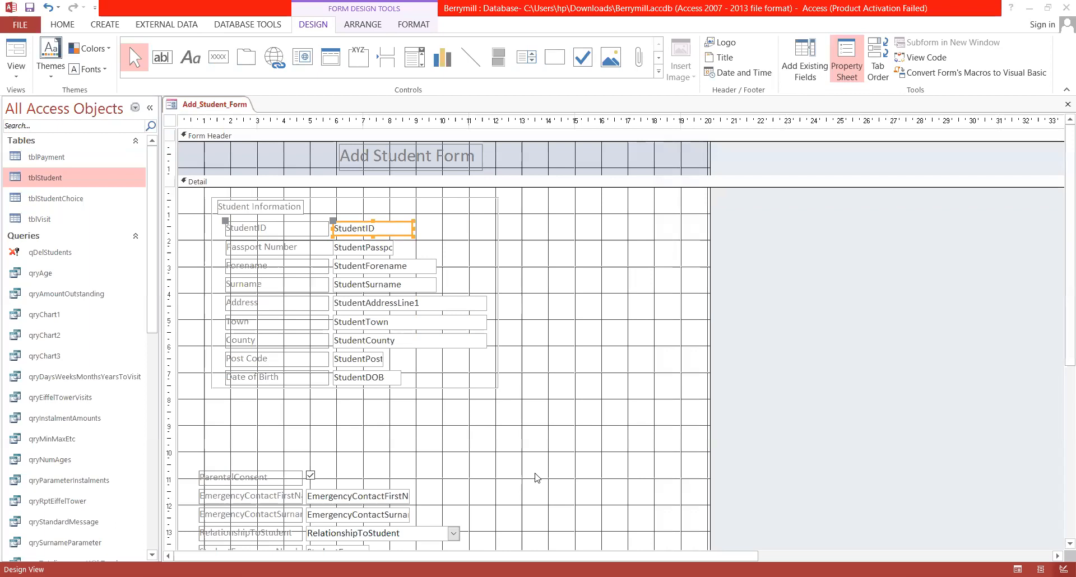
Open the Expression Builder for the Default Value property of the StudentID text box.
double_click(384, 227)
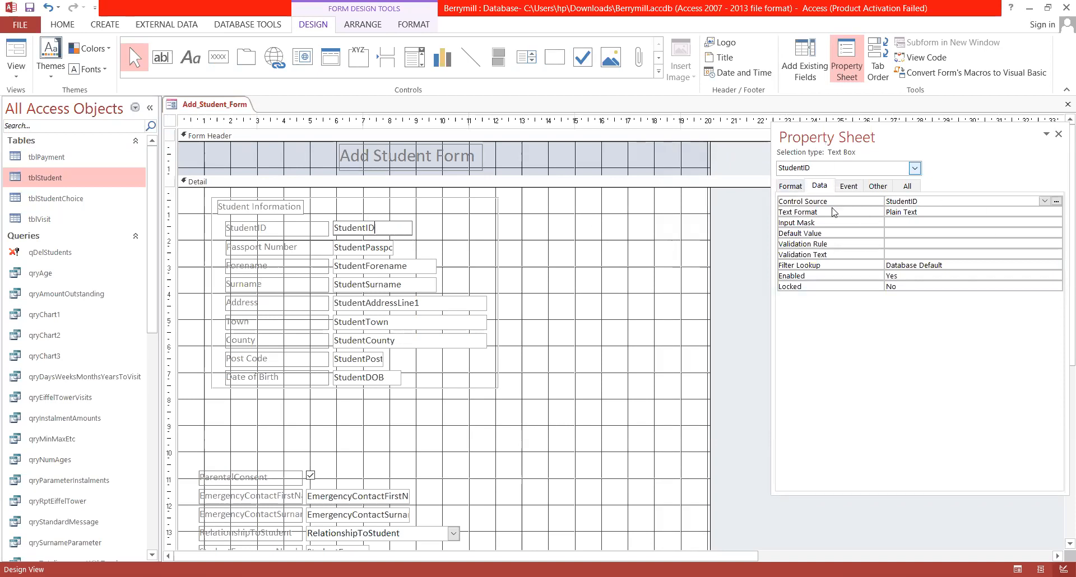
click(292, 229)
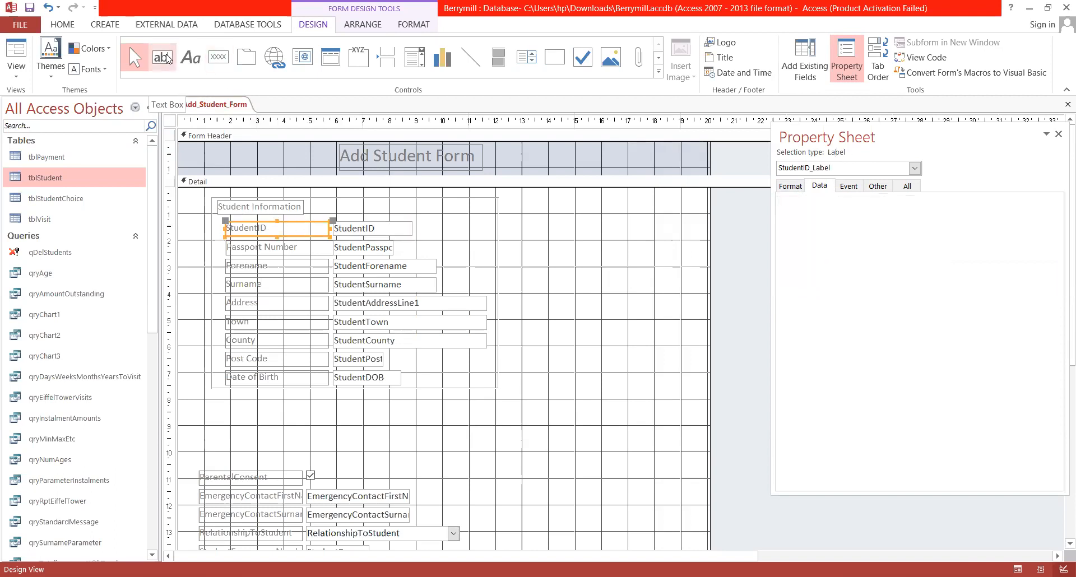
click(390, 229)
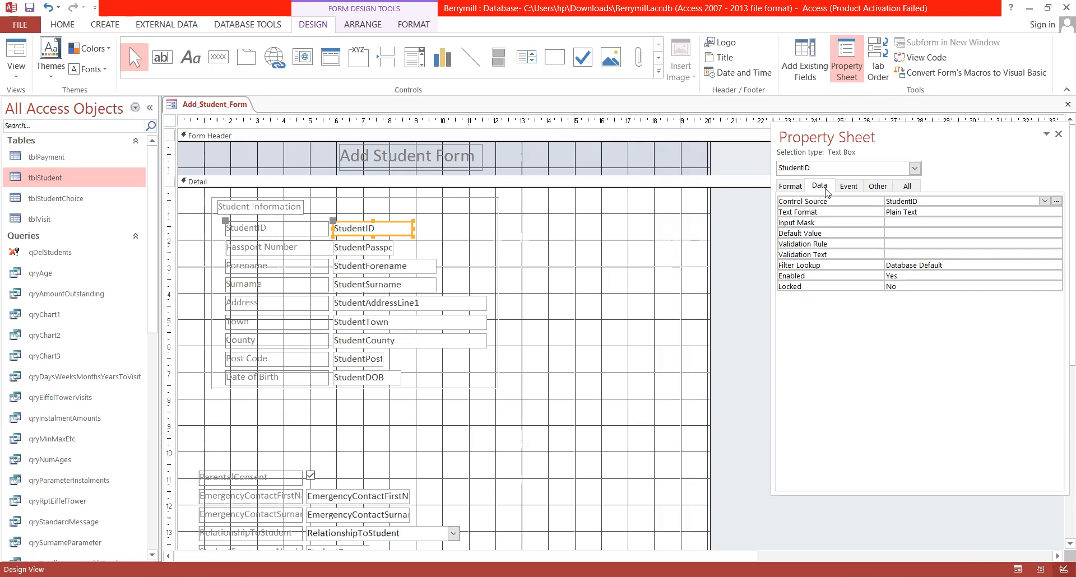
click(892, 233)
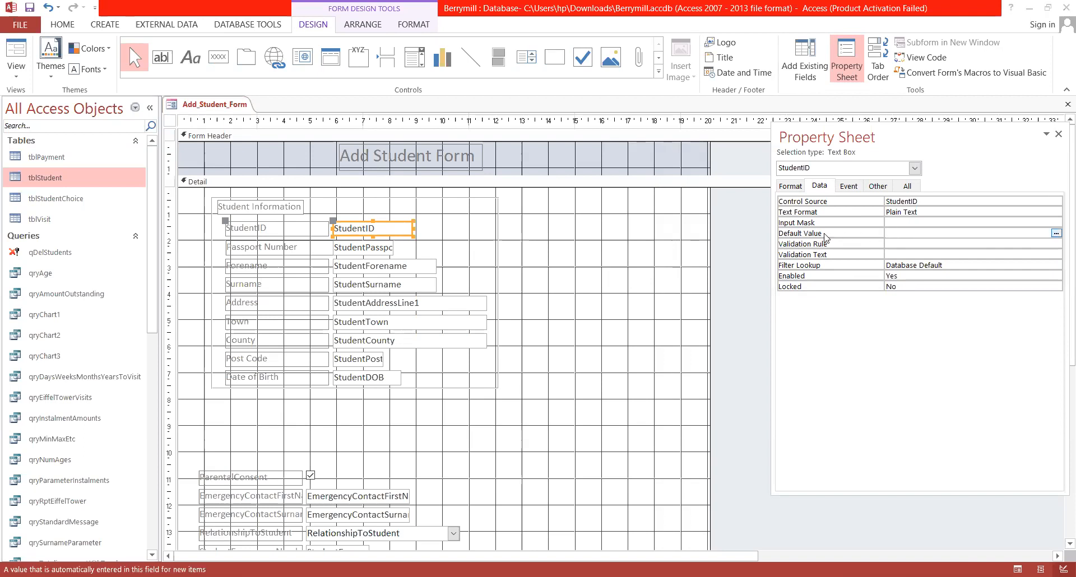
click(1057, 234)
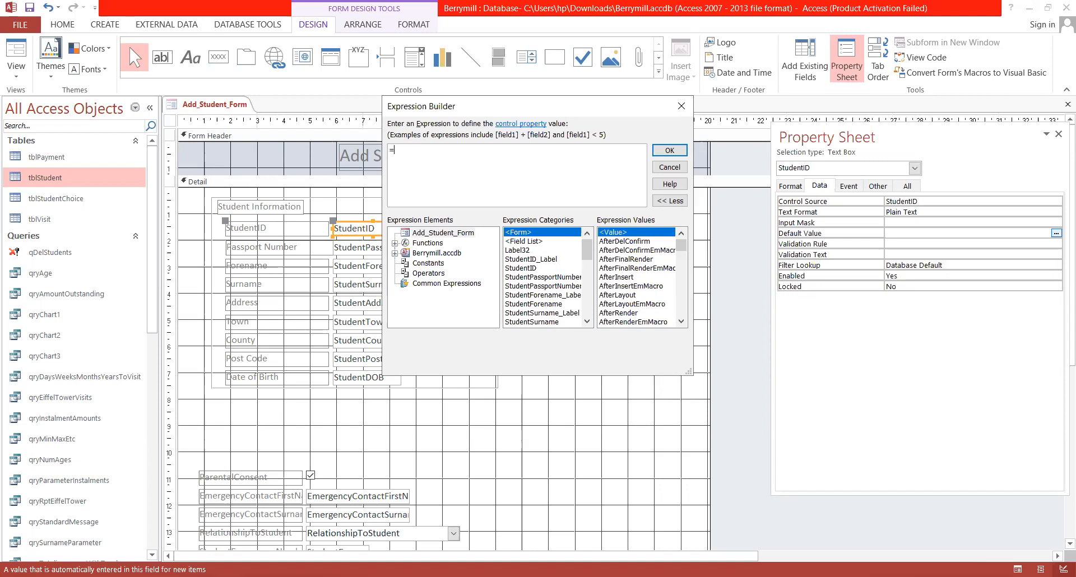
Start the default value expression with the DMax function, using [StudentID] as its first argument.
text(D)
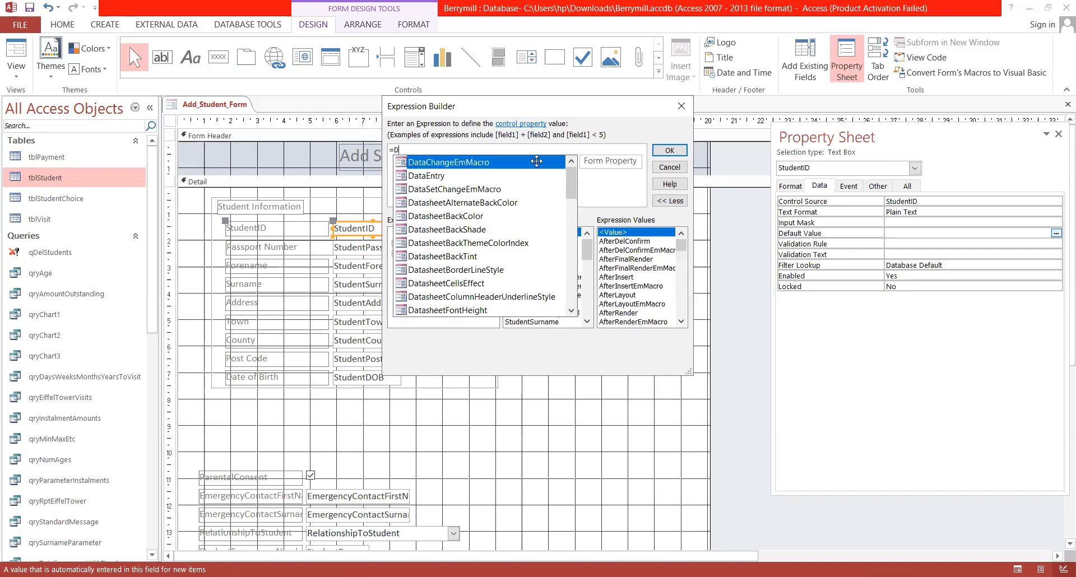
text(M)
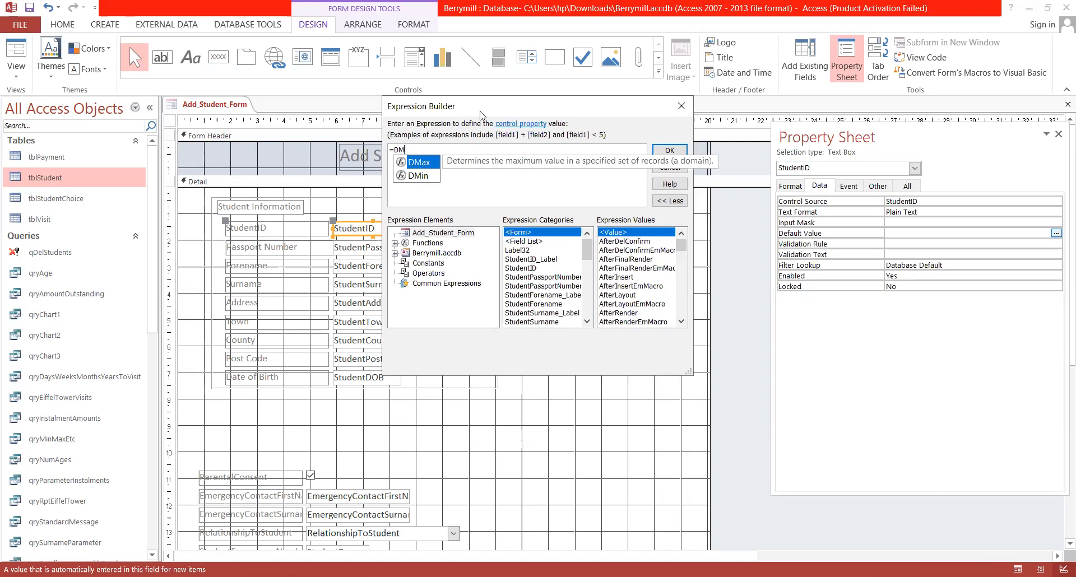
text(ax())
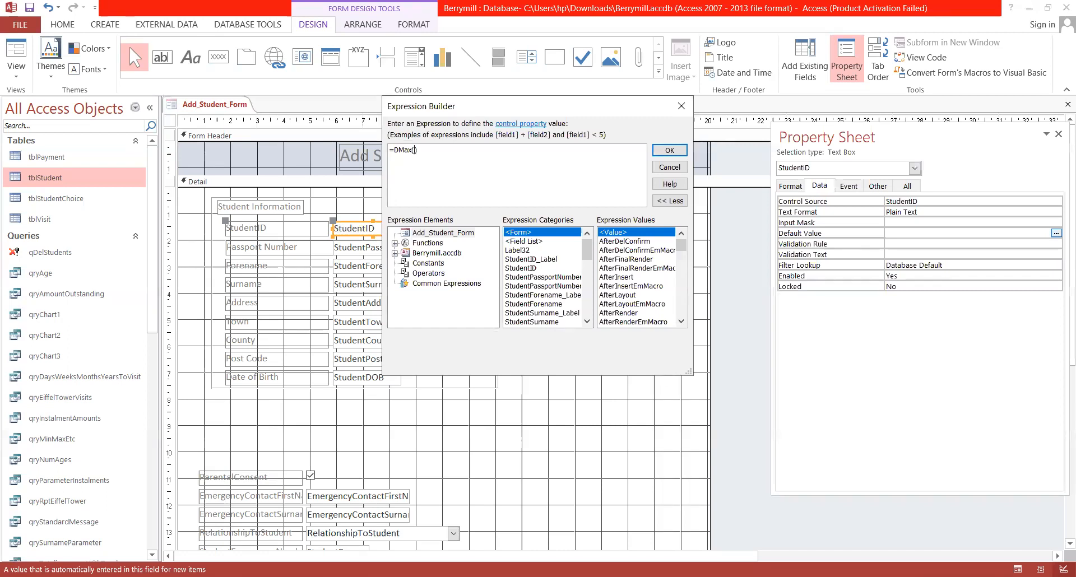
text([])
text(S)
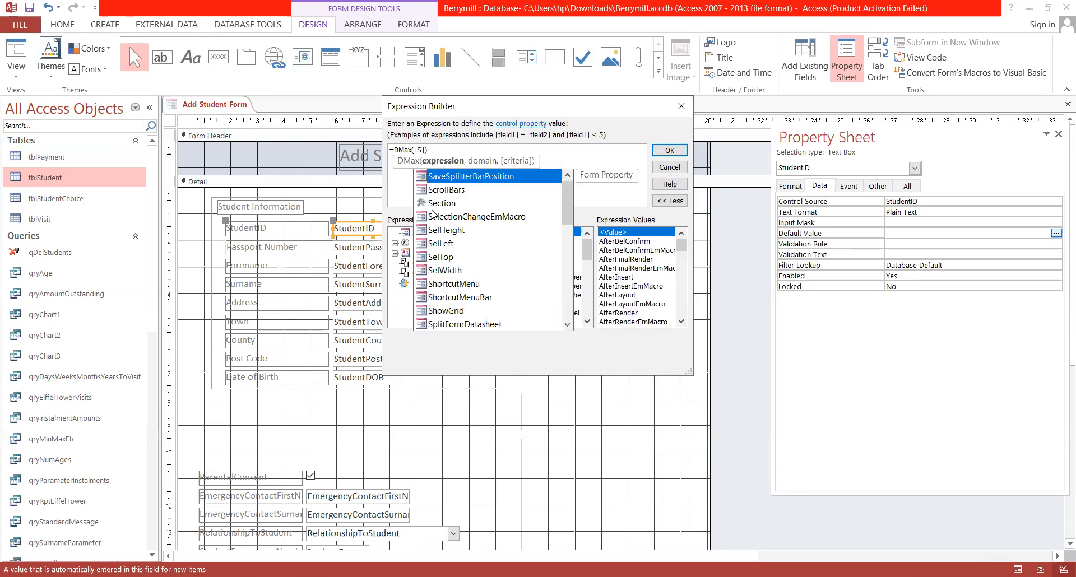
text(tudentID)
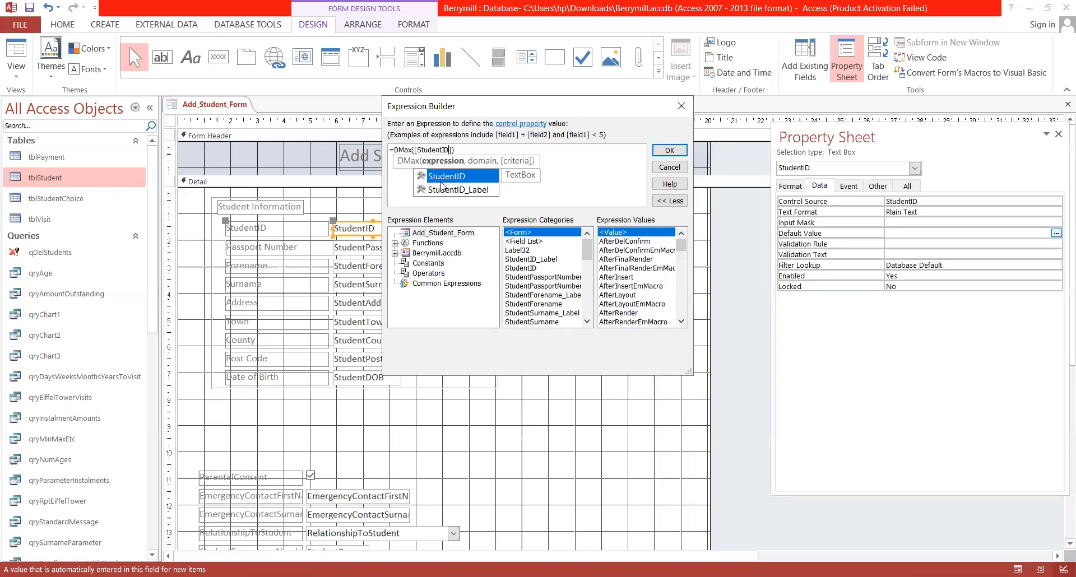
double_click(442, 183)
Add [tblStudent] as the DMax domain, completing =DMax([StudentID],[tblStudent]), and apply the expression.
text(,[])
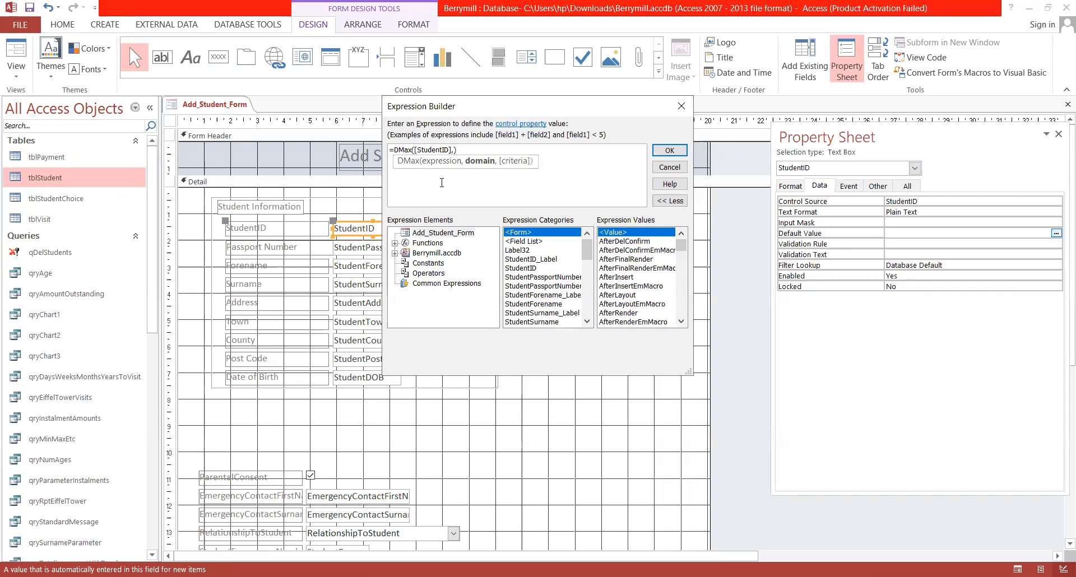
click(441, 182)
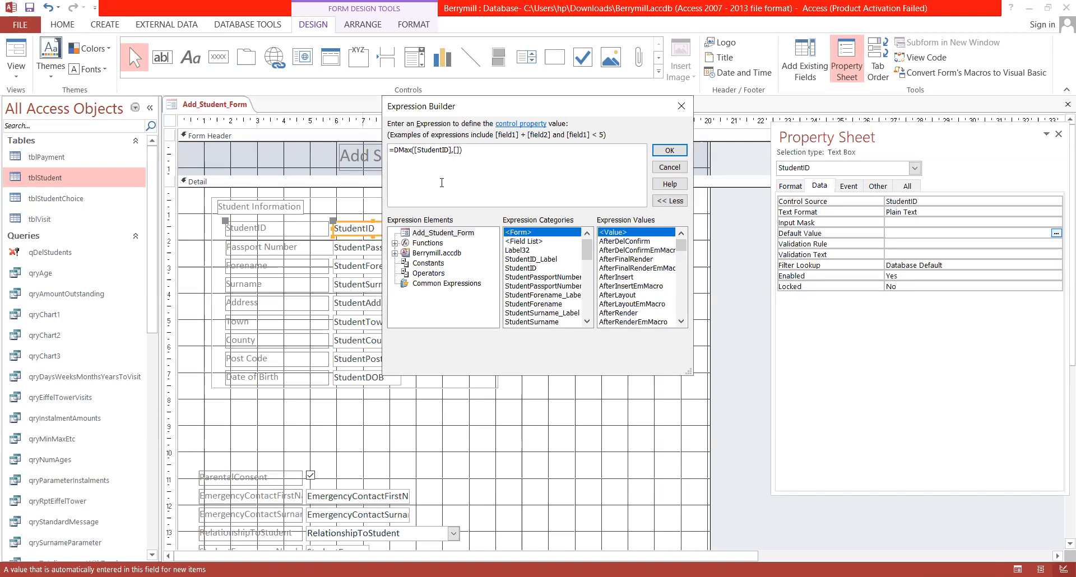
text(tblS)
key(Tab)
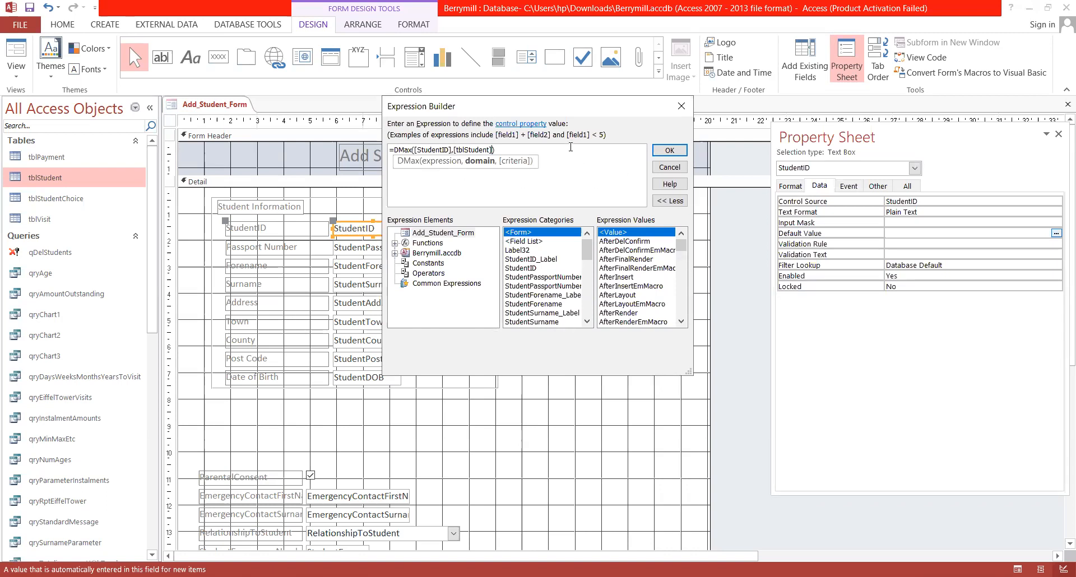
key(Right)
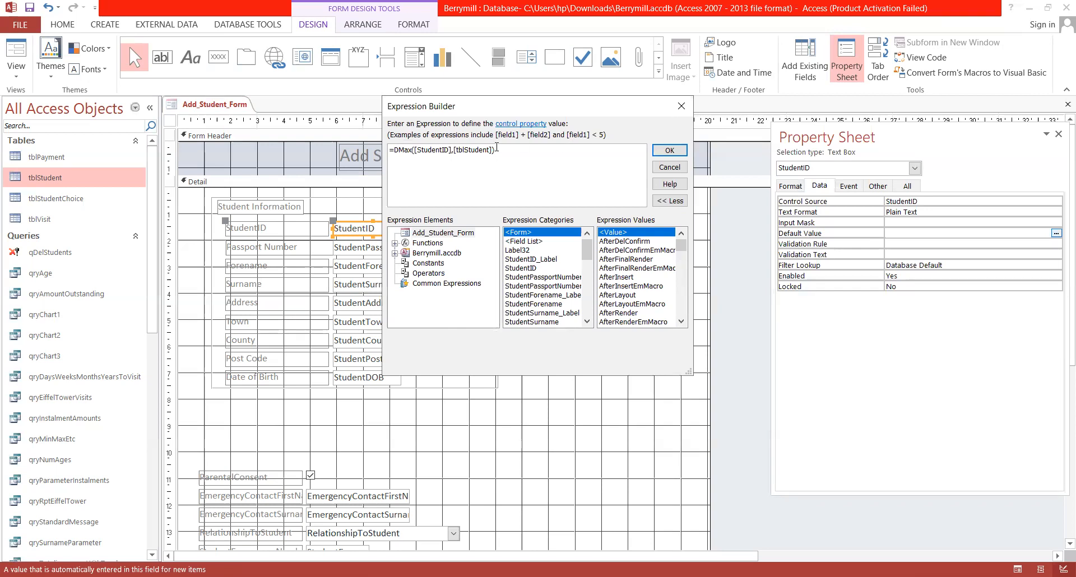
click(672, 149)
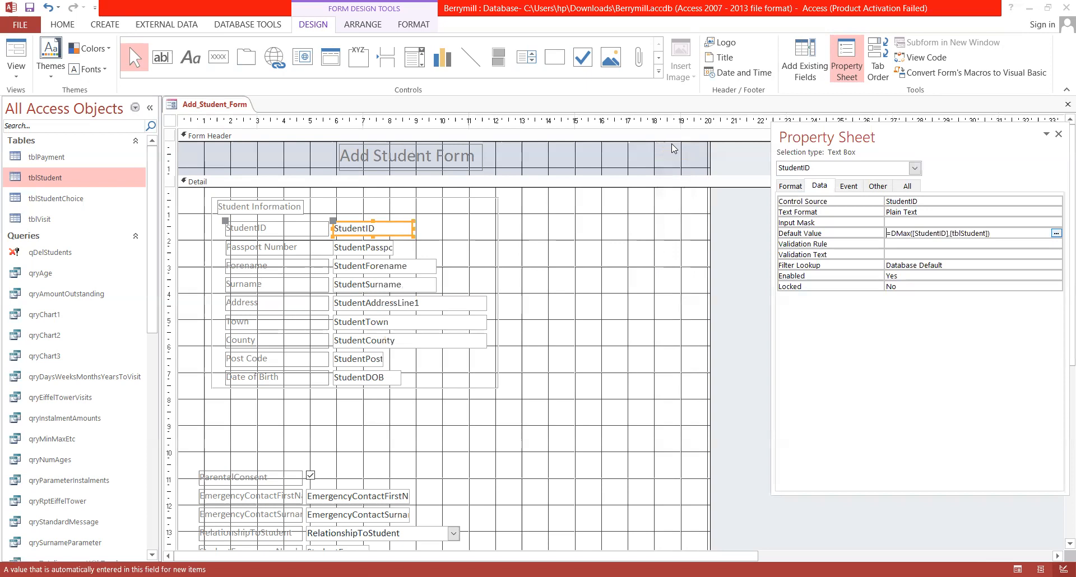
Check the StudentID default value in Form View and return to Design View.
click(16, 53)
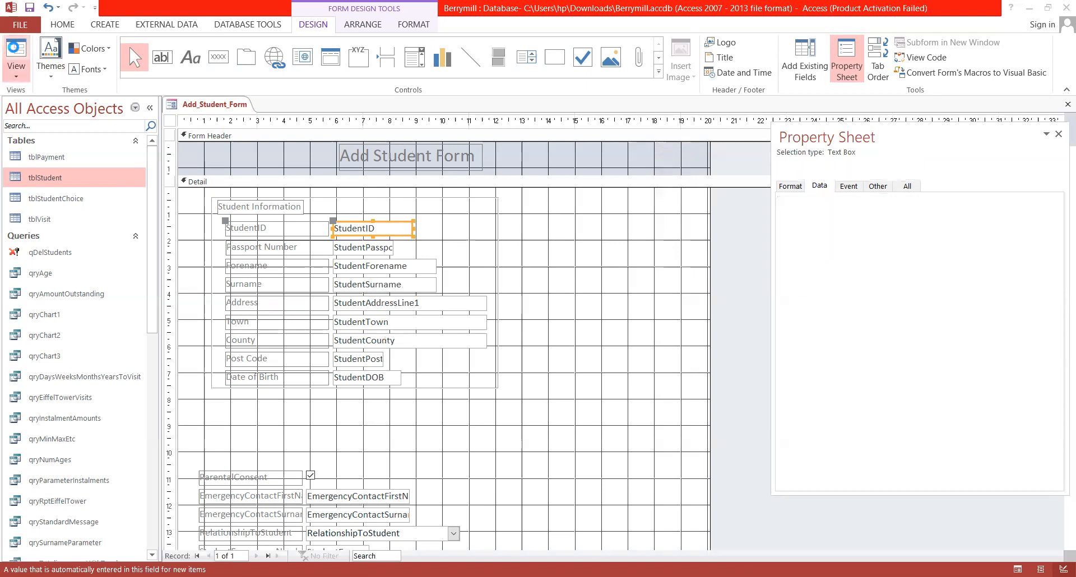
click(16, 69)
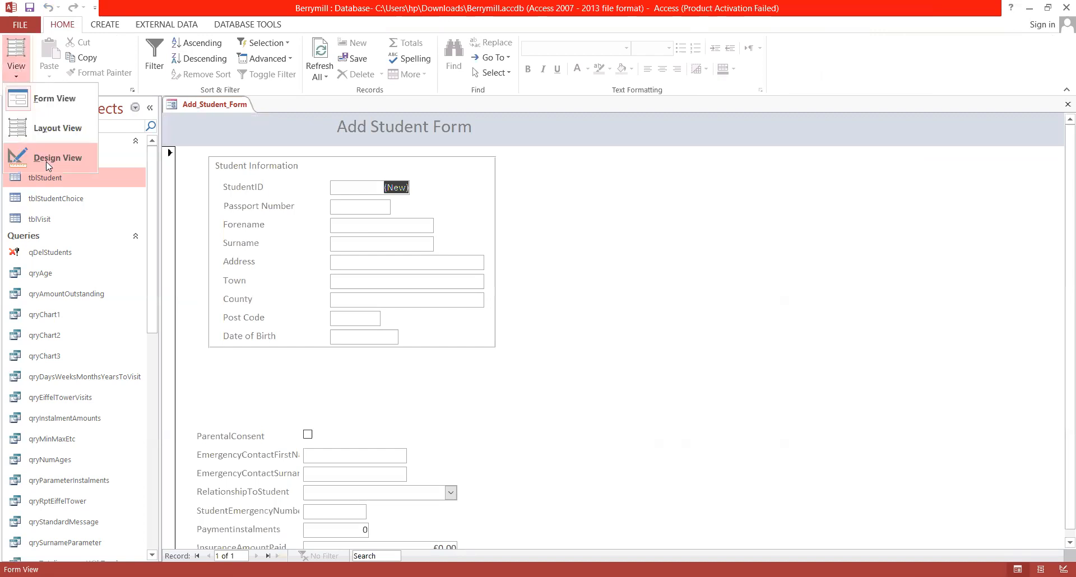
click(46, 159)
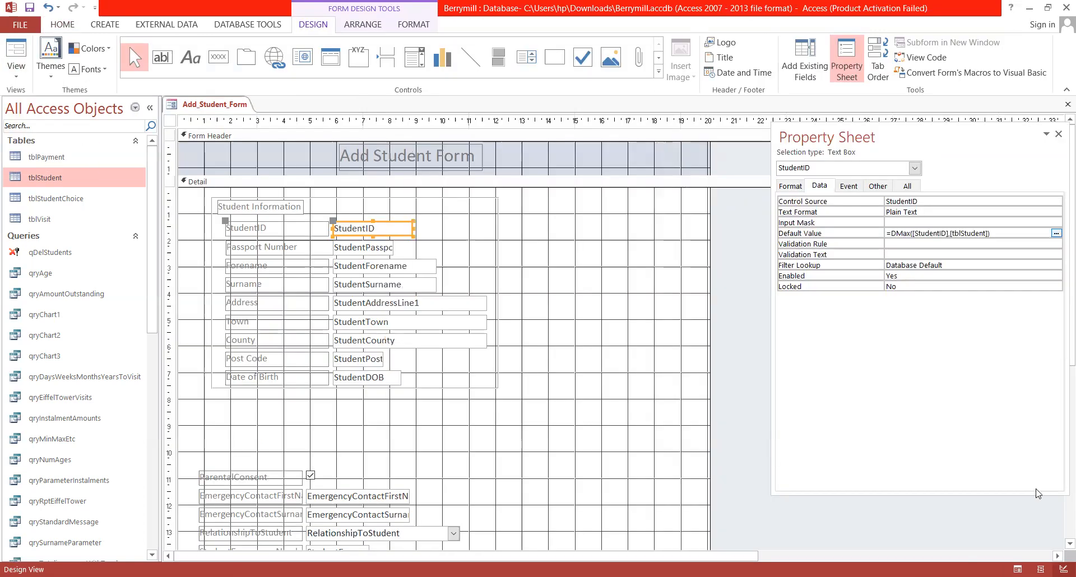
Append +1 to the StudentID text box's DMax default value and set its Enabled property to No.
key(alt+Tab)
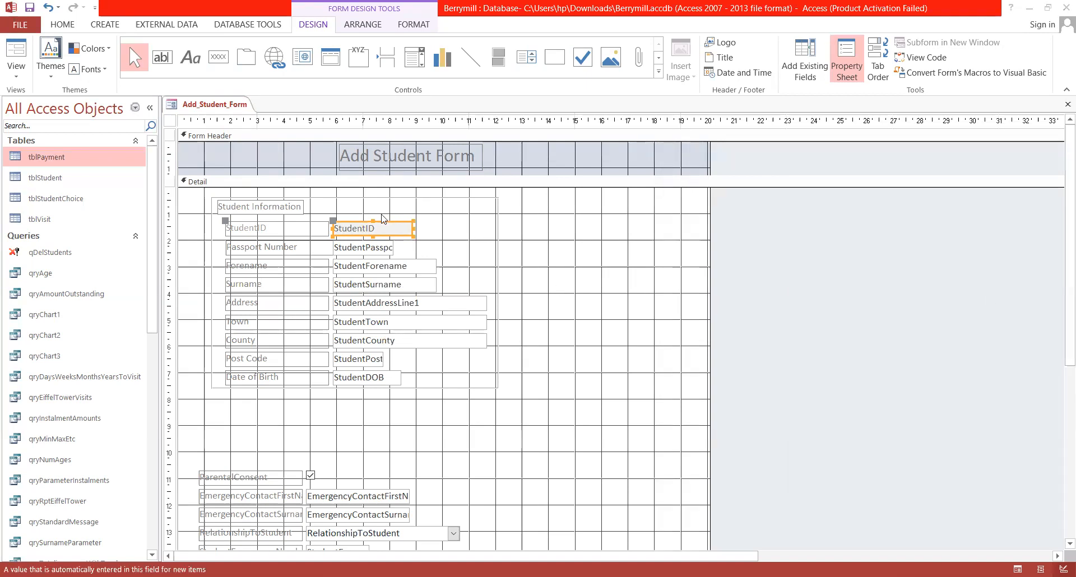
double_click(389, 234)
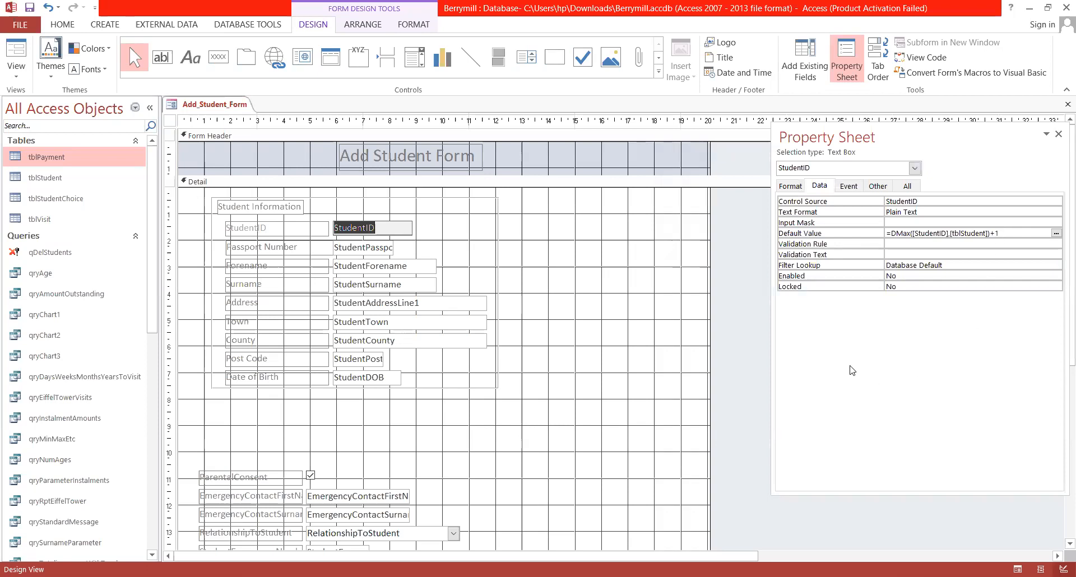
click(499, 238)
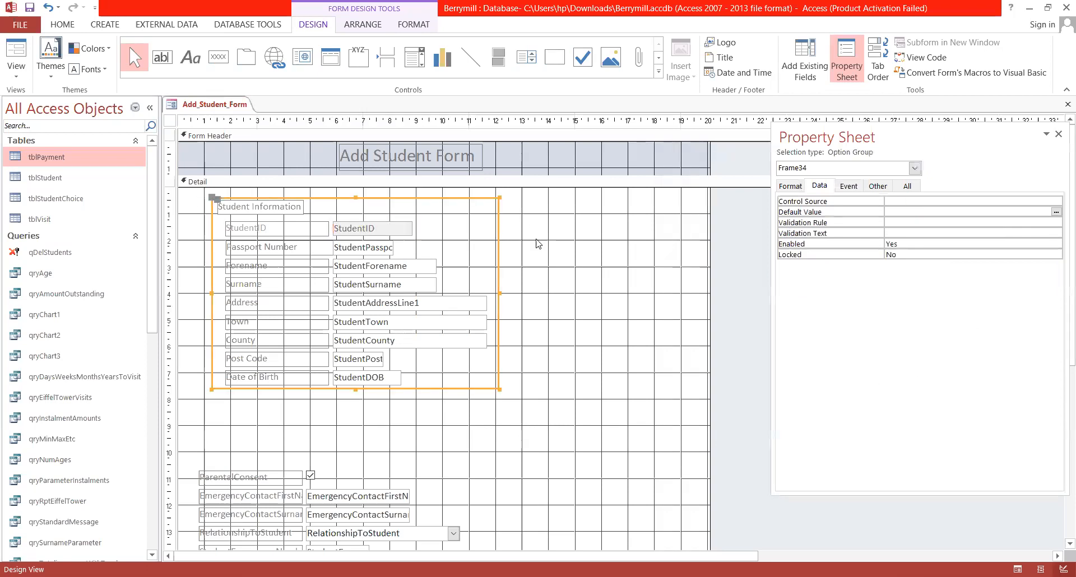
click(395, 226)
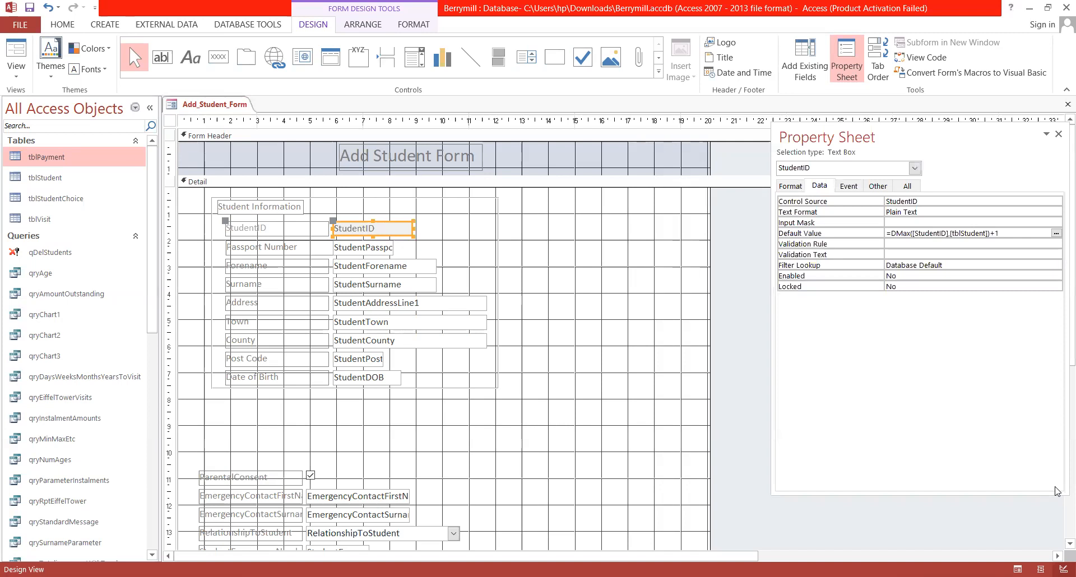
Check the StudentID field and the form layout in Form View and return to Design View.
key(F4)
key(F5)
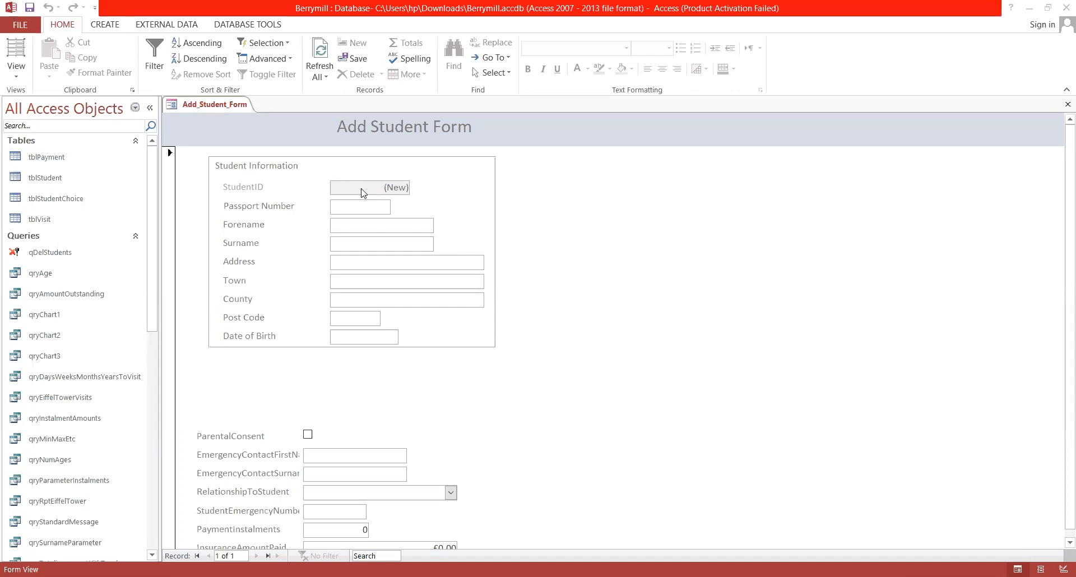
click(365, 224)
click(369, 260)
click(29, 77)
scroll(322, 399, down, 1)
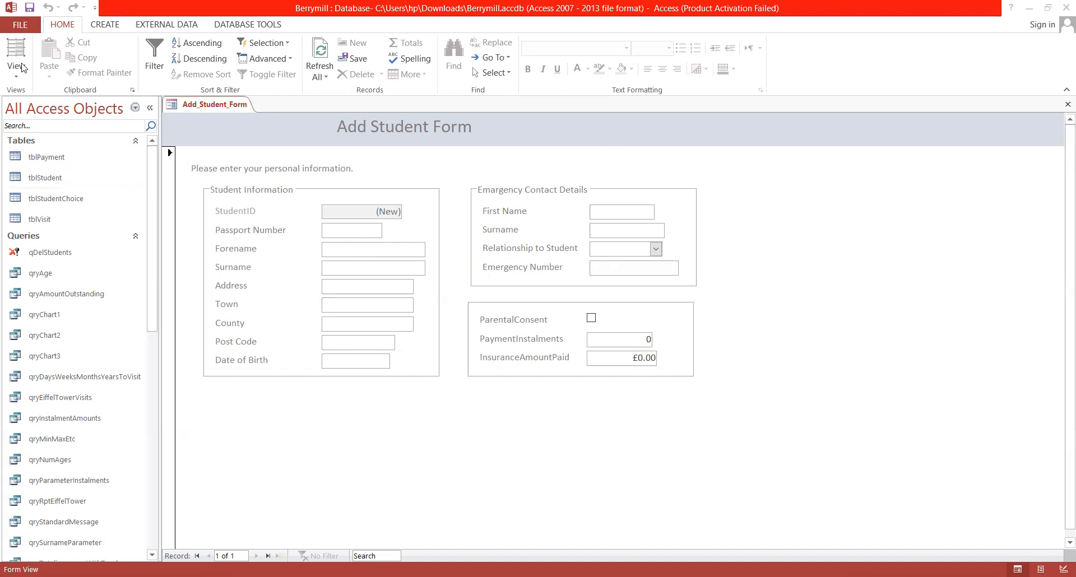
click(46, 159)
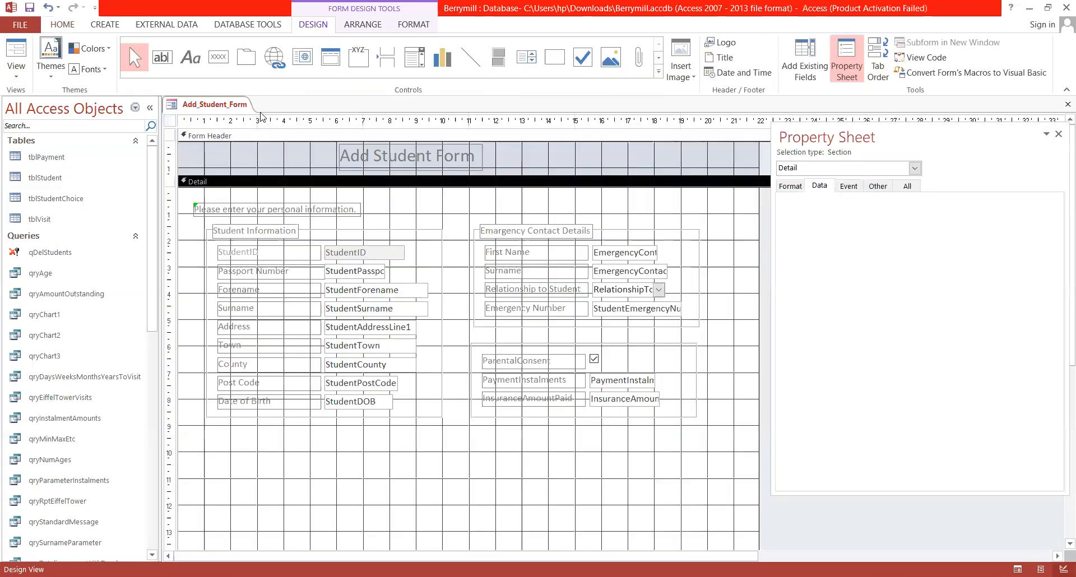
Add a command button below the Student Information group, skipping the wizard, and caption it Save.
click(223, 71)
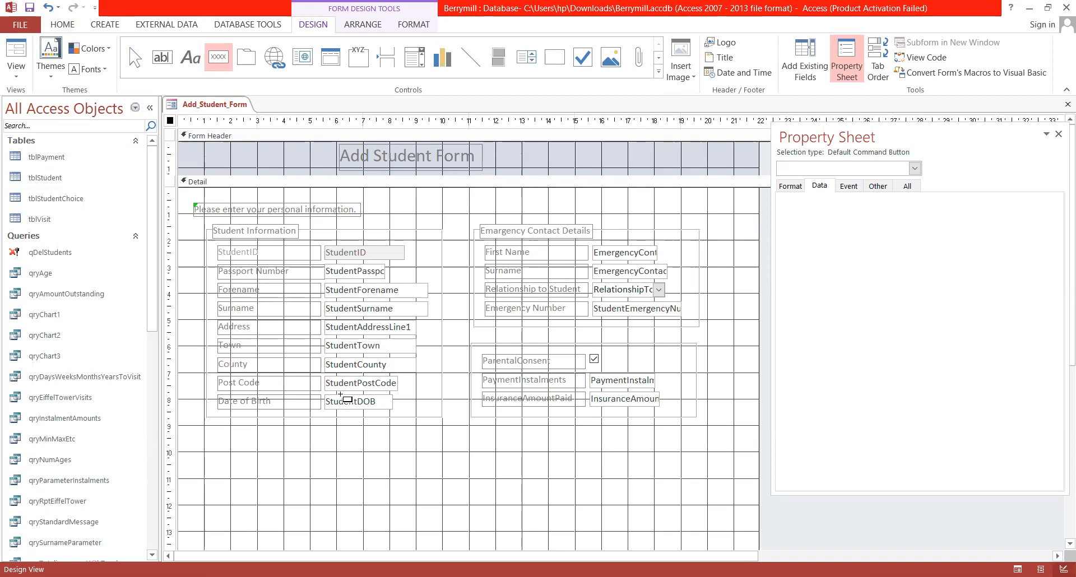
drag(252, 434, 330, 450)
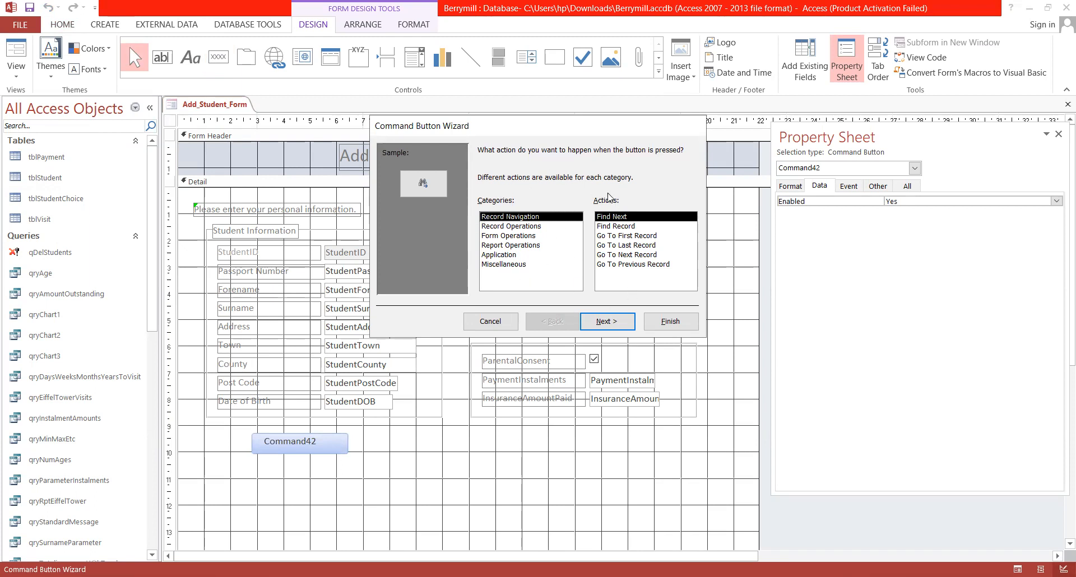
click(502, 324)
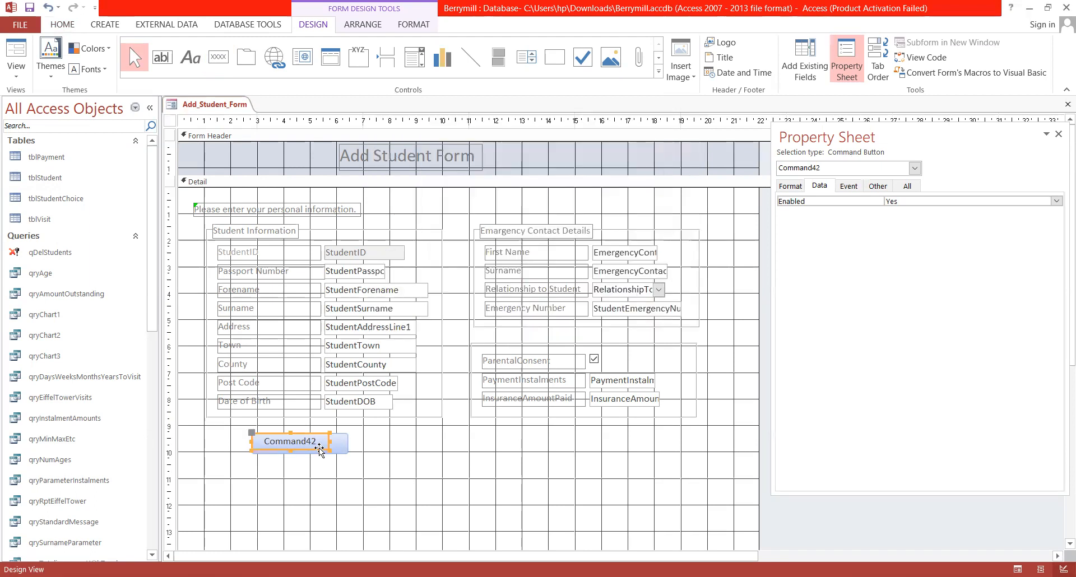
double_click(304, 442)
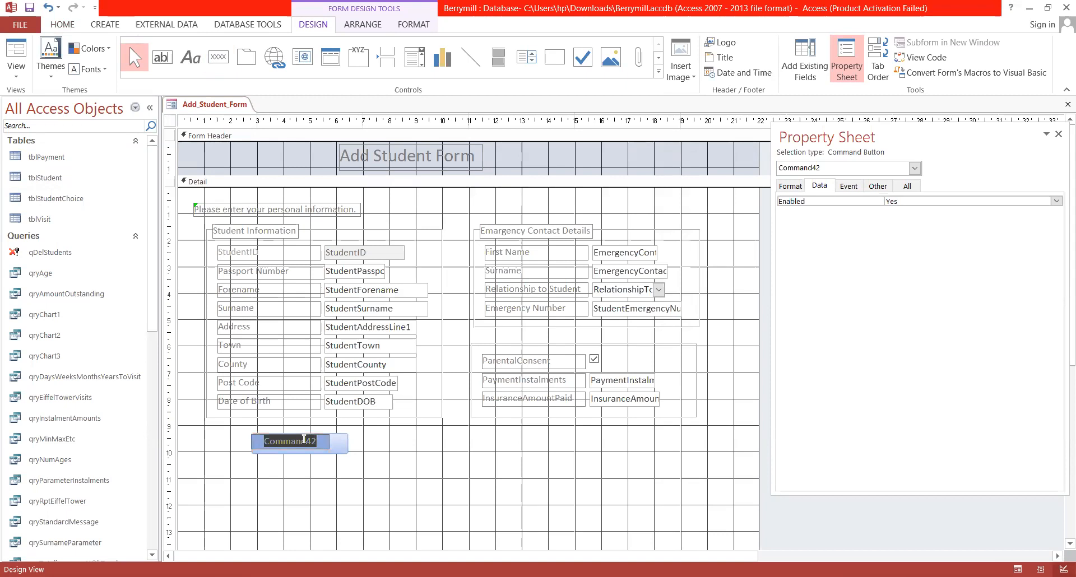
text(Save)
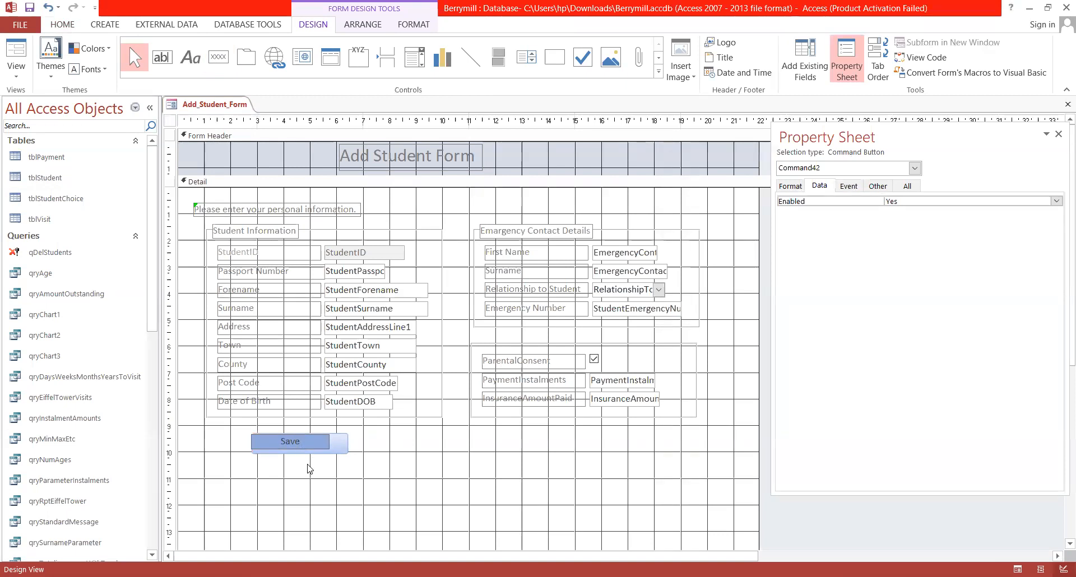
click(307, 471)
click(310, 449)
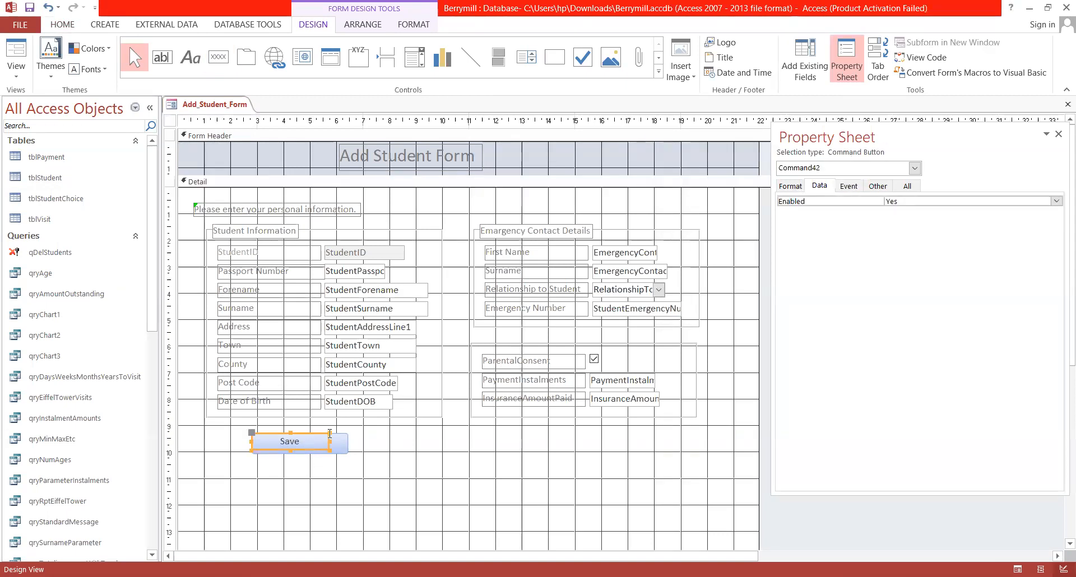
Set the Save button's Name property to SaveButton.
click(908, 186)
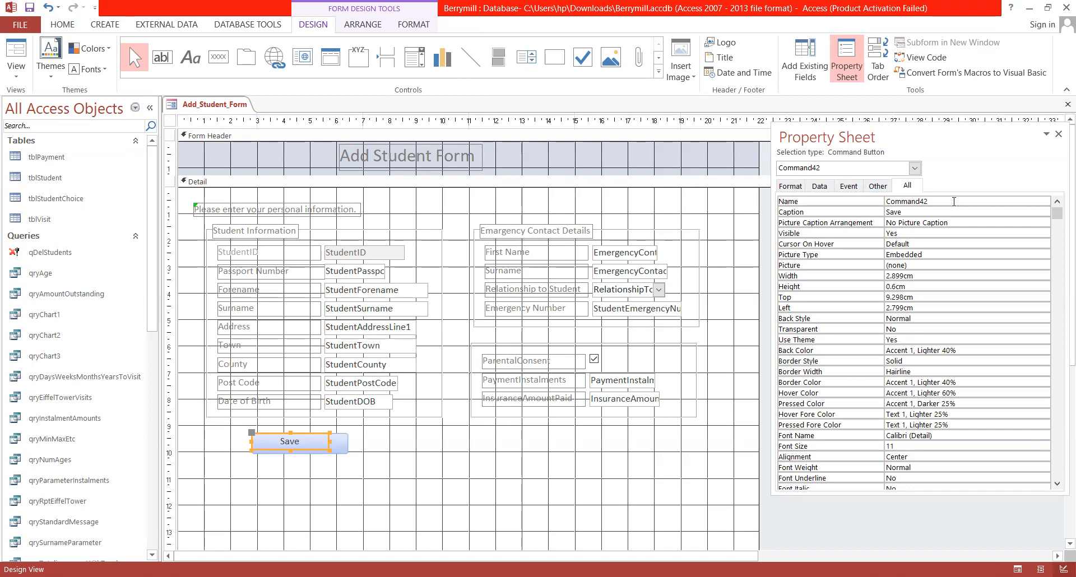
double_click(955, 201)
text(Sa)
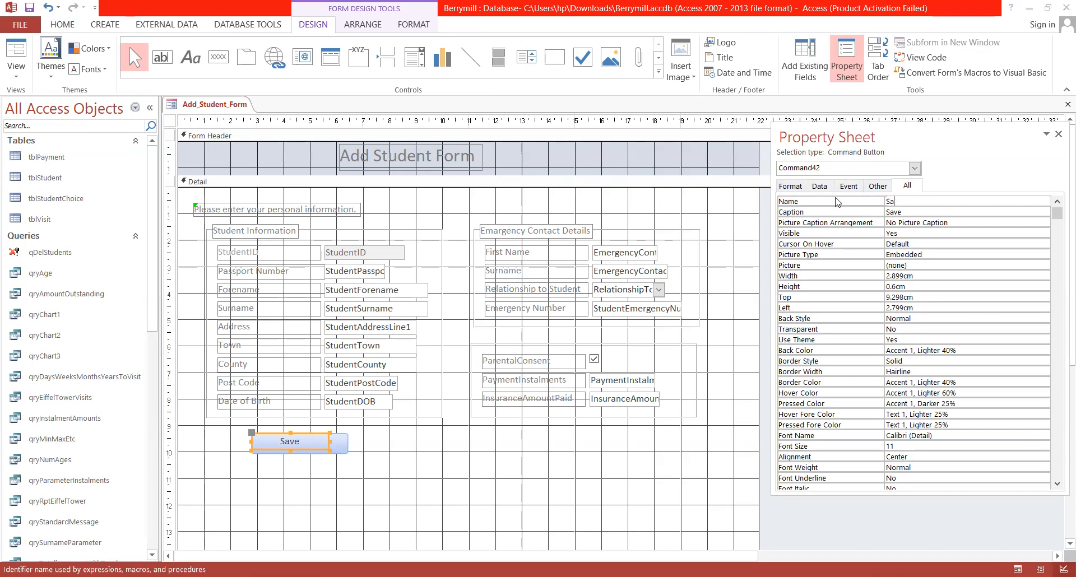
text(veButton)
click(308, 447)
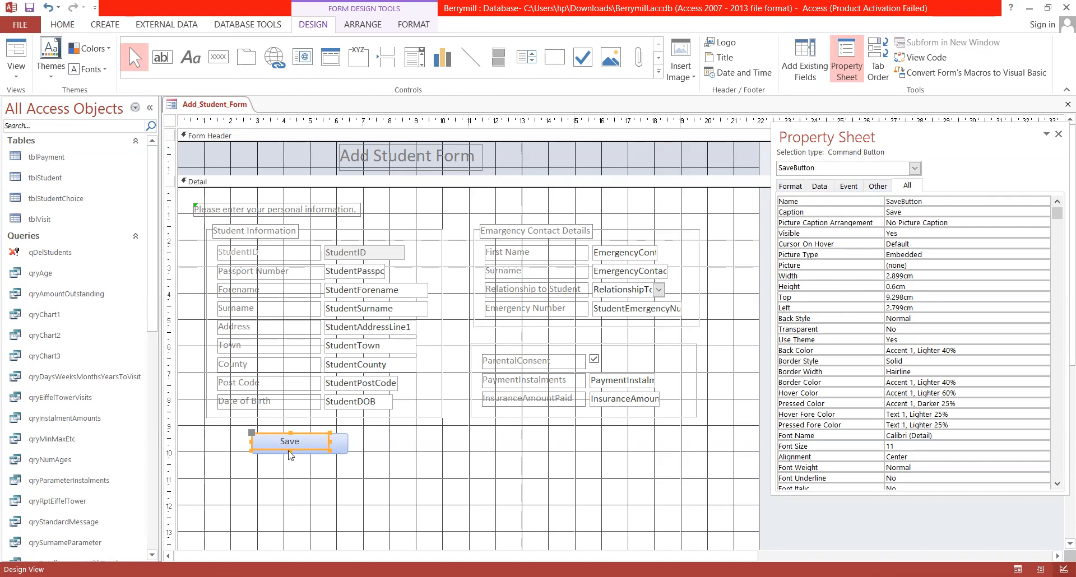
Open the Macro Builder for the Save button's click event.
right_click(316, 446)
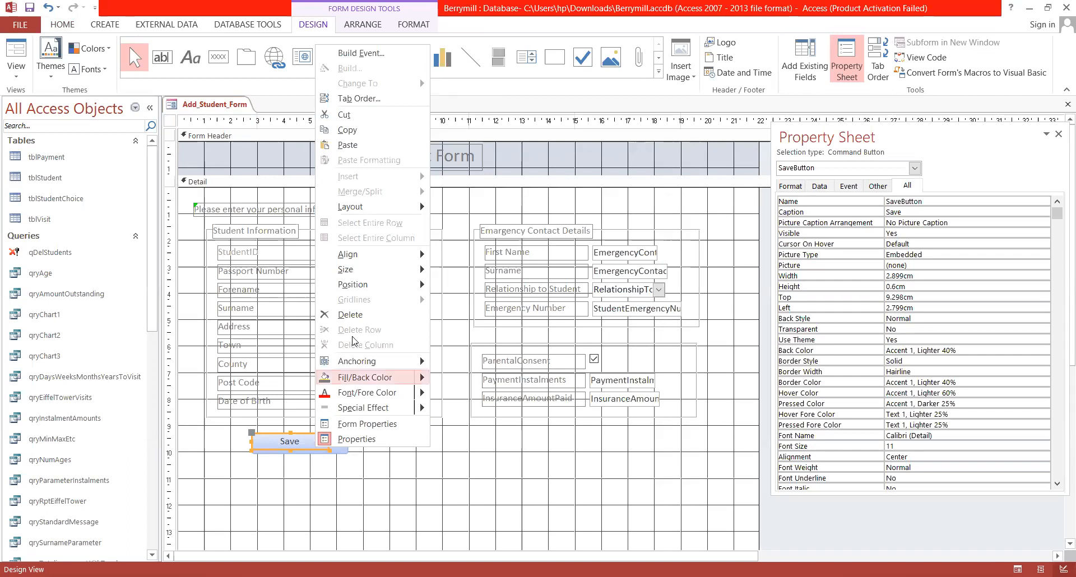
click(340, 55)
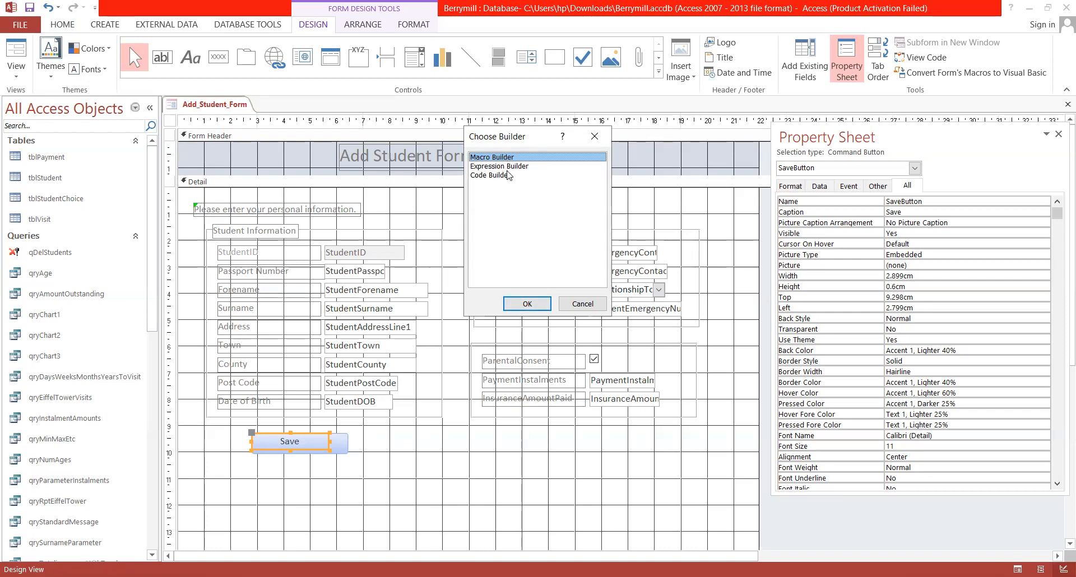
click(533, 304)
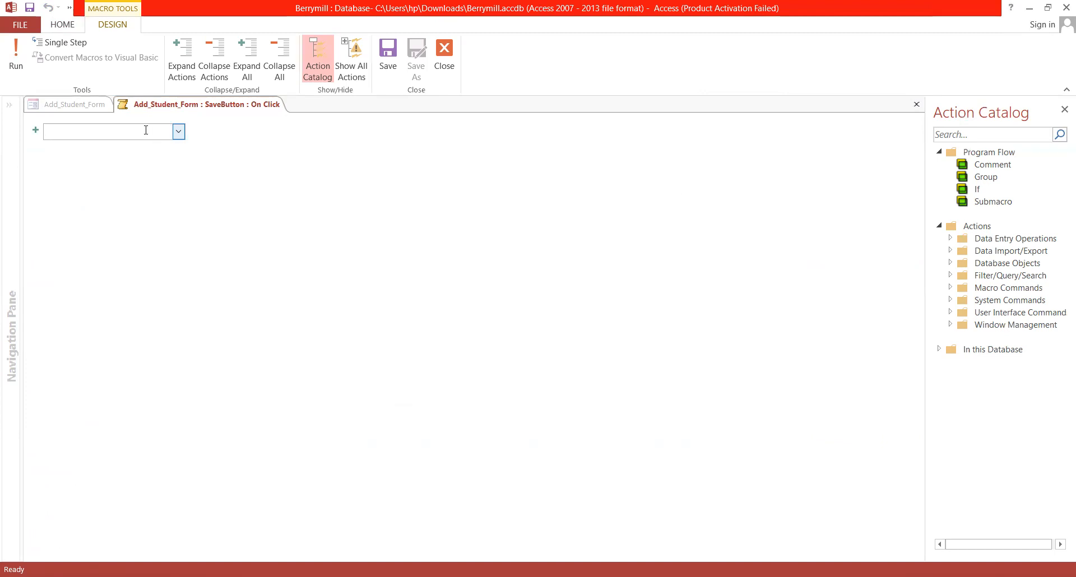
Try an If block with the condition isnull() in the Save button's macro.
text(If)
key(Return)
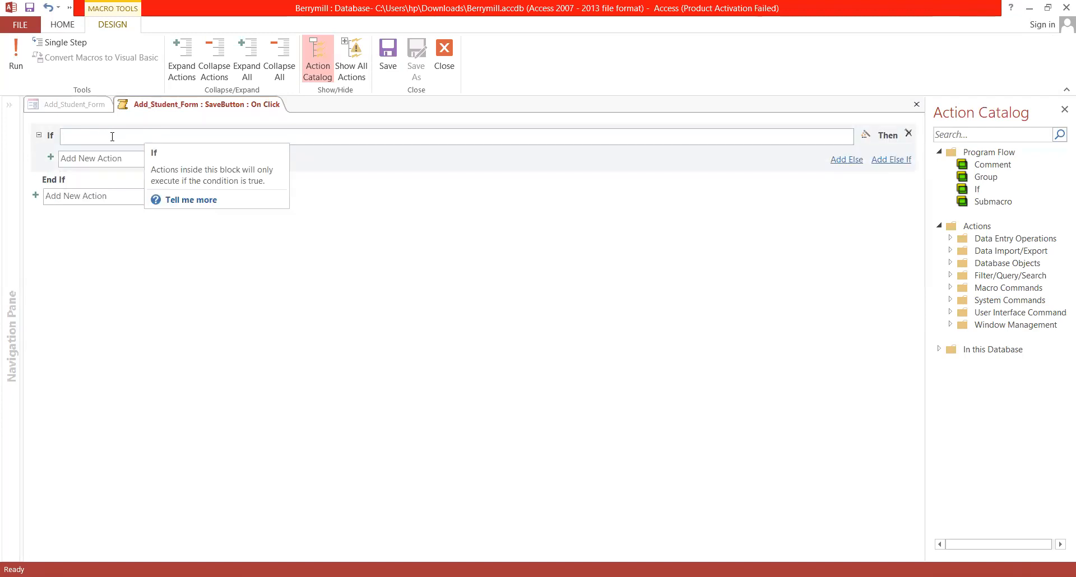
text(i)
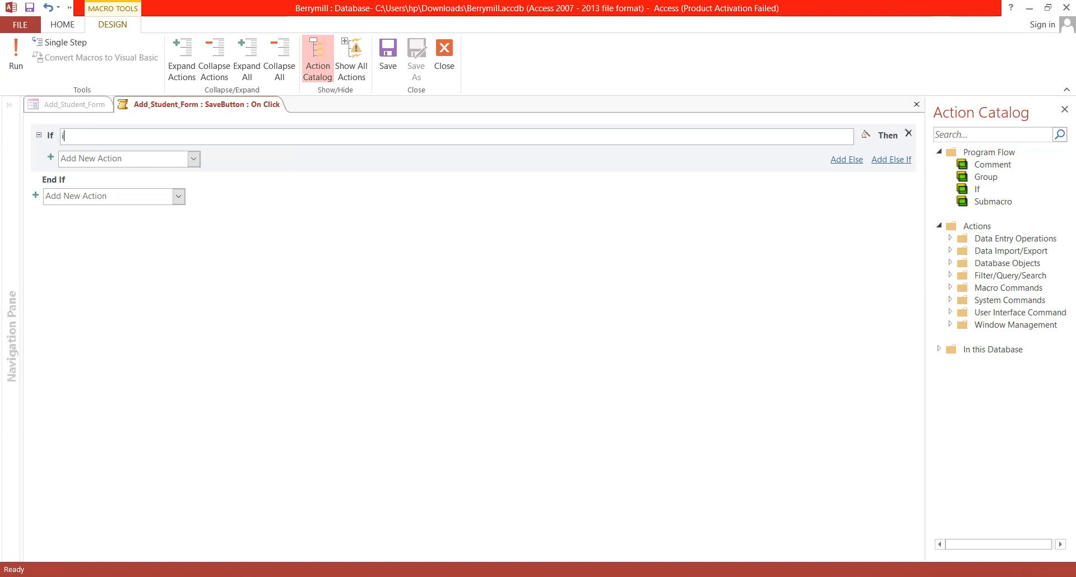
text(snu)
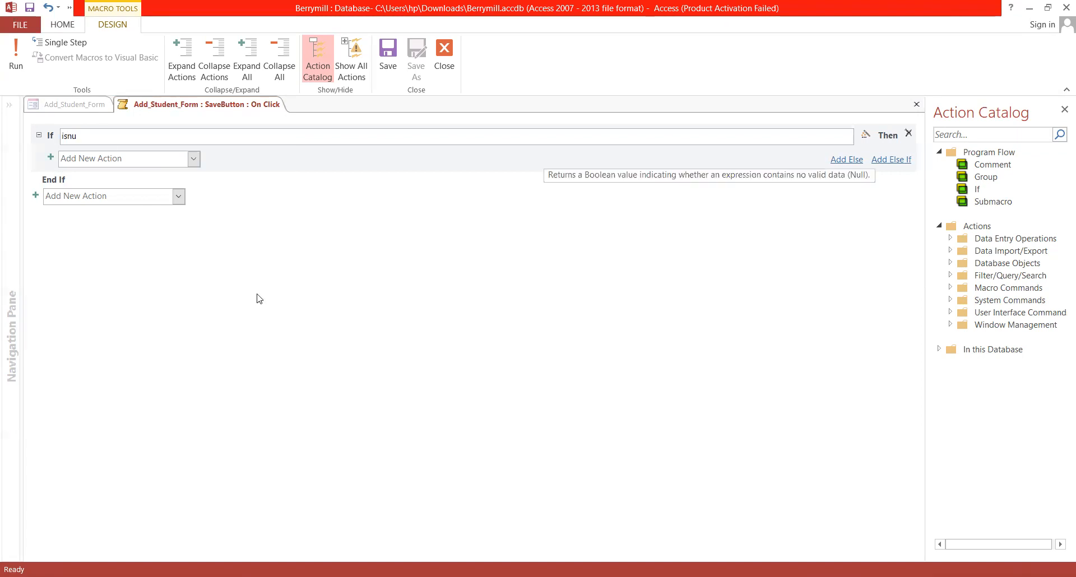
text(ll)
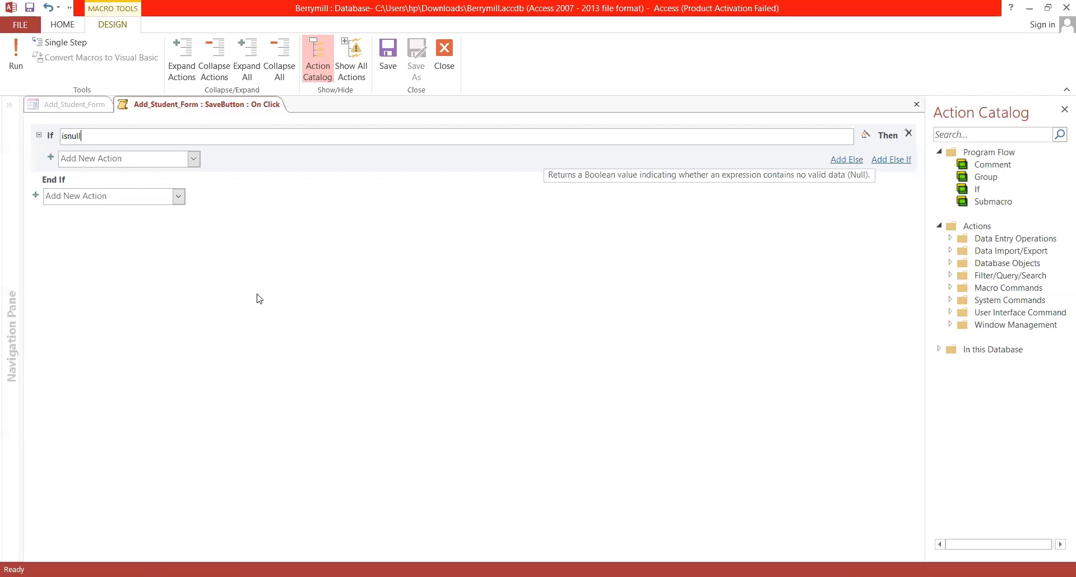
text(()
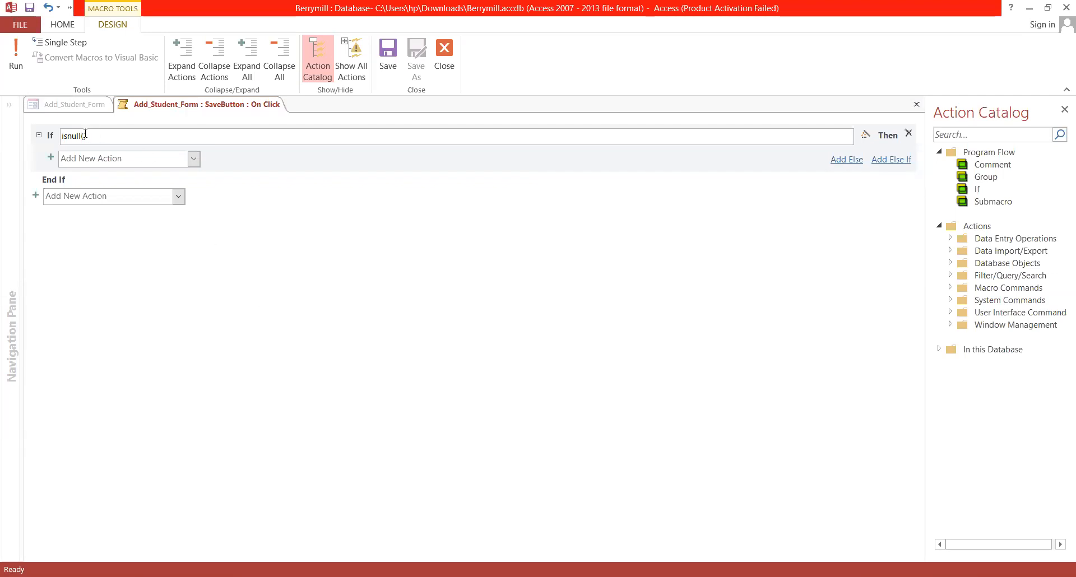
text())
Try a MessageBox action with the message "Enter infomration in this field" inside the If block, and delete the whole block.
click(122, 159)
text(MessageBox)
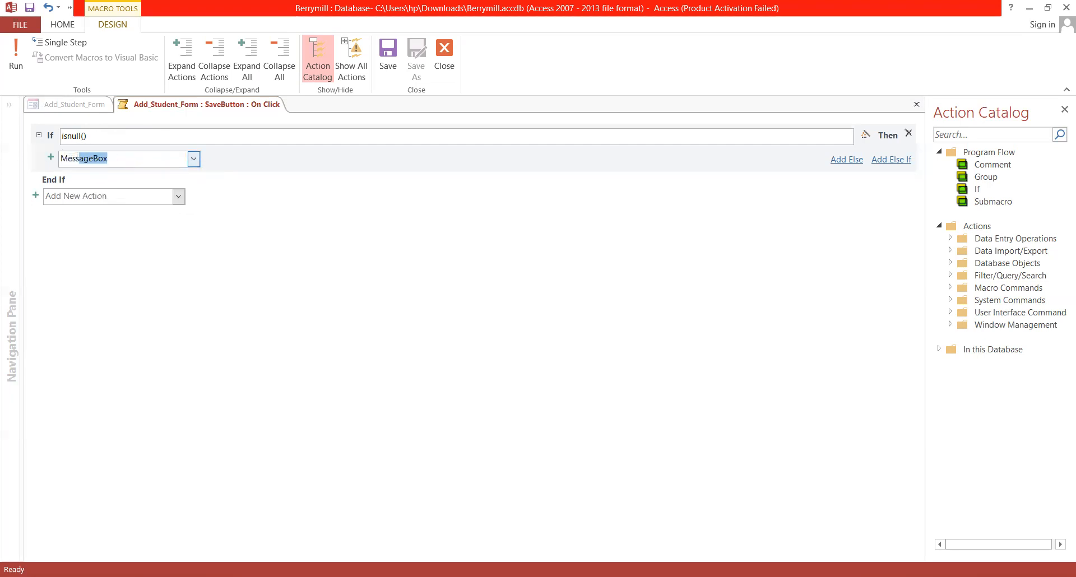
key(Return)
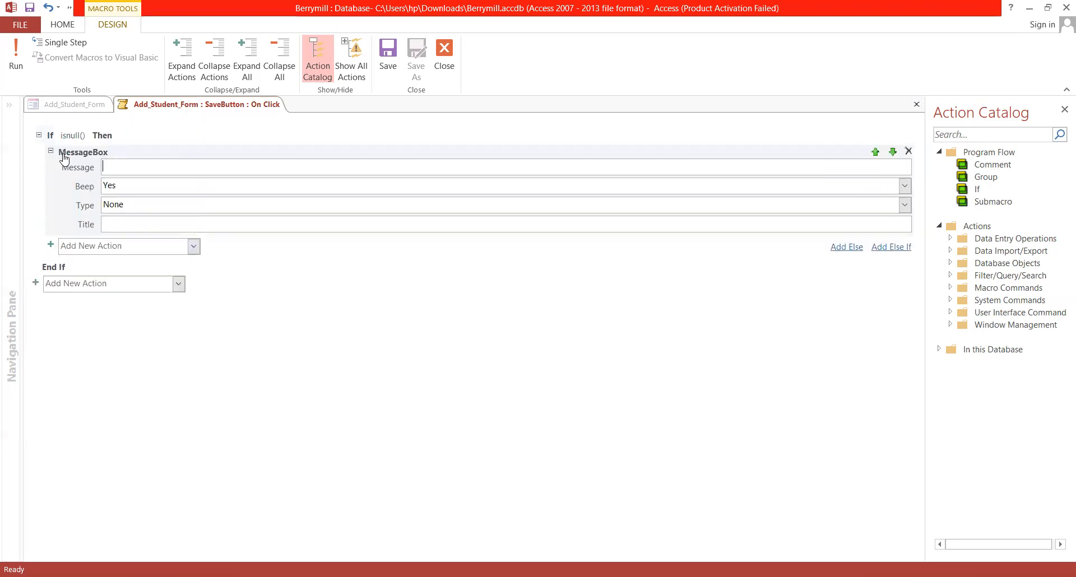
click(149, 163)
text(Enter )
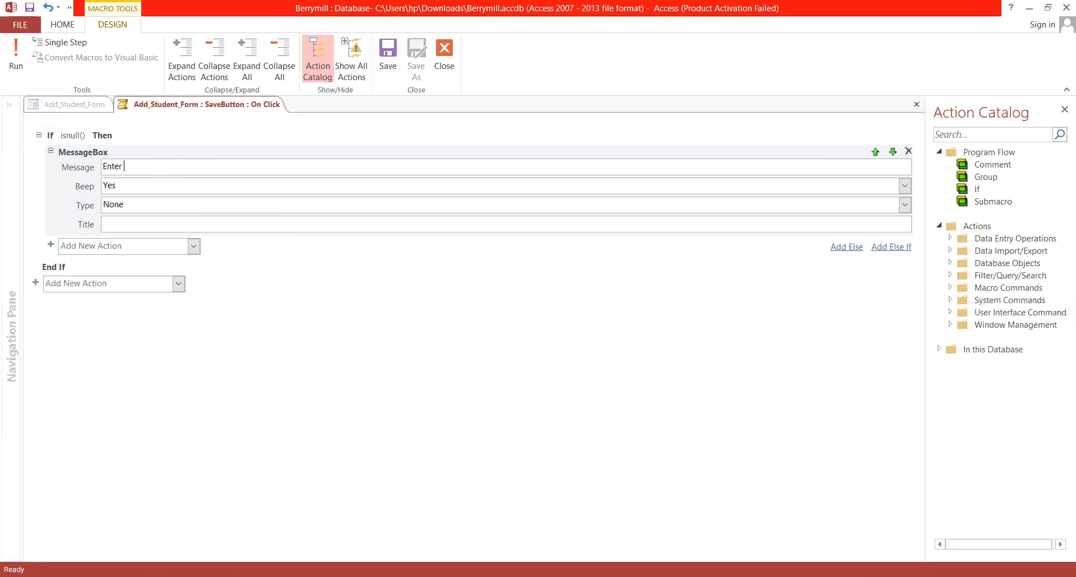
text(infomration )
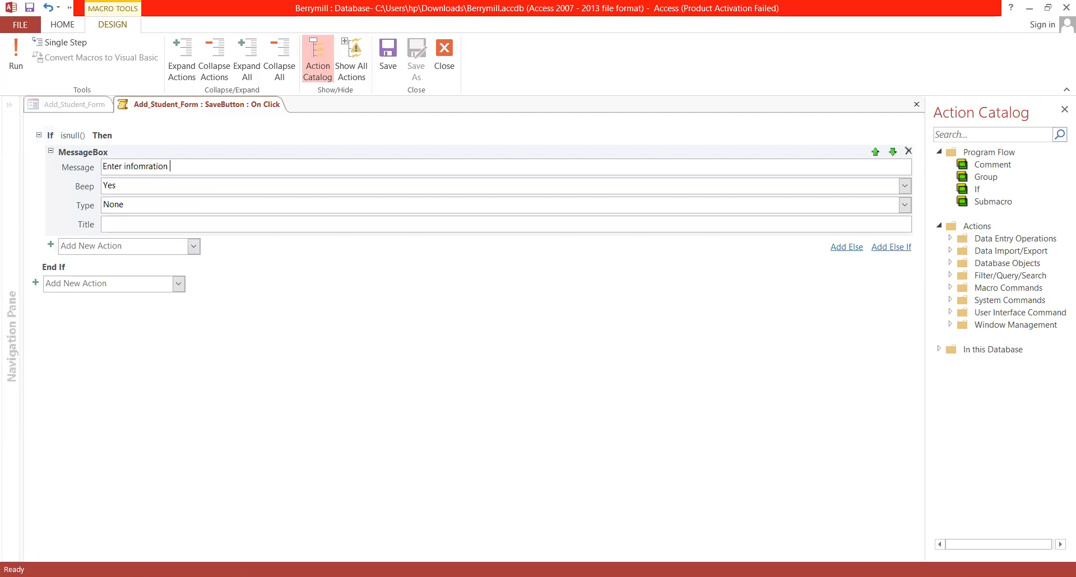
text(in this field)
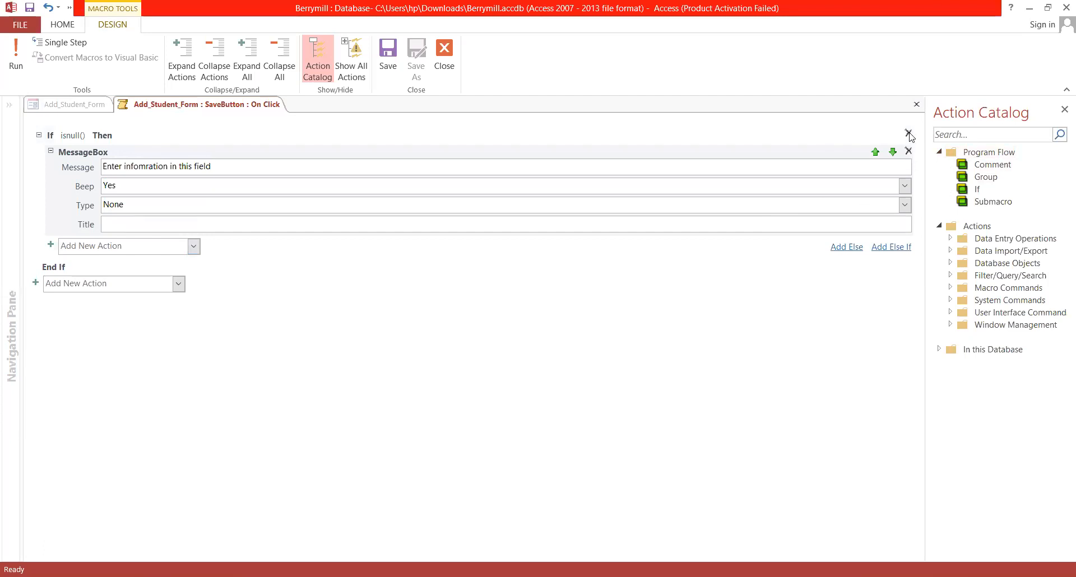
click(909, 134)
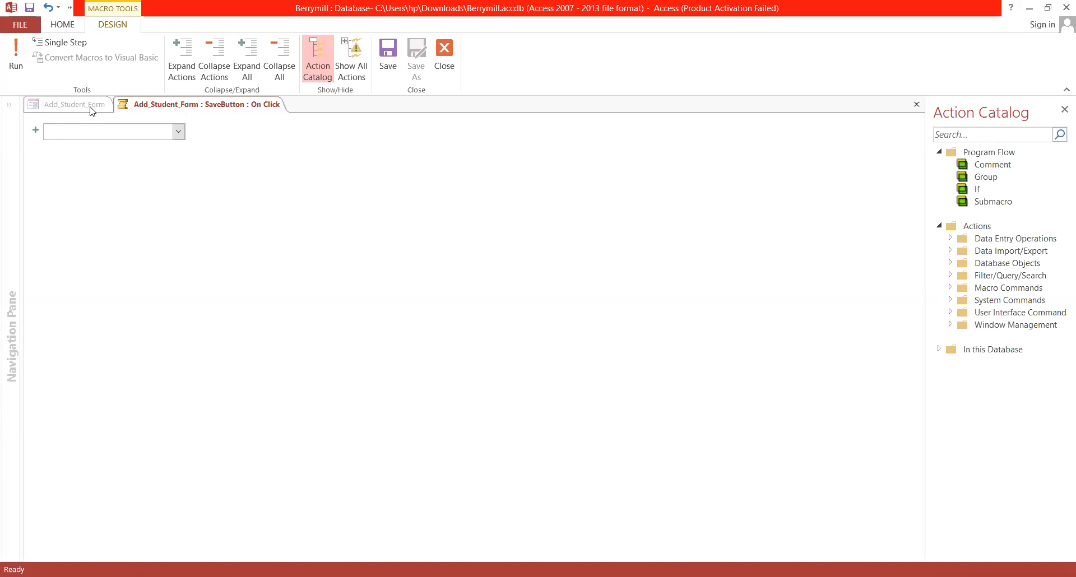
Add an If block with the condition [dirty] to the Save button's macro.
text(If)
key(Return)
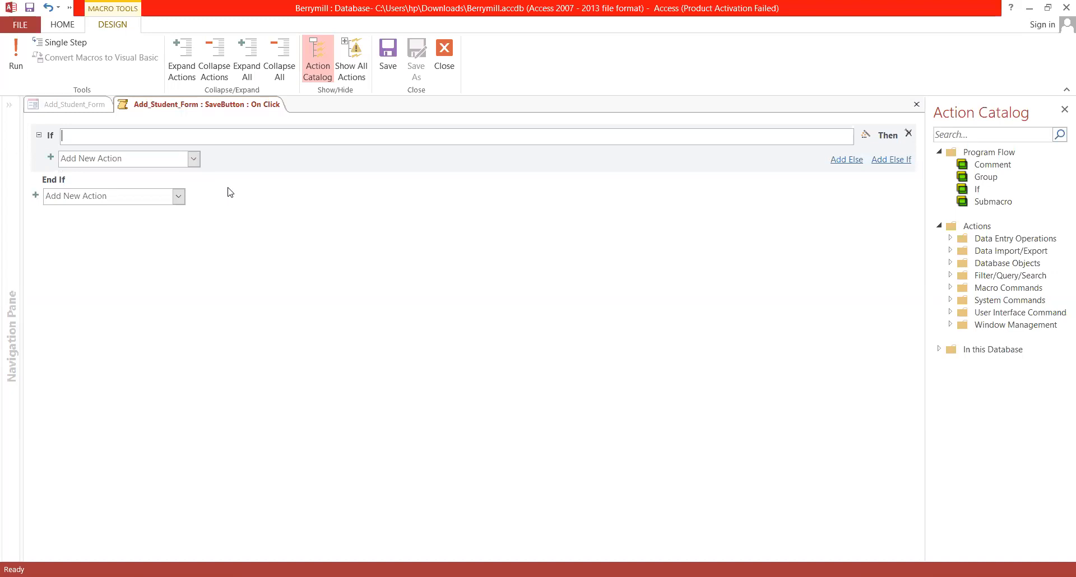
text([])
key(Left)
text(dirty)
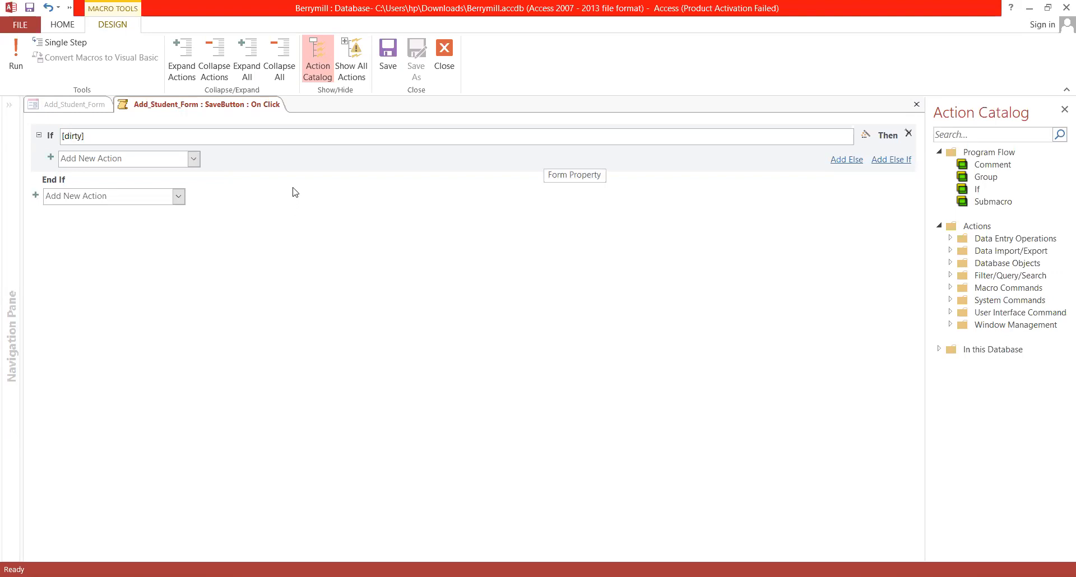
Add a SaveRecord action inside the [dirty] If block.
click(97, 159)
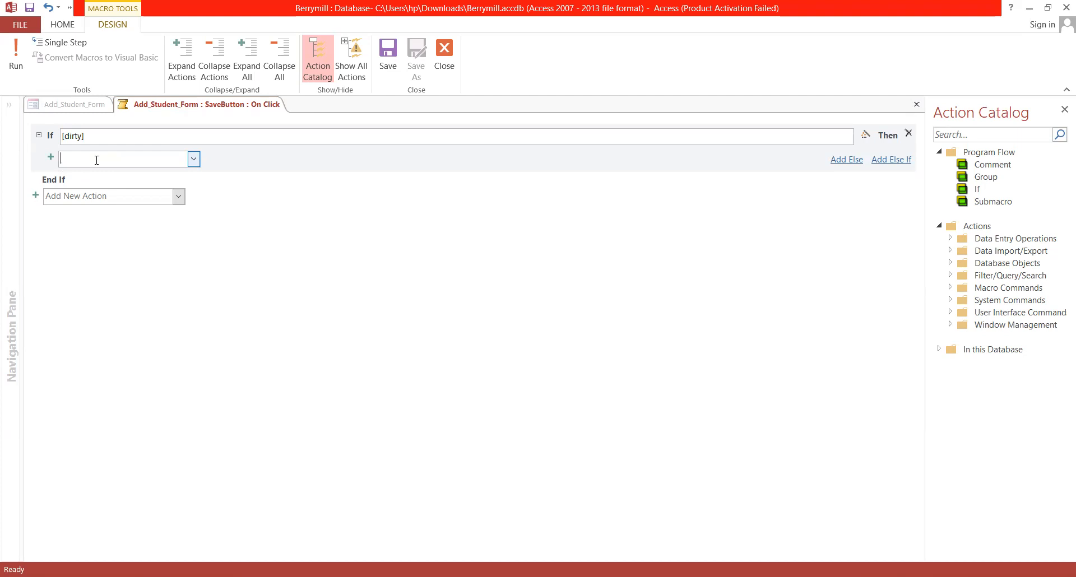
text(Sa)
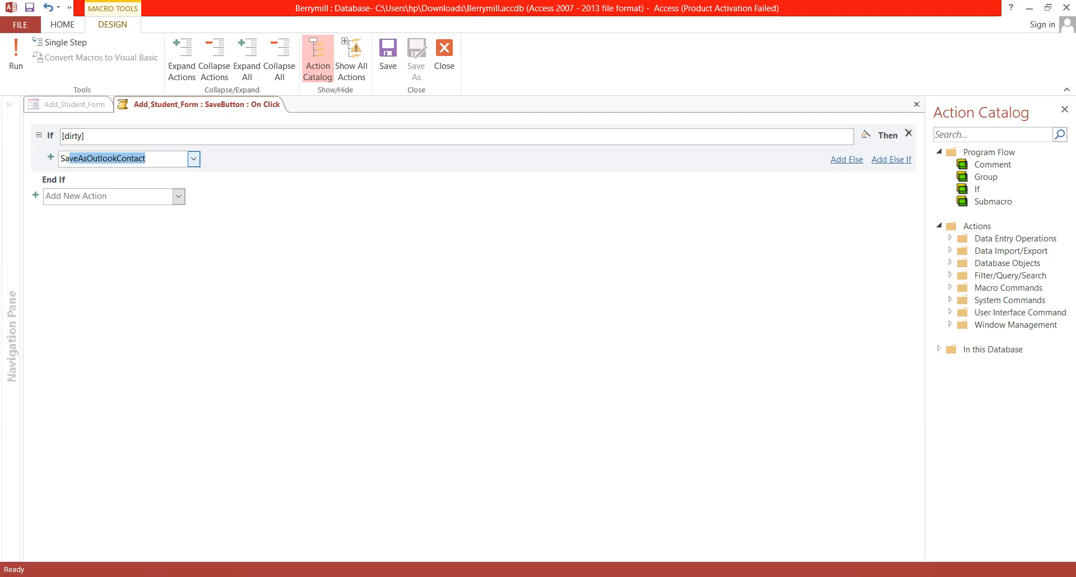
text(veRecord)
key(Return)
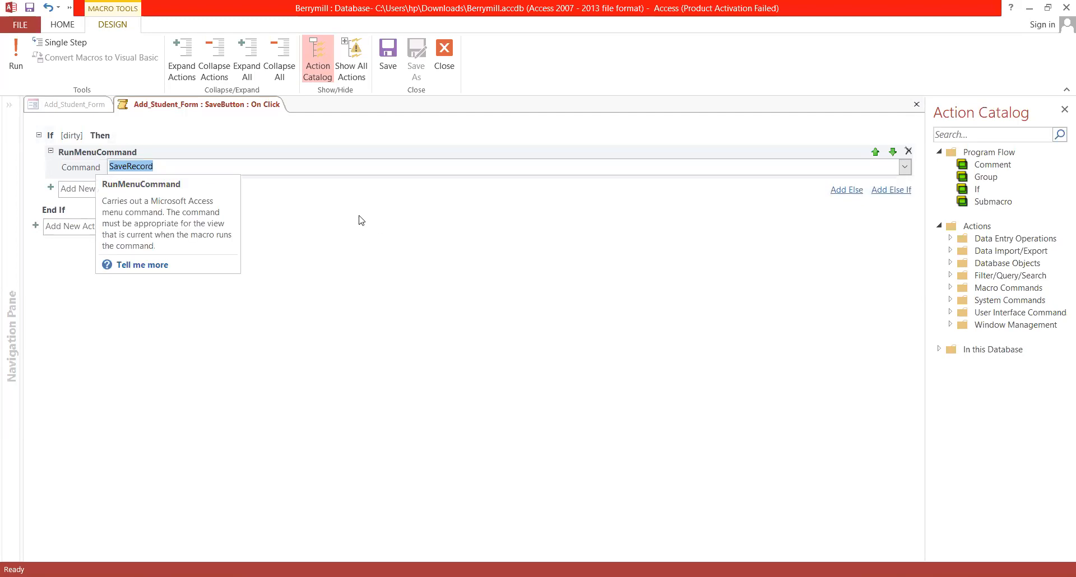
Add a MessageBox action with the message "Your data has been saved" after the SaveRecord command in the [dirty] If block.
click(334, 208)
click(210, 163)
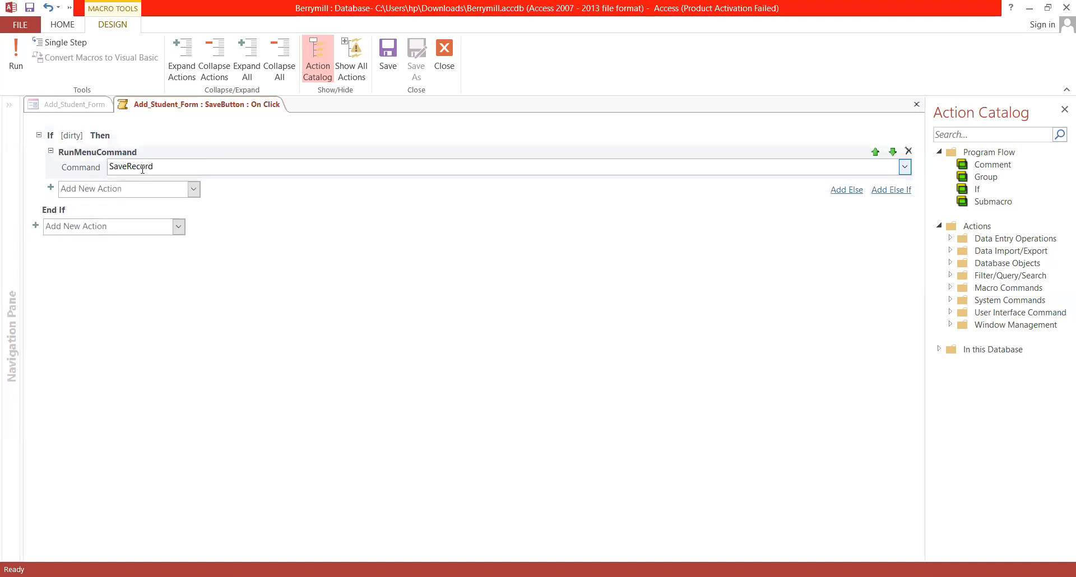
click(106, 189)
text(MessageBox)
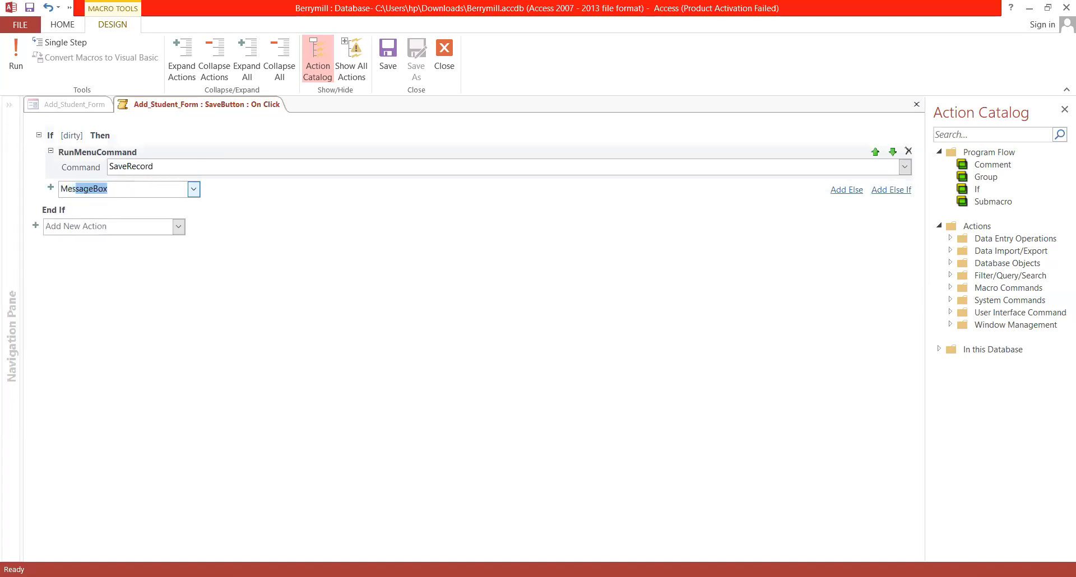
key(Return)
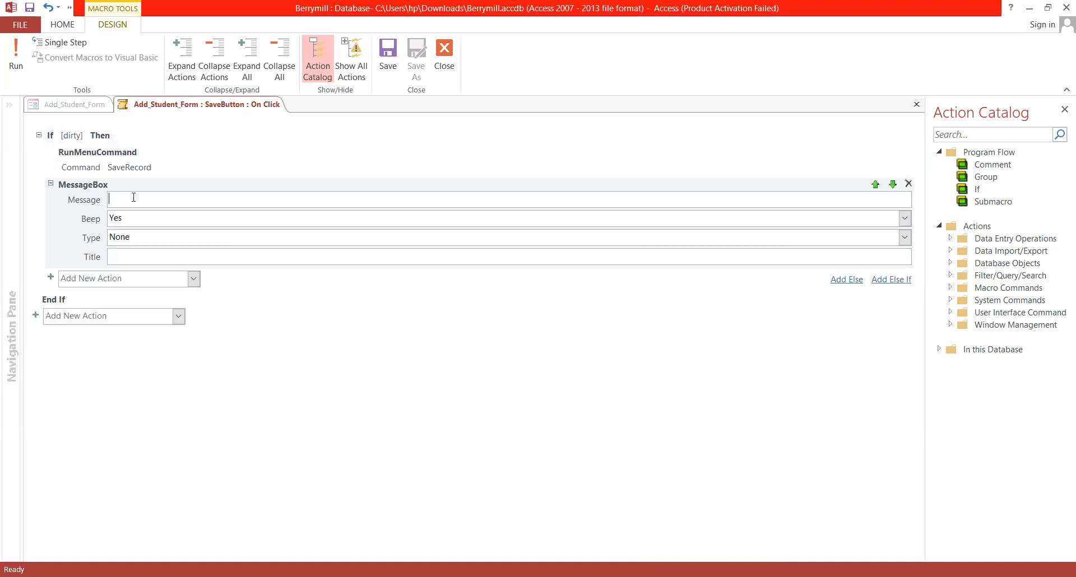
text(Your data has been saved)
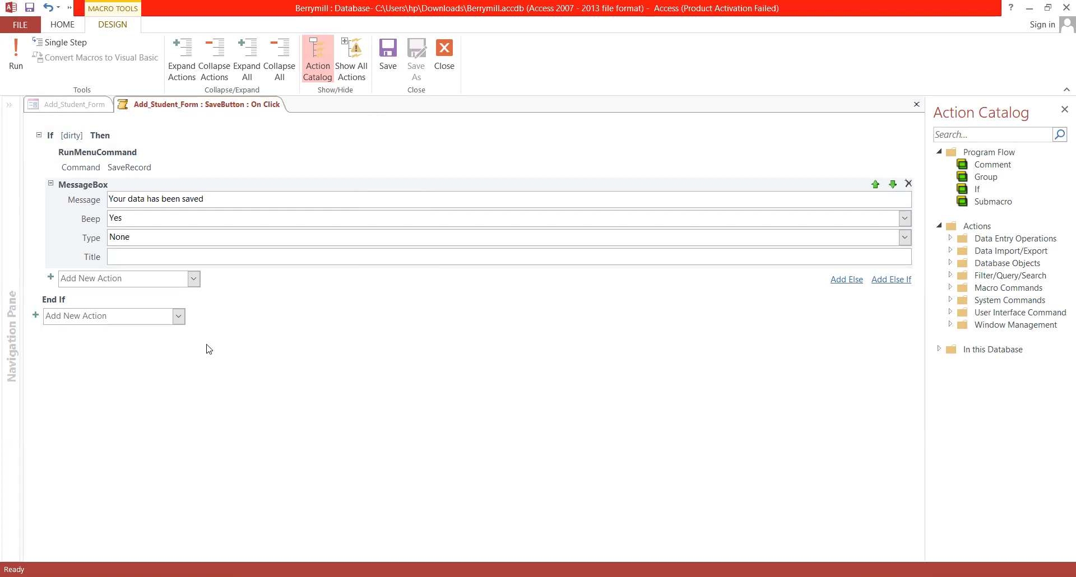
click(191, 278)
text(De)
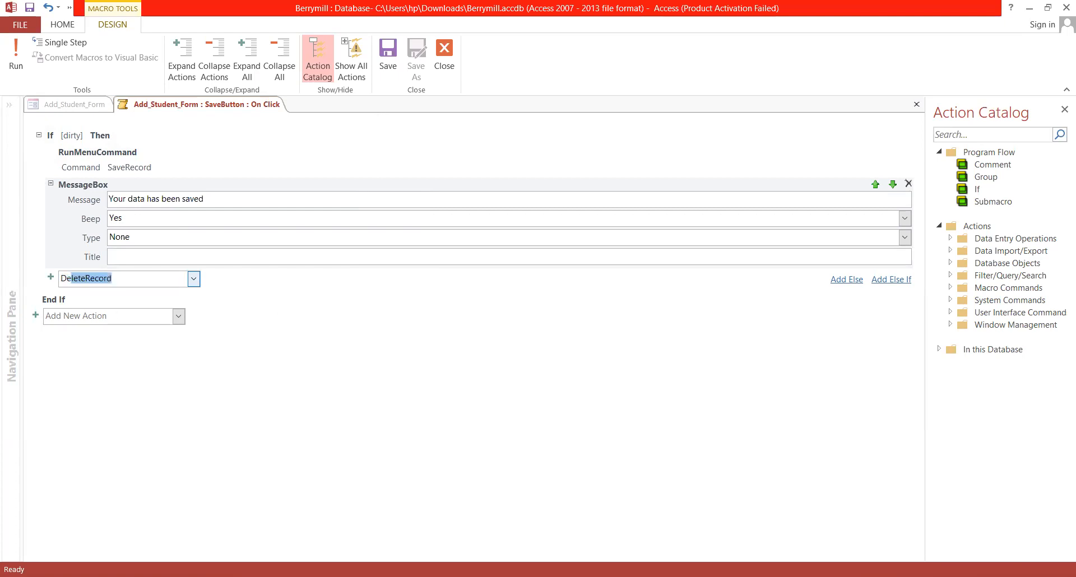
text(leteRecord)
key(shift+Home)
key(BackSpace)
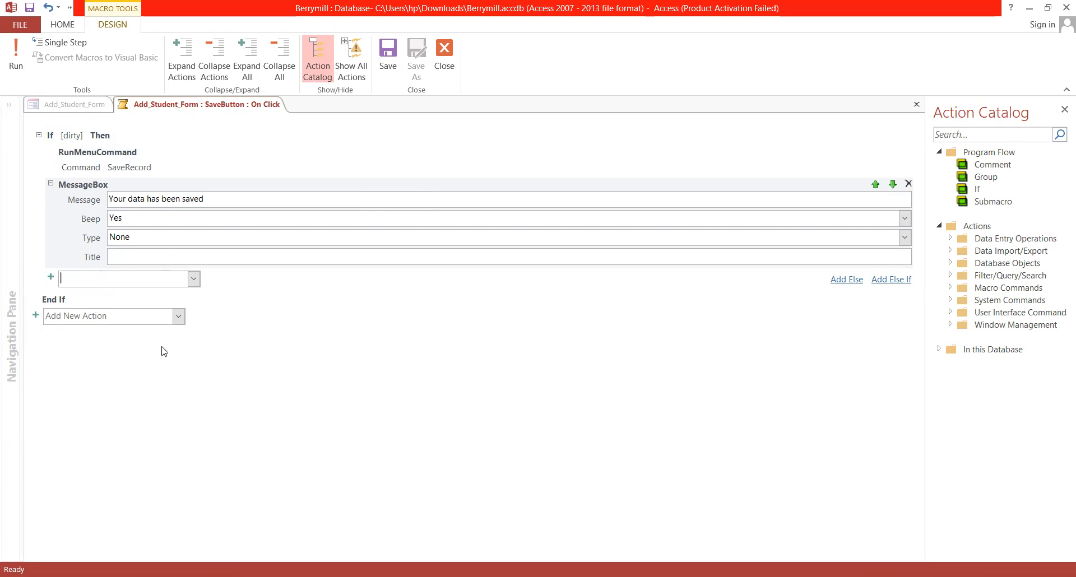
Save and close the Save button's On Click macro.
click(392, 61)
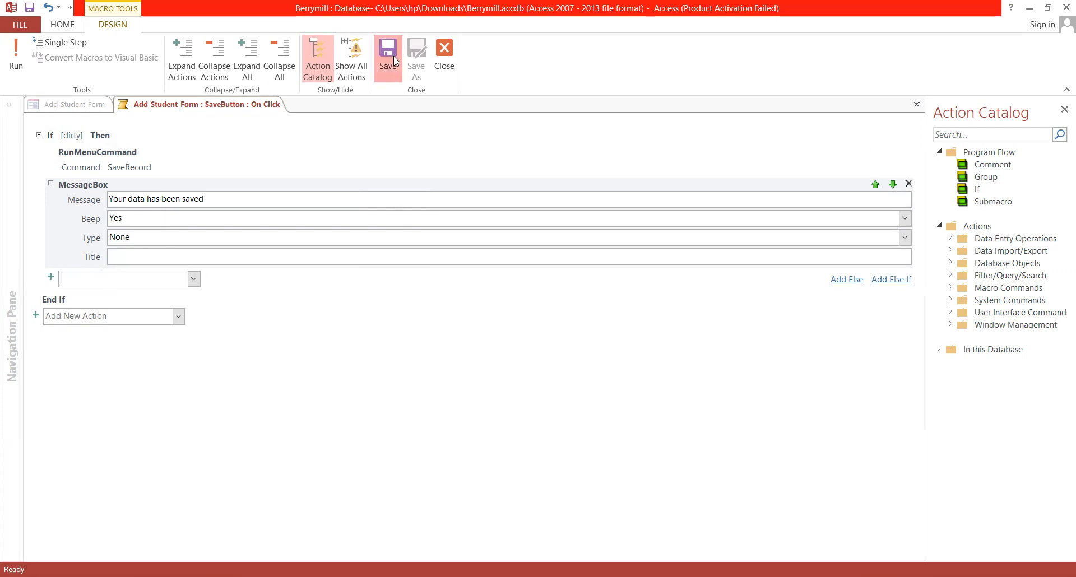
click(443, 60)
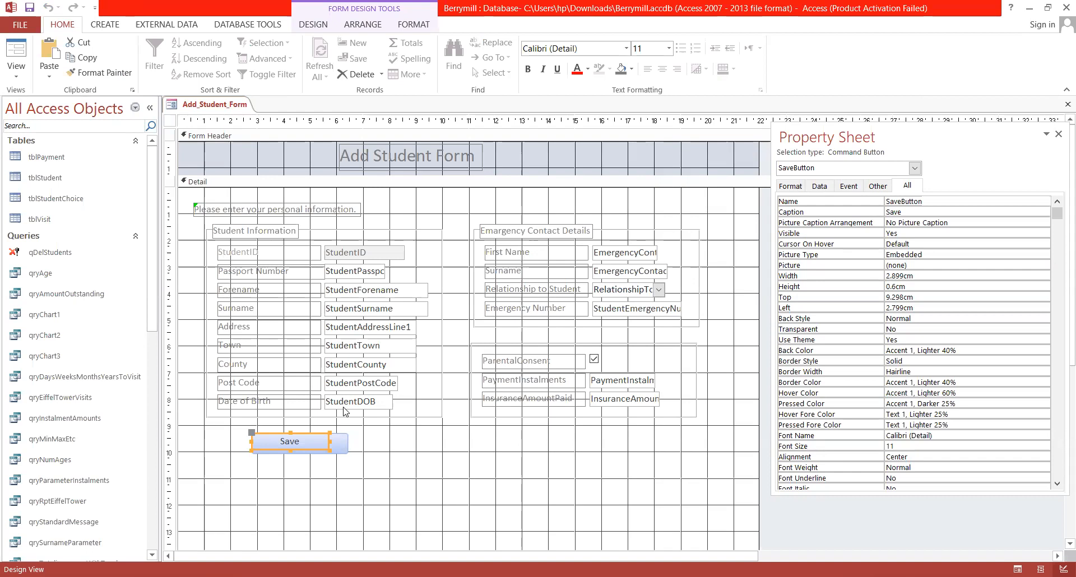
Review the actions in the Save button's macro, close it, and display Add_Student_Form in Form view.
right_click(314, 438)
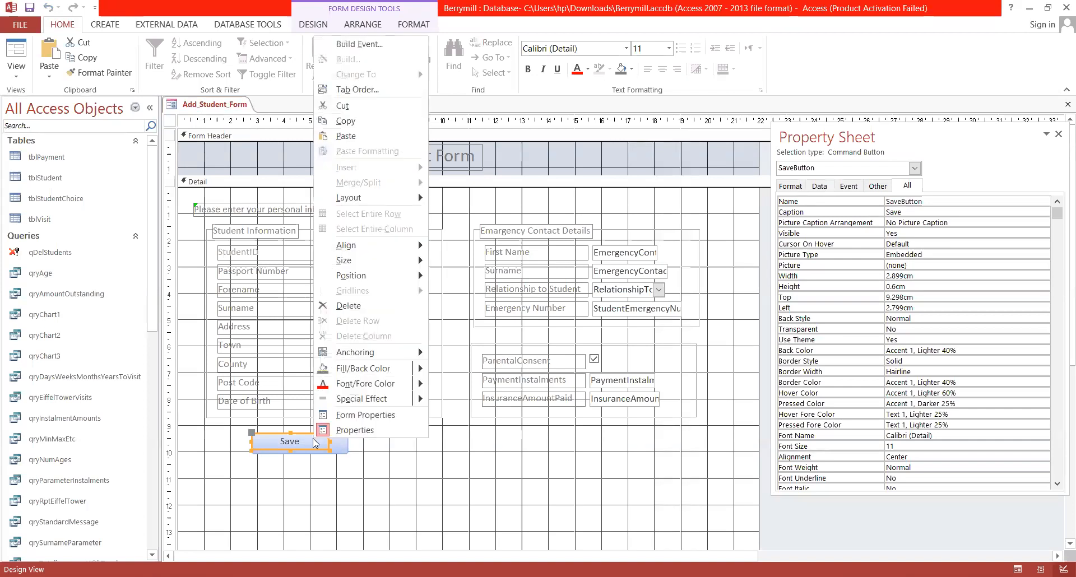
click(385, 53)
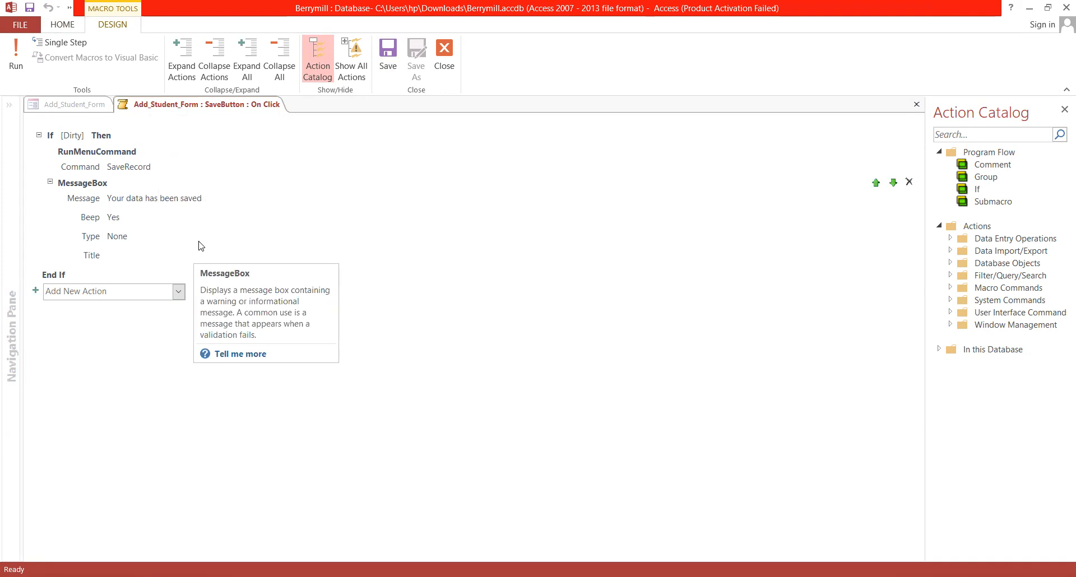
mouse_move(321, 168)
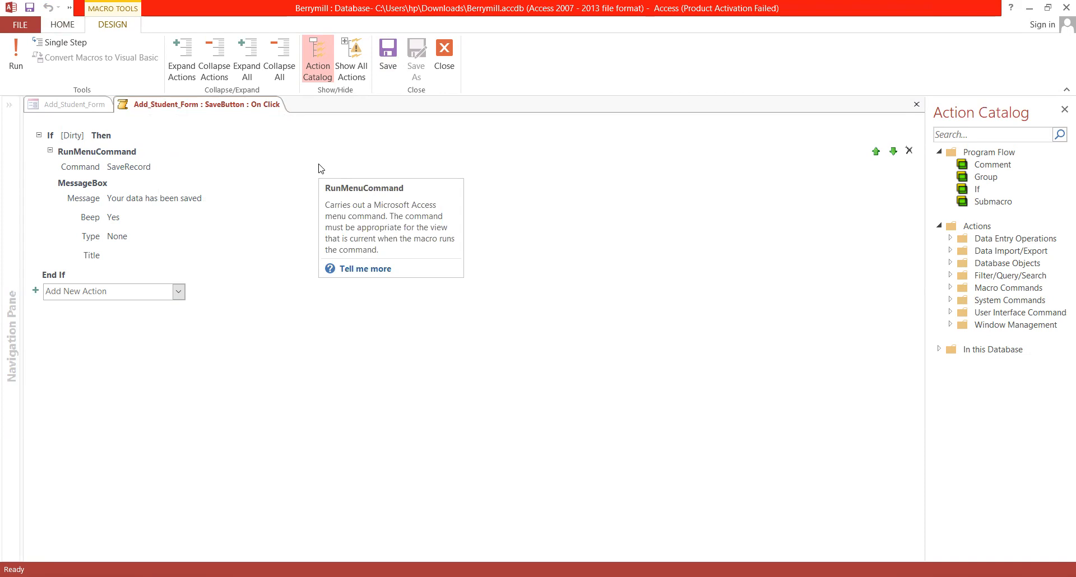
click(449, 67)
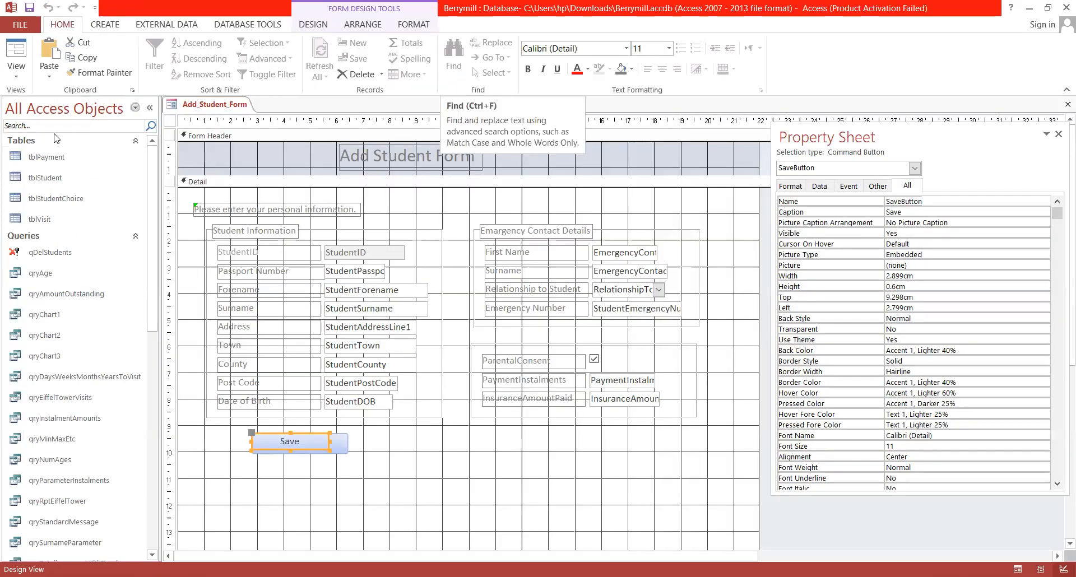
click(16, 53)
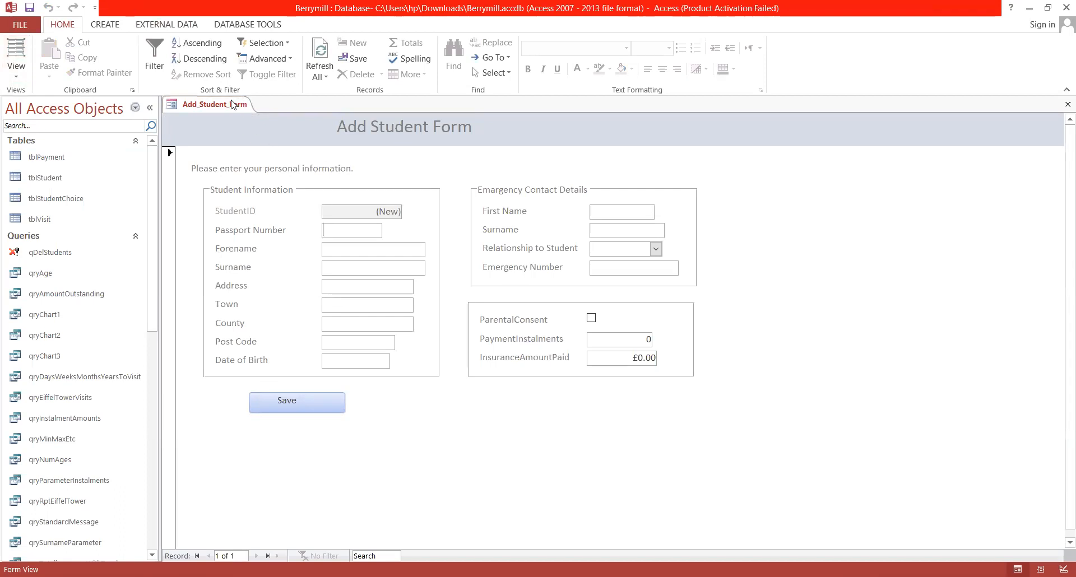
Create a blank form and switch it to Design view.
click(124, 28)
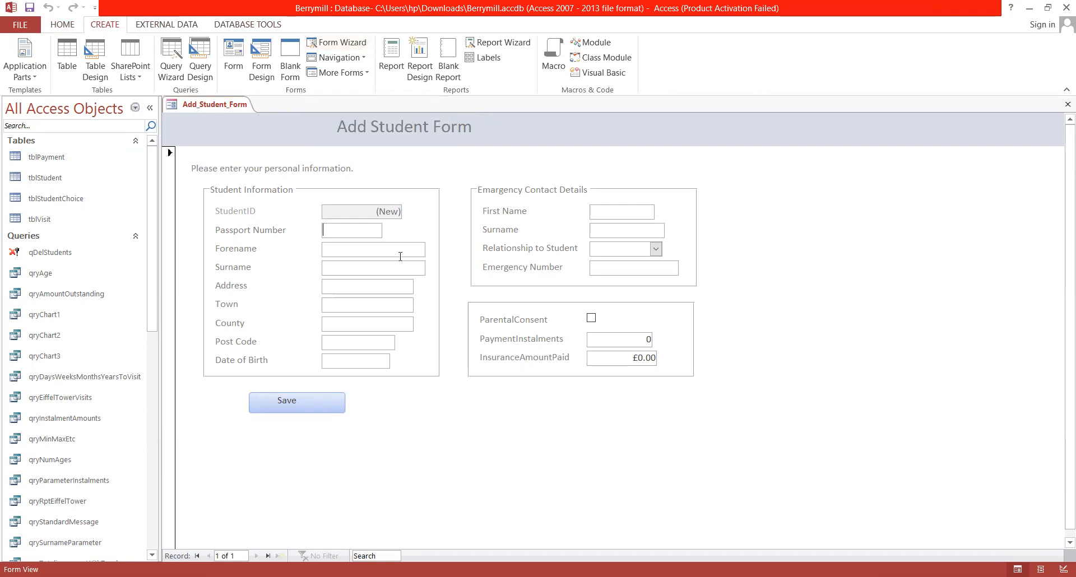
click(284, 70)
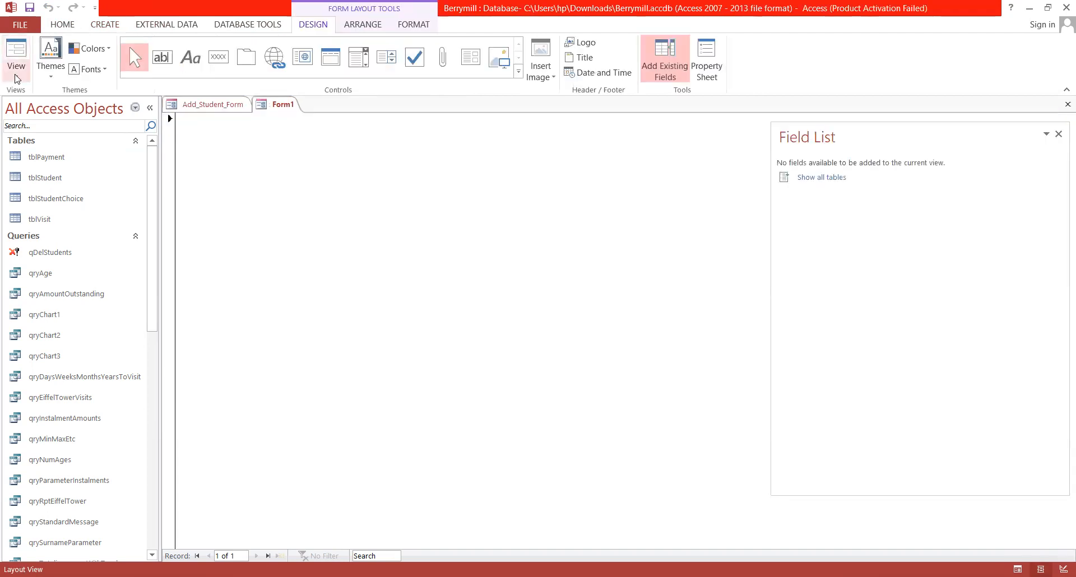
click(16, 79)
click(50, 163)
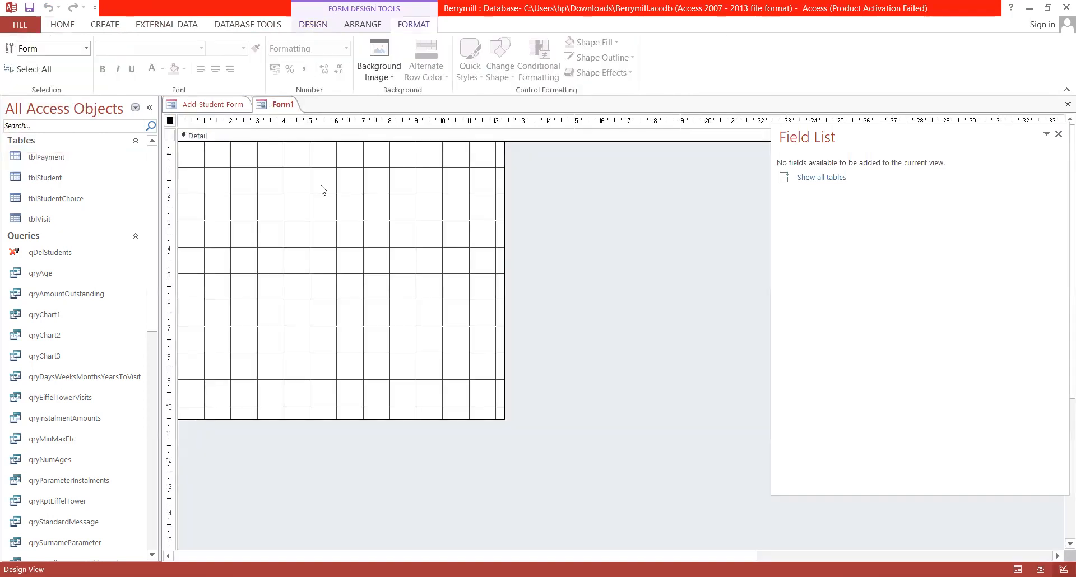
Draw a command button about 4.6 cm wide and 1 cm high on the blank form, dismissing the Command Button Wizard.
click(311, 22)
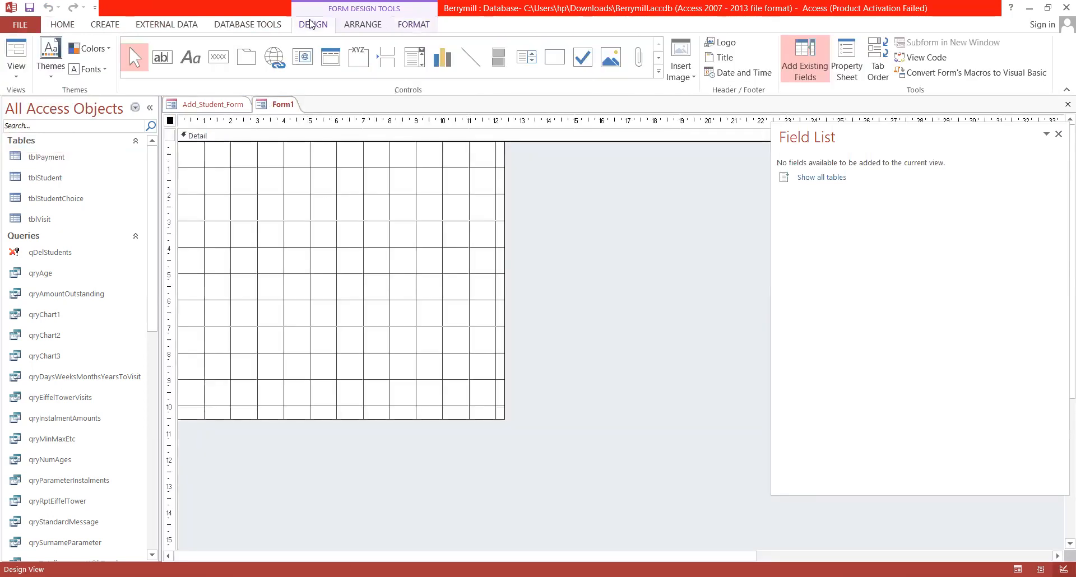
click(218, 68)
drag(255, 189, 377, 214)
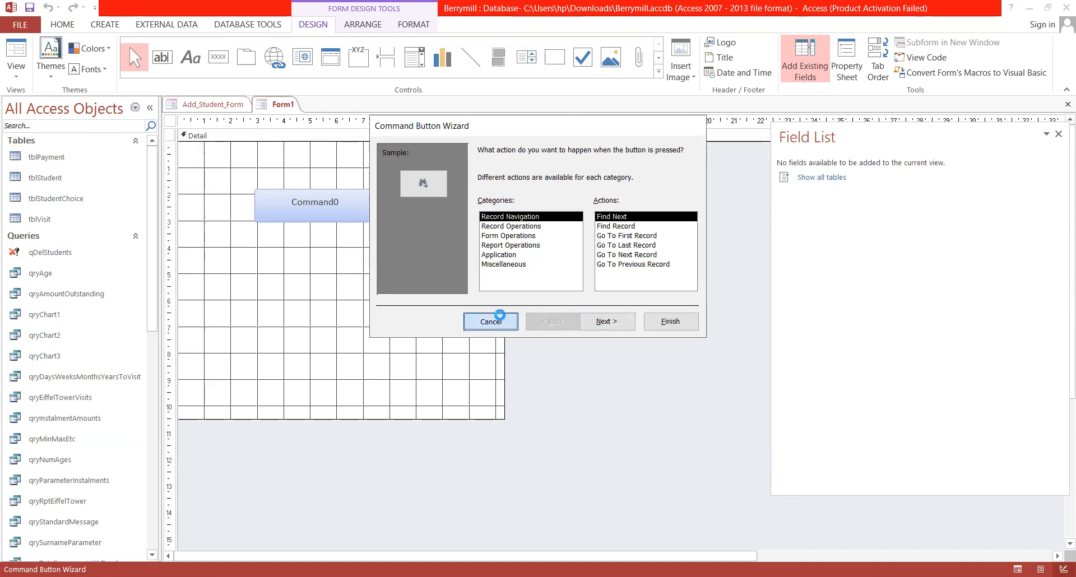
click(501, 321)
Build a macro for the new button with an OpenForm action that opens Add_Student_Form.
right_click(305, 207)
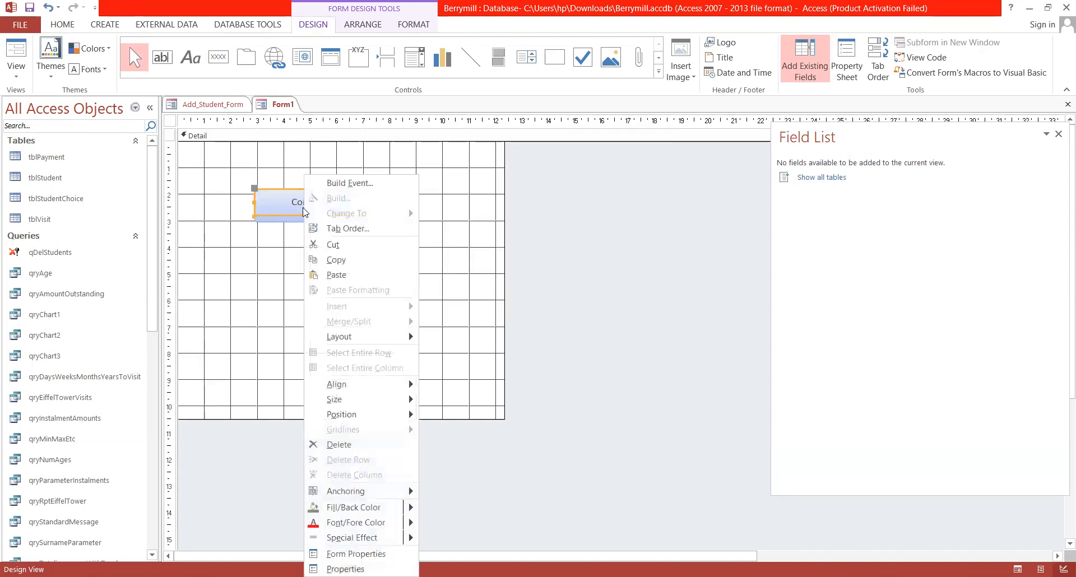
click(349, 183)
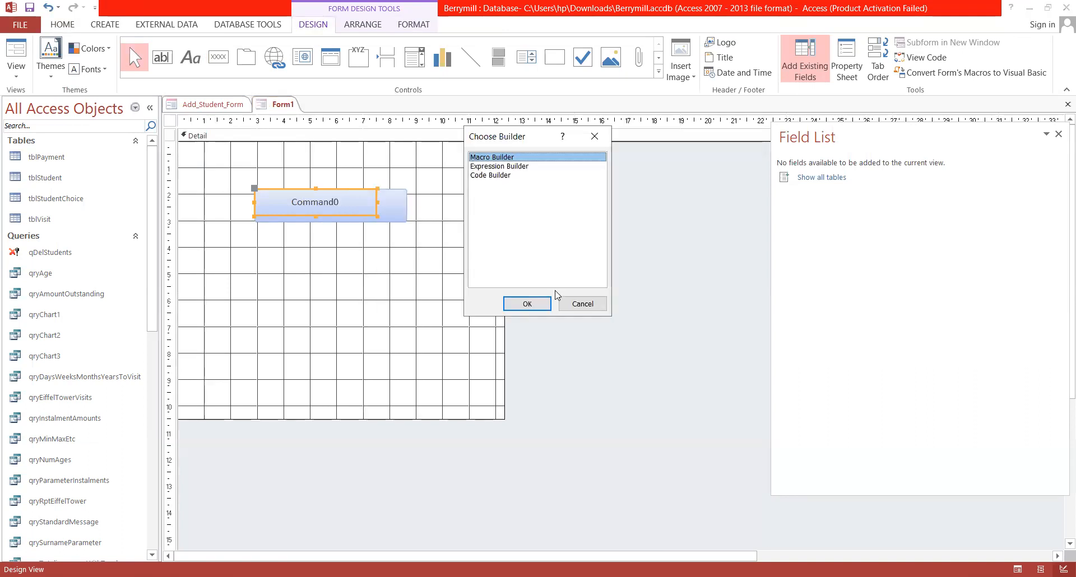
click(527, 304)
text(Openn)
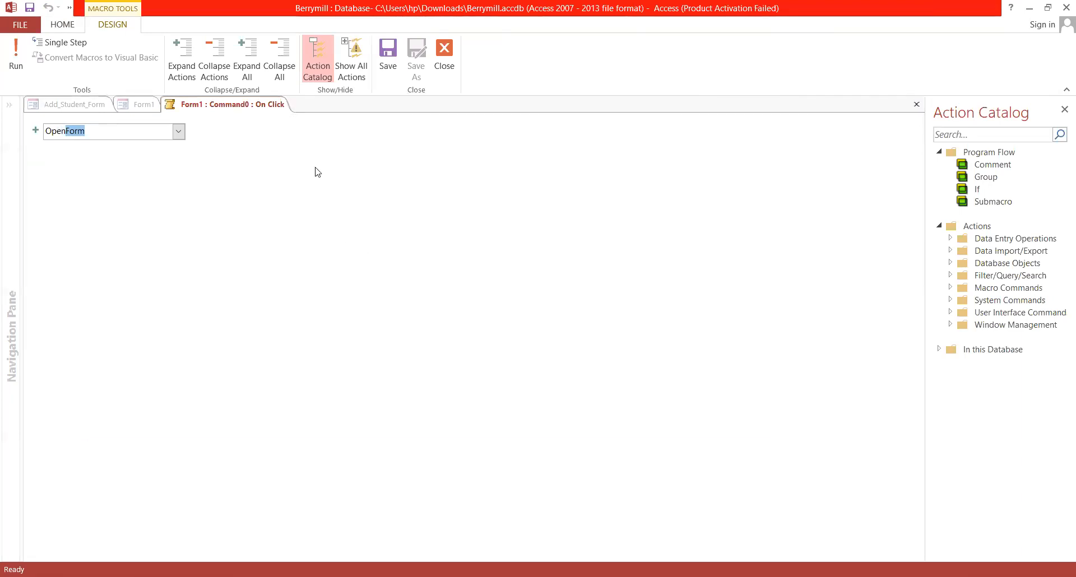
key(Return)
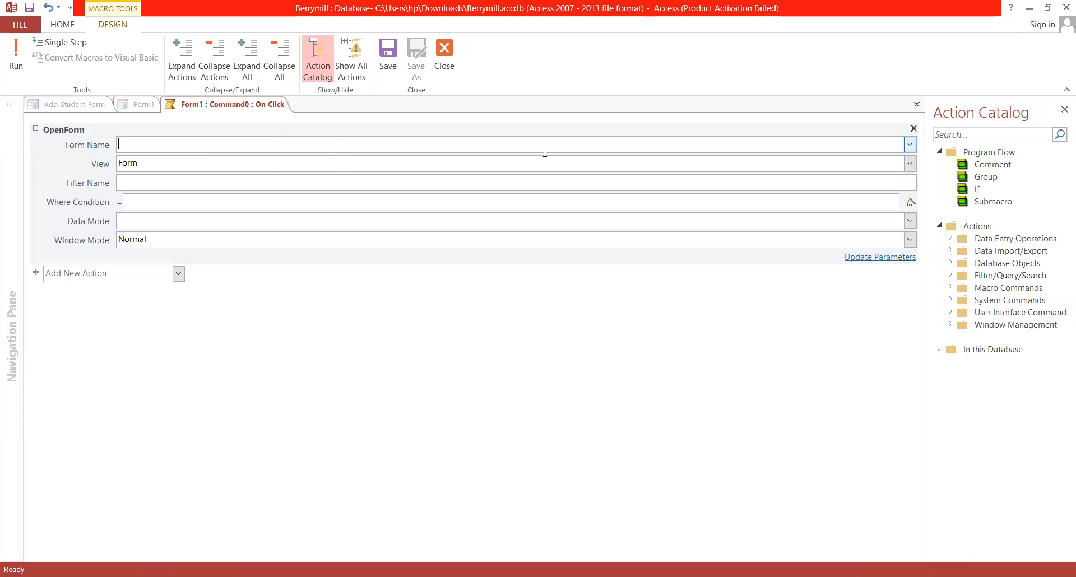
click(909, 146)
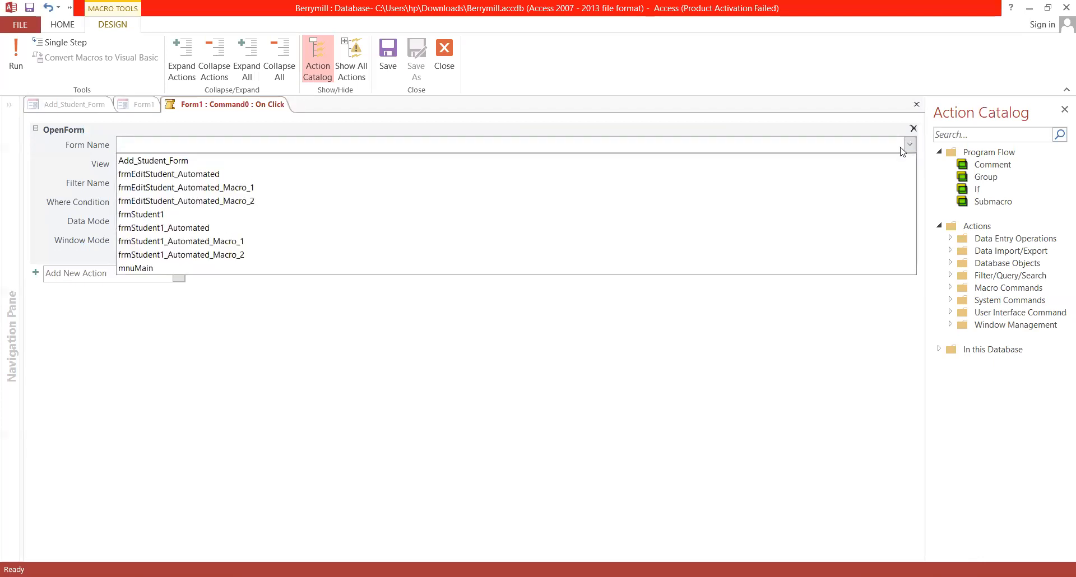
click(413, 163)
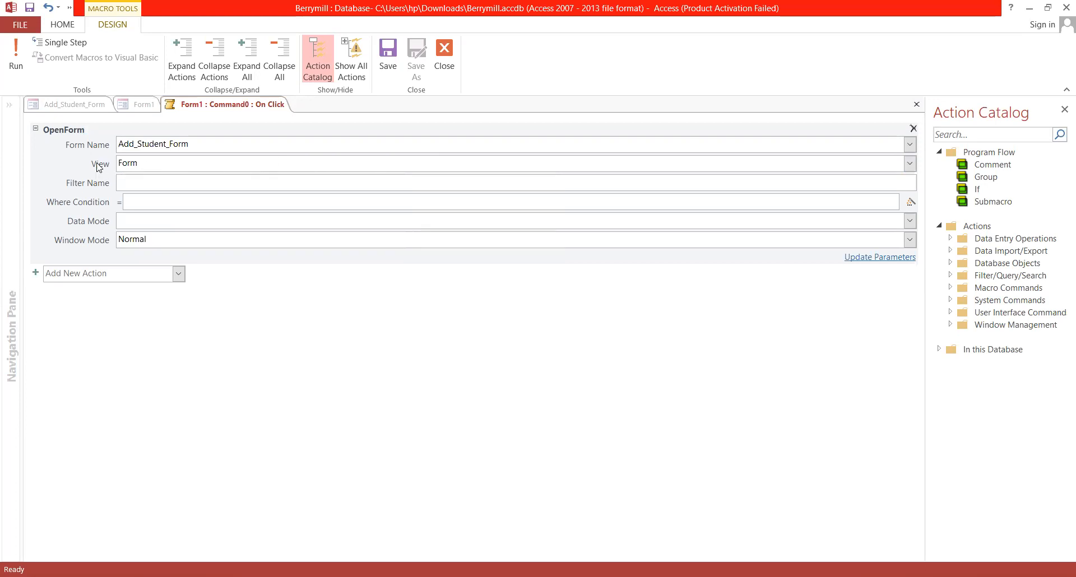
Set the OpenForm action's View to Print Preview.
click(910, 164)
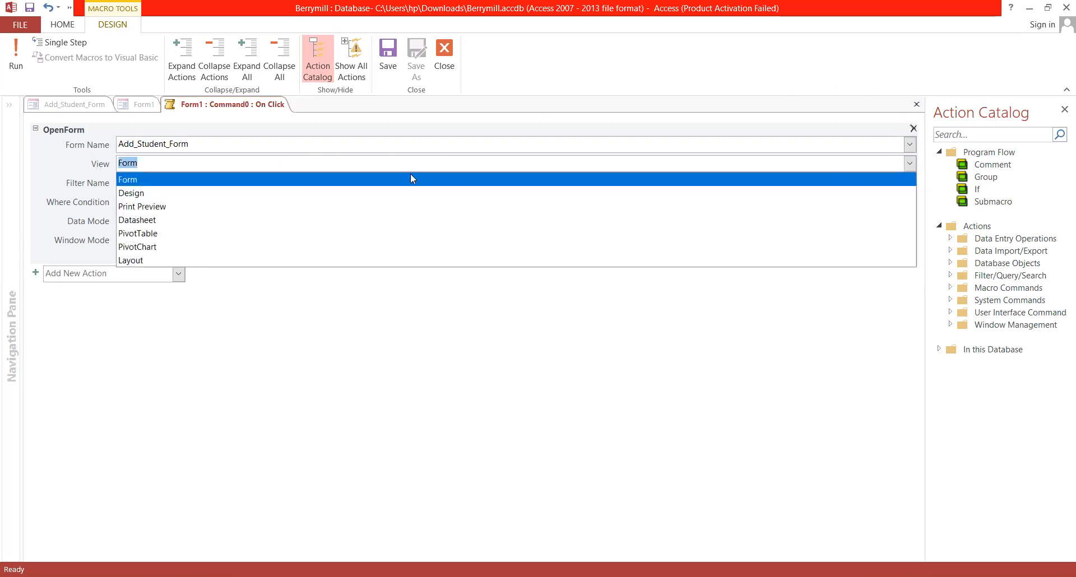
click(248, 208)
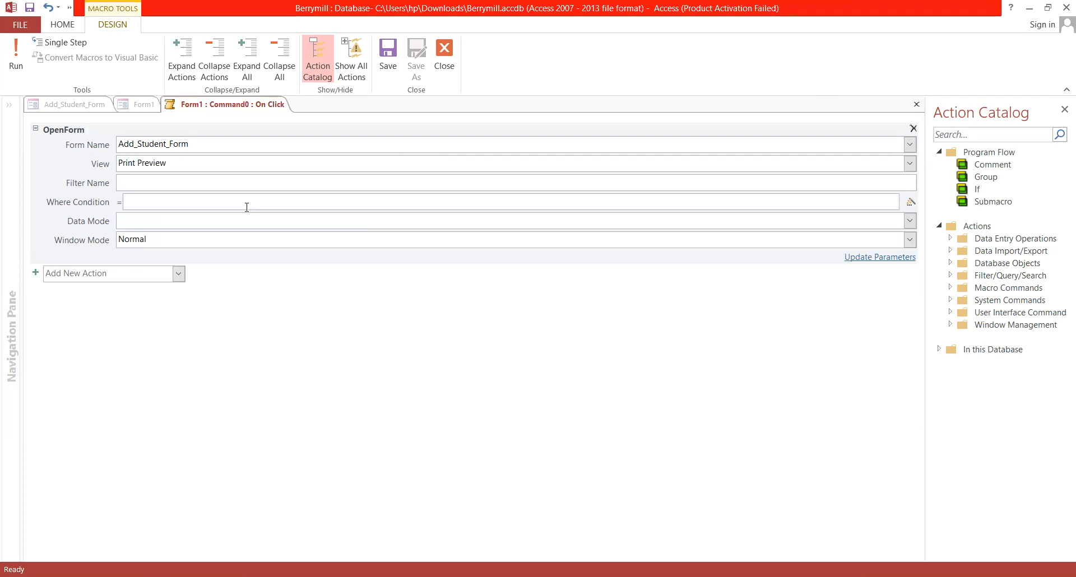
click(199, 354)
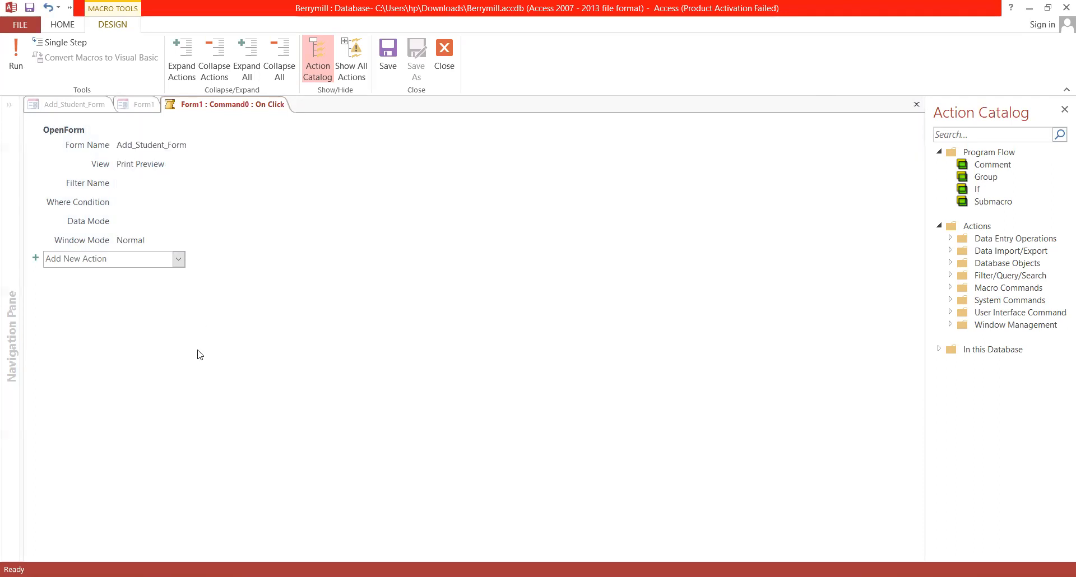
click(140, 202)
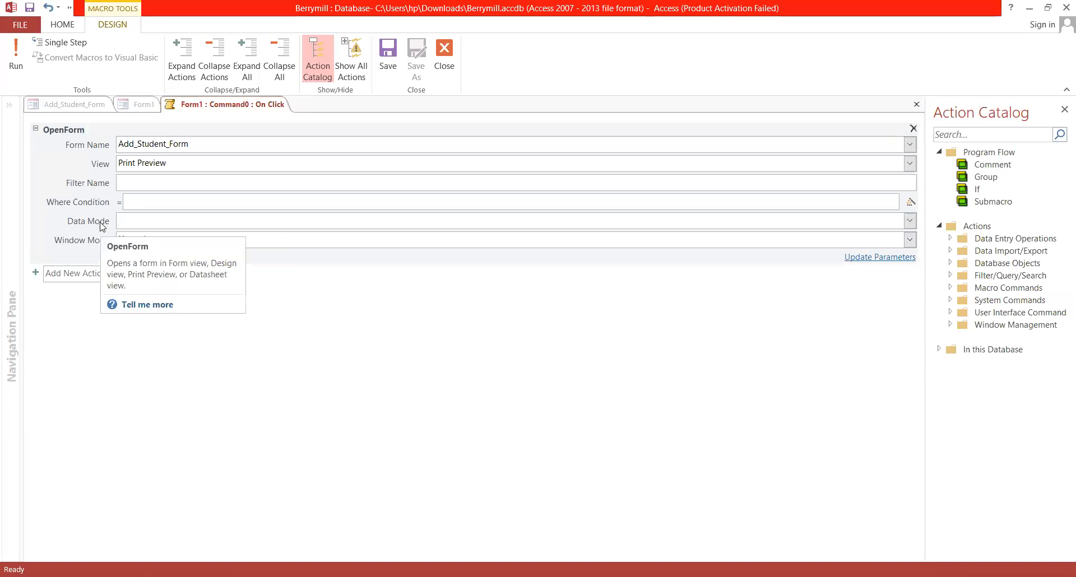
click(301, 427)
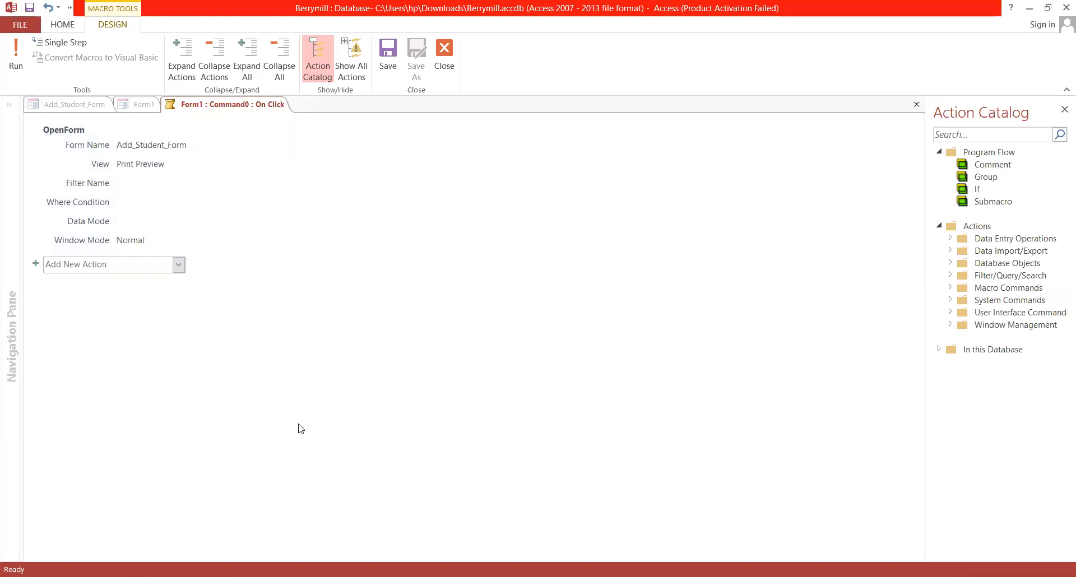
Add an OpenTable action to the button's macro for tblStudent, with its View set to Datasheet.
click(124, 261)
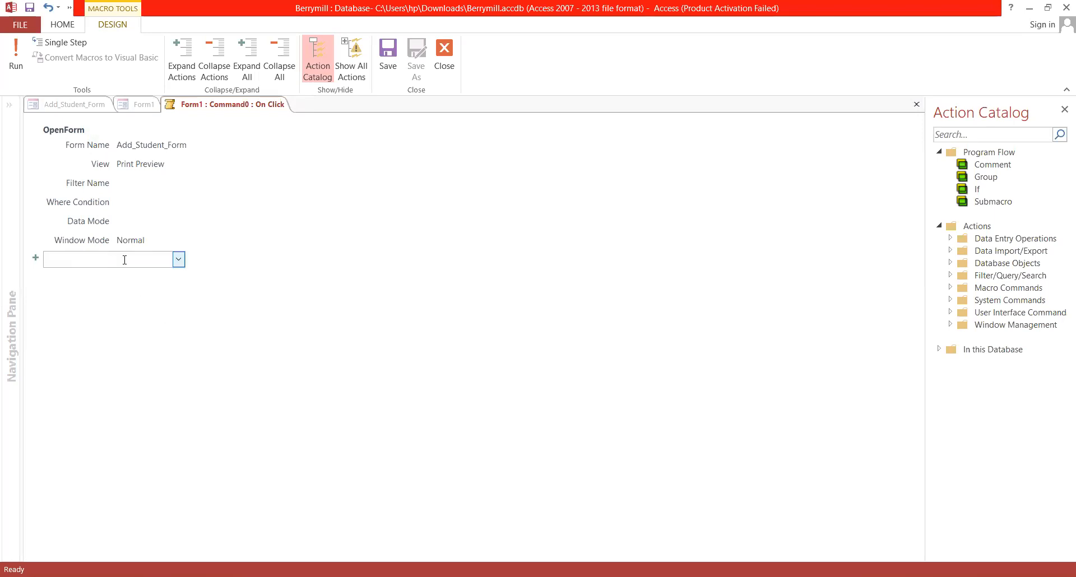
text(Open)
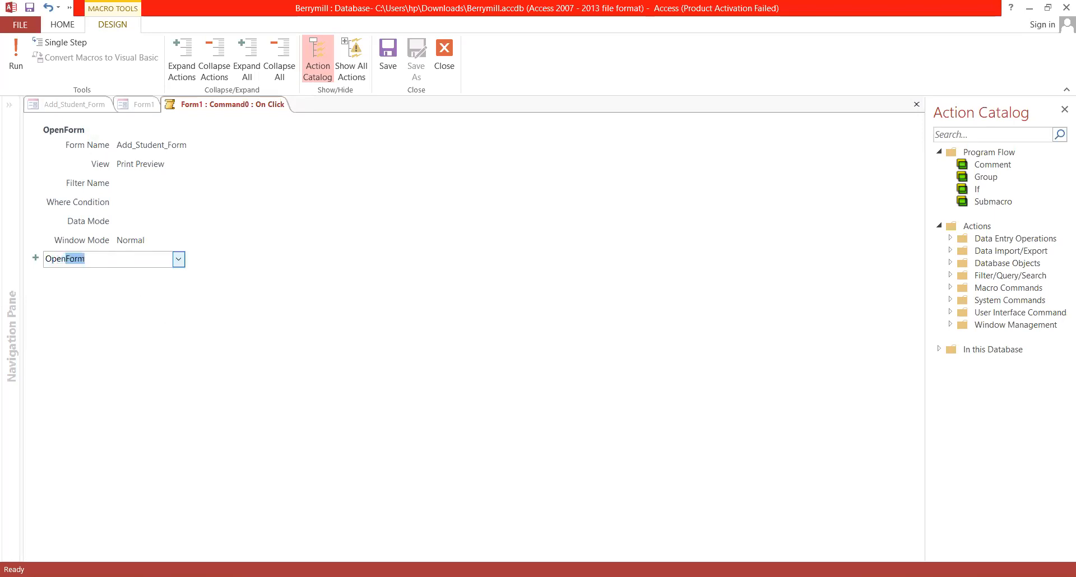
text(Table)
key(Return)
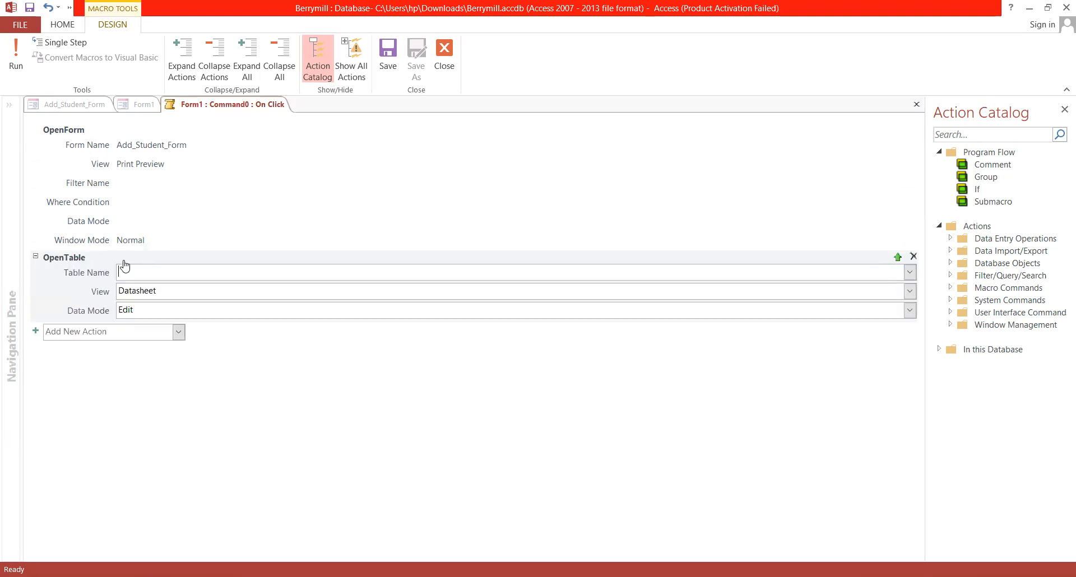
click(909, 271)
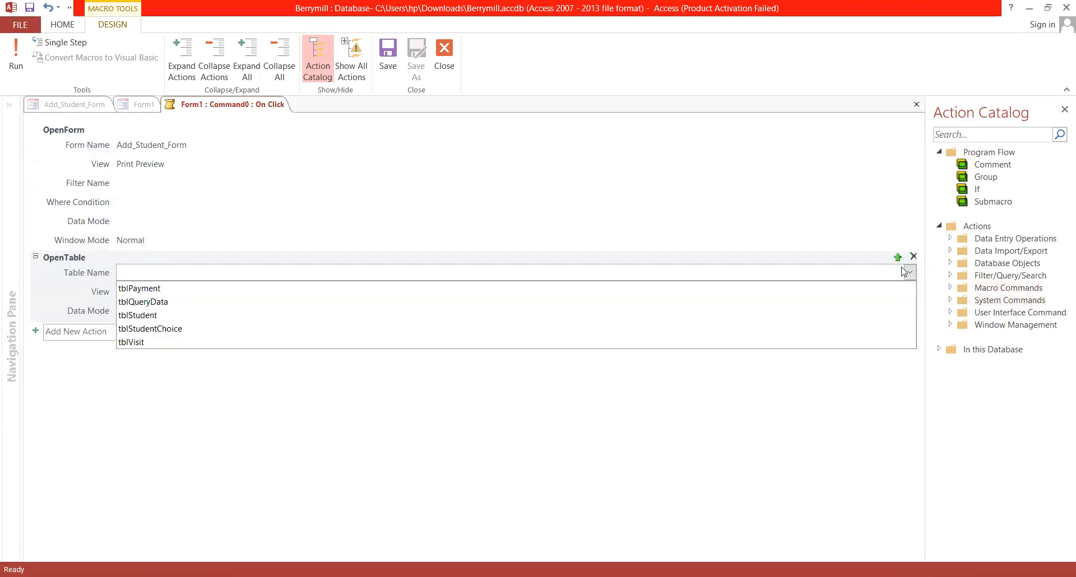
click(747, 319)
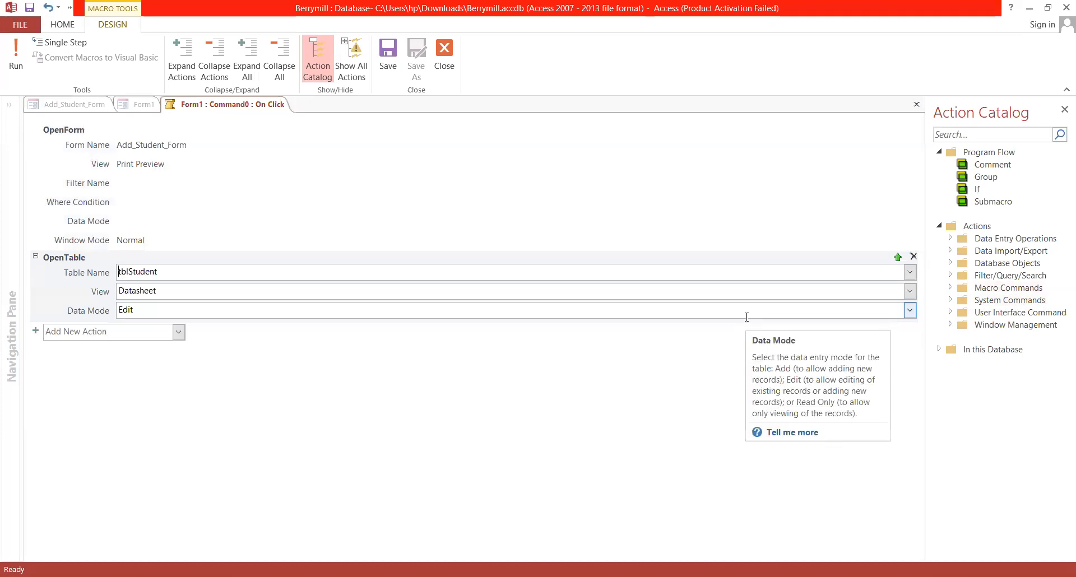
click(908, 295)
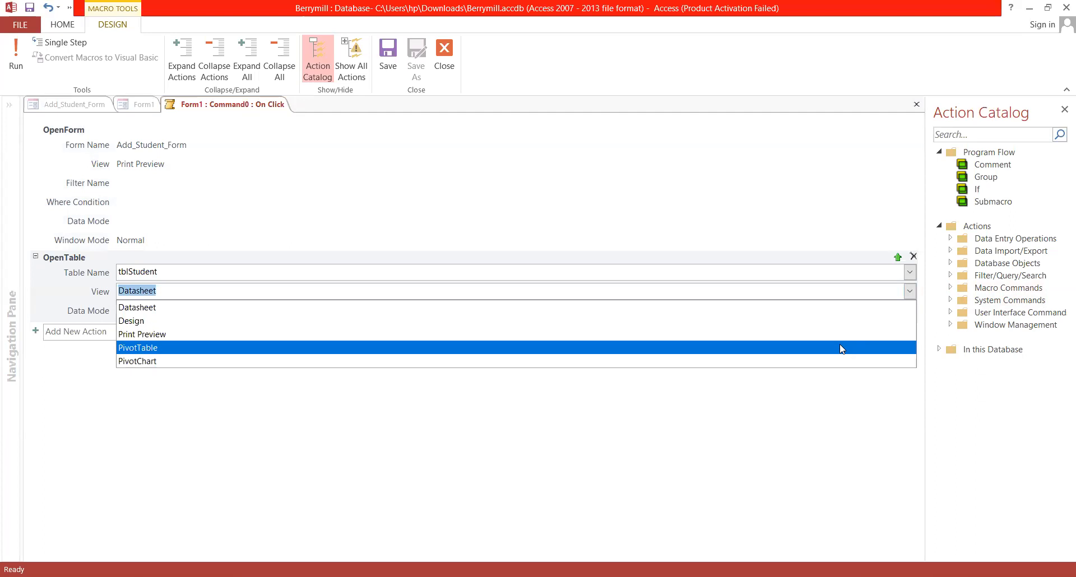
click(777, 306)
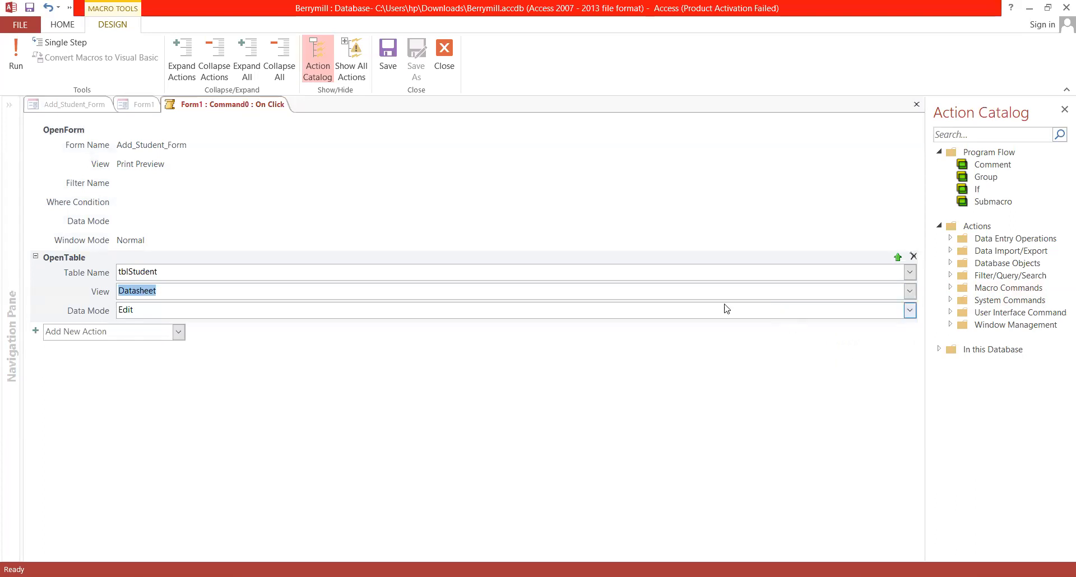
Set the OpenTable action's Data Mode to Read Only.
click(909, 311)
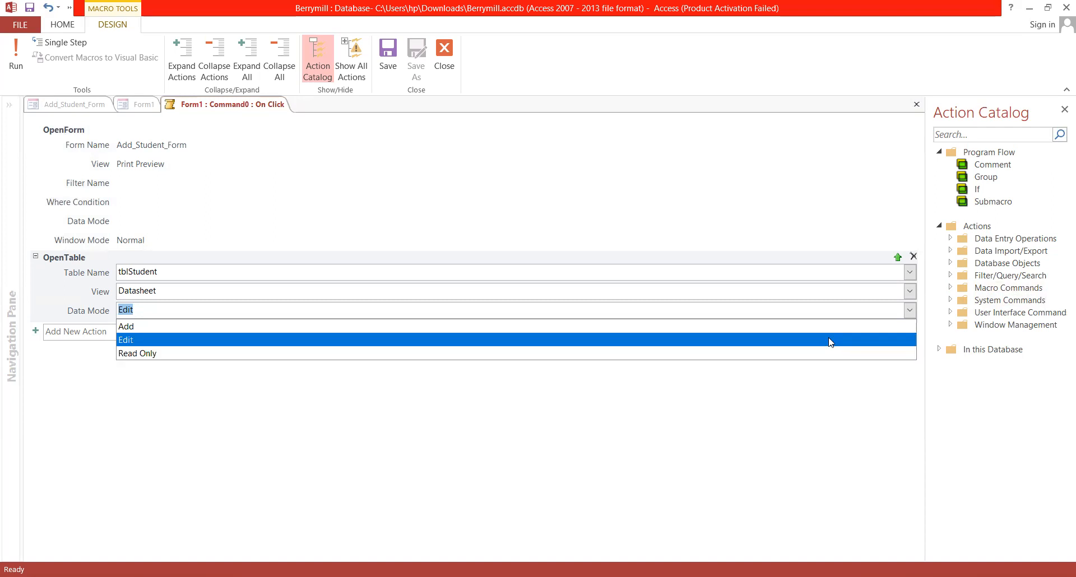
click(809, 365)
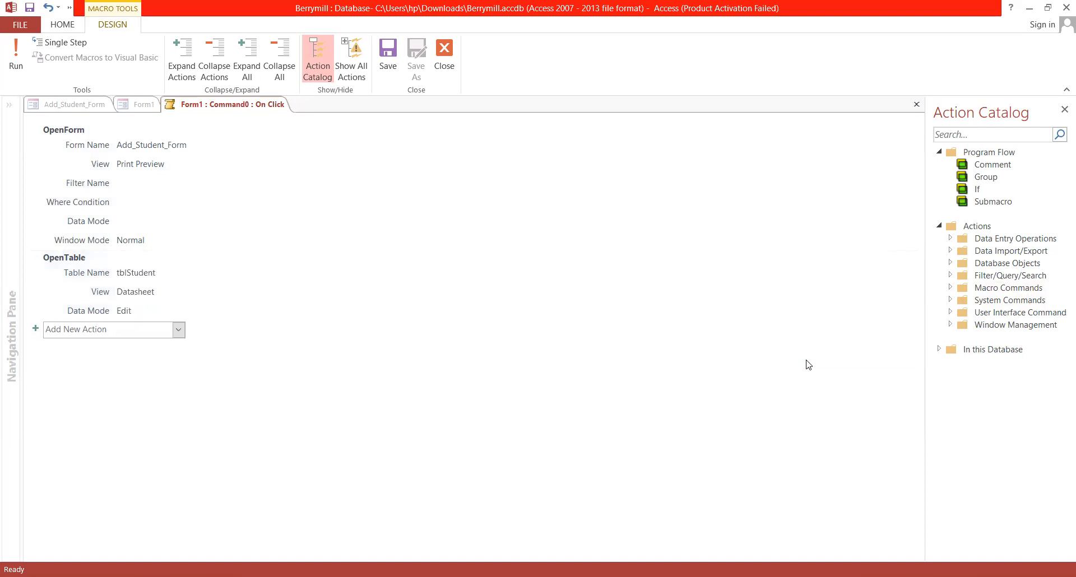
click(847, 322)
click(910, 310)
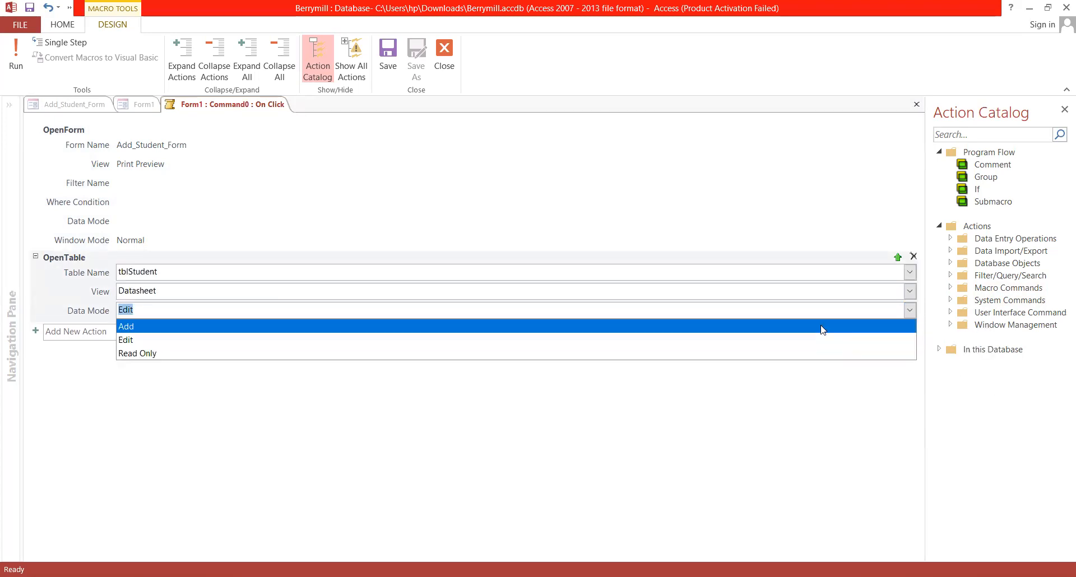
click(709, 355)
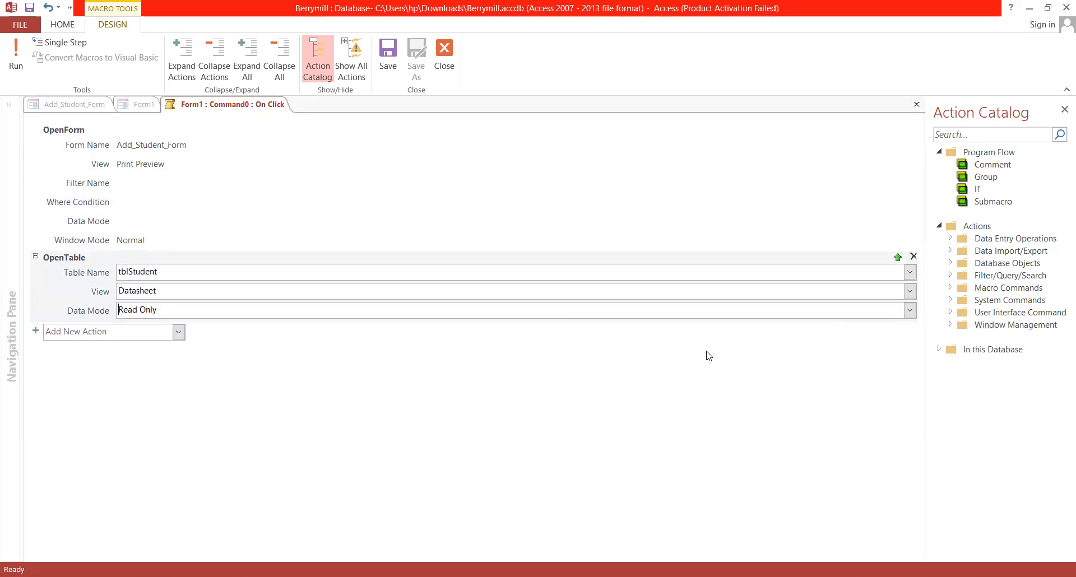
Add an OpenReport action to the macro that opens the rptChart1 report.
click(69, 336)
text(OpenReport)
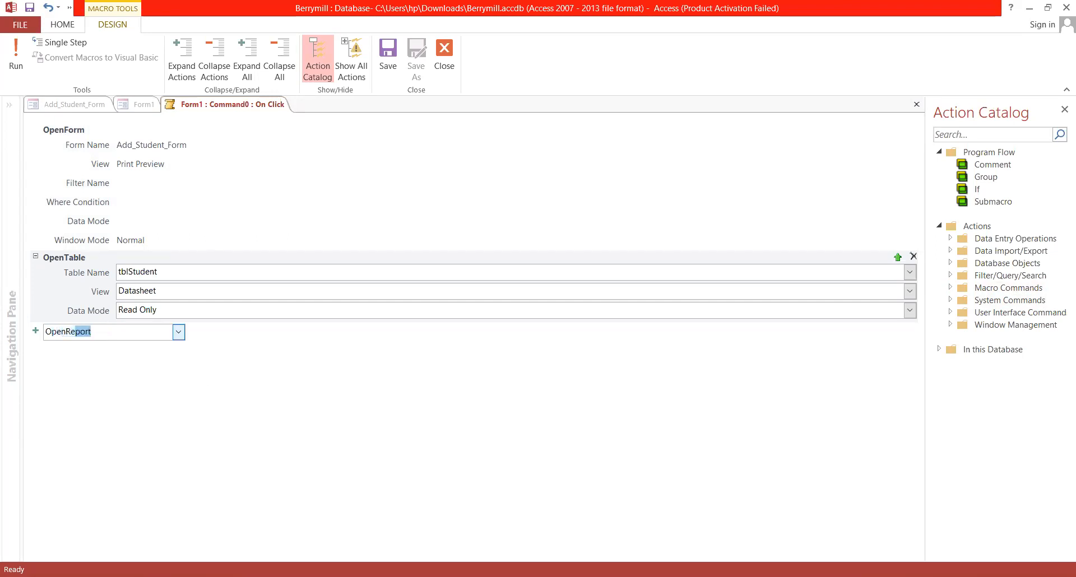
key(Return)
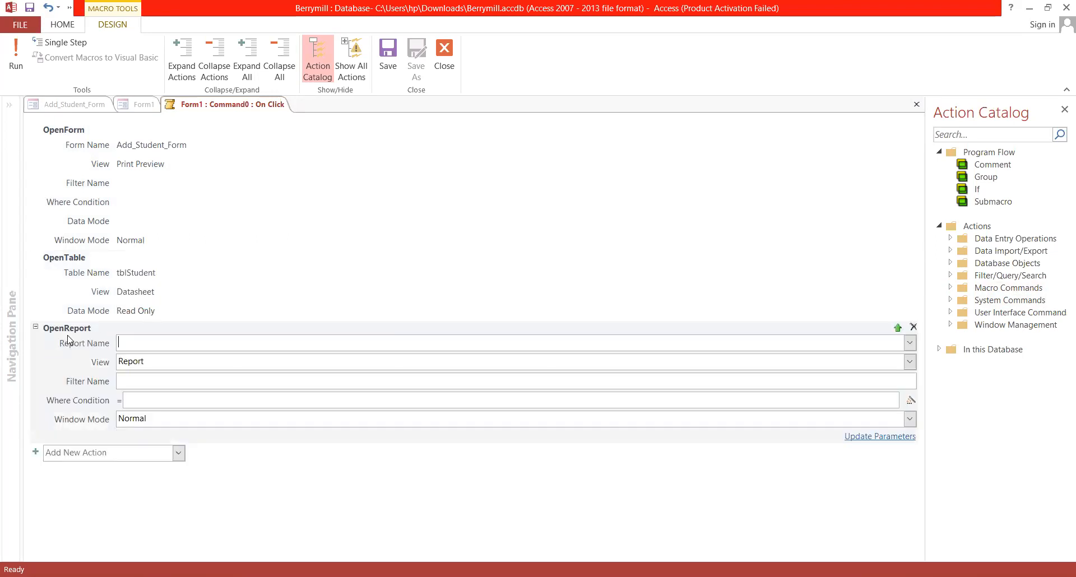
click(909, 343)
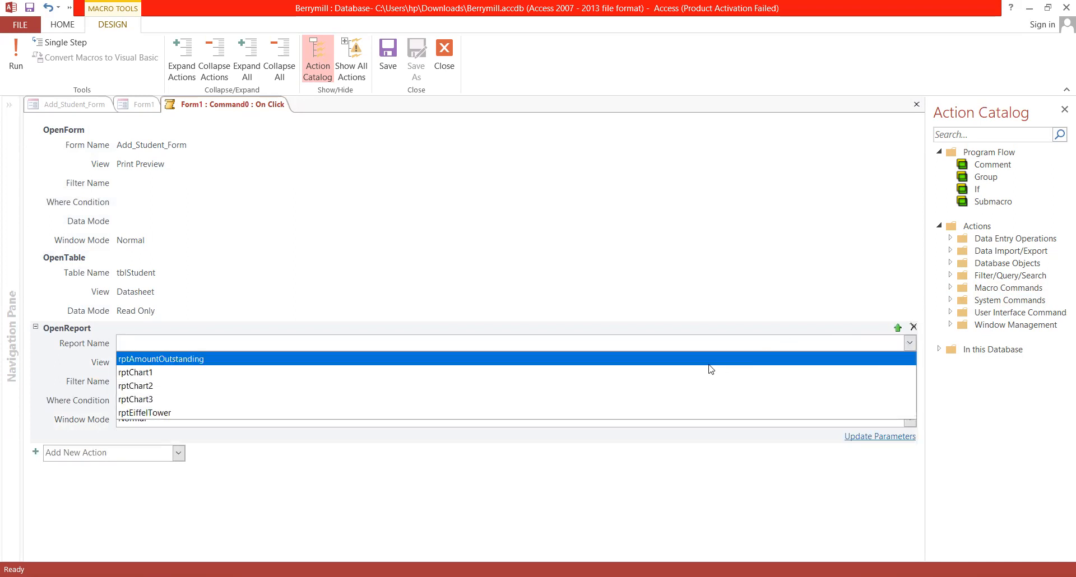
click(710, 363)
click(910, 343)
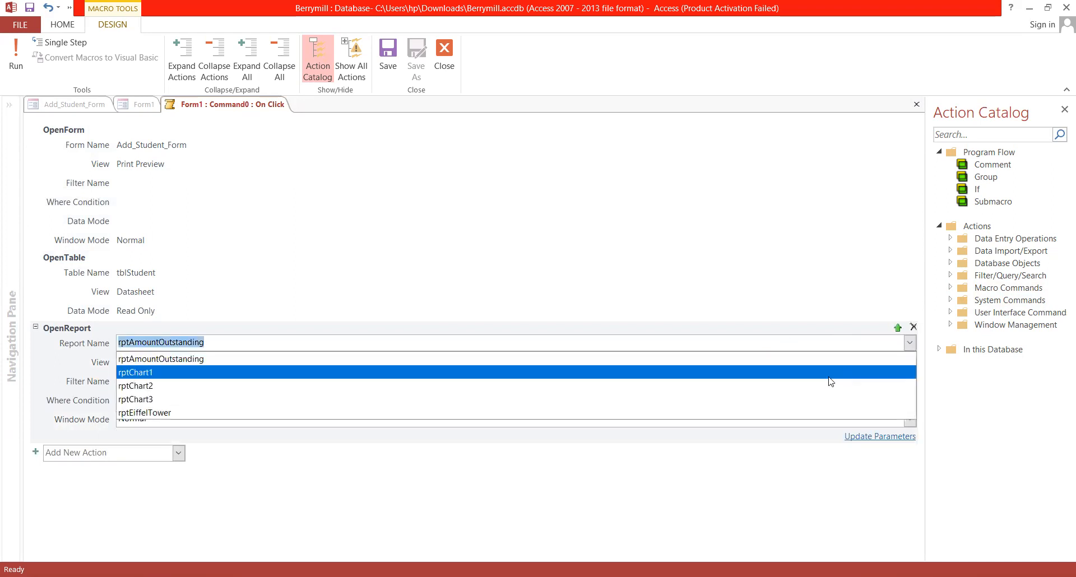
click(782, 372)
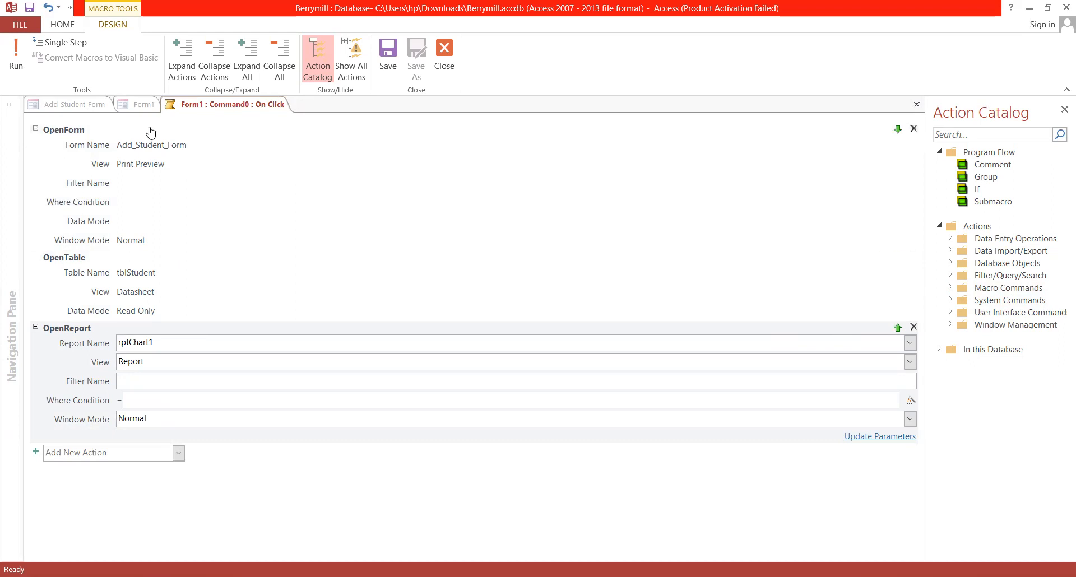
click(76, 453)
text(OpenForm)
key(Return)
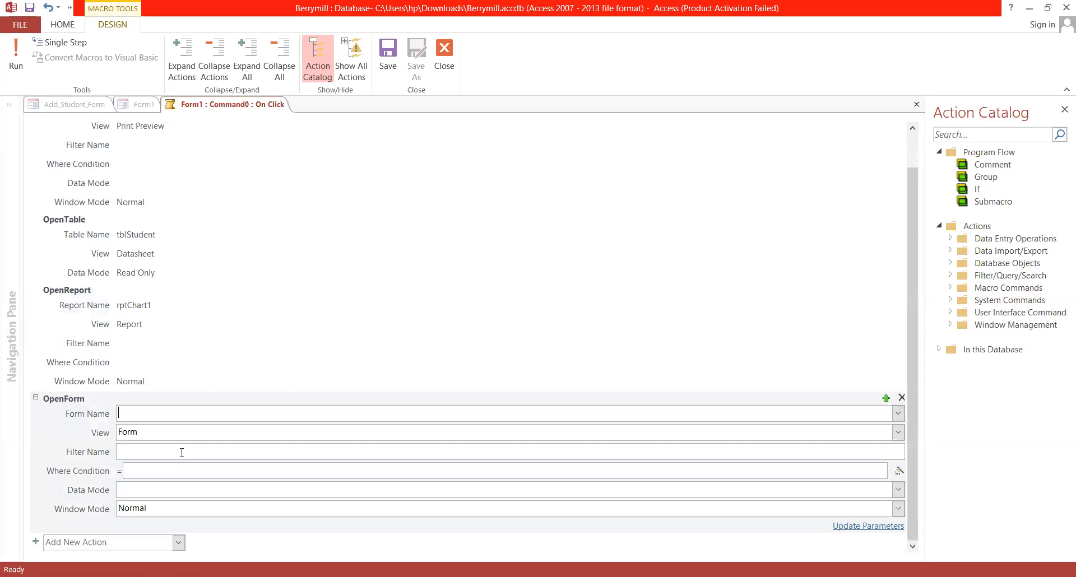
scroll(174, 321, up, 1)
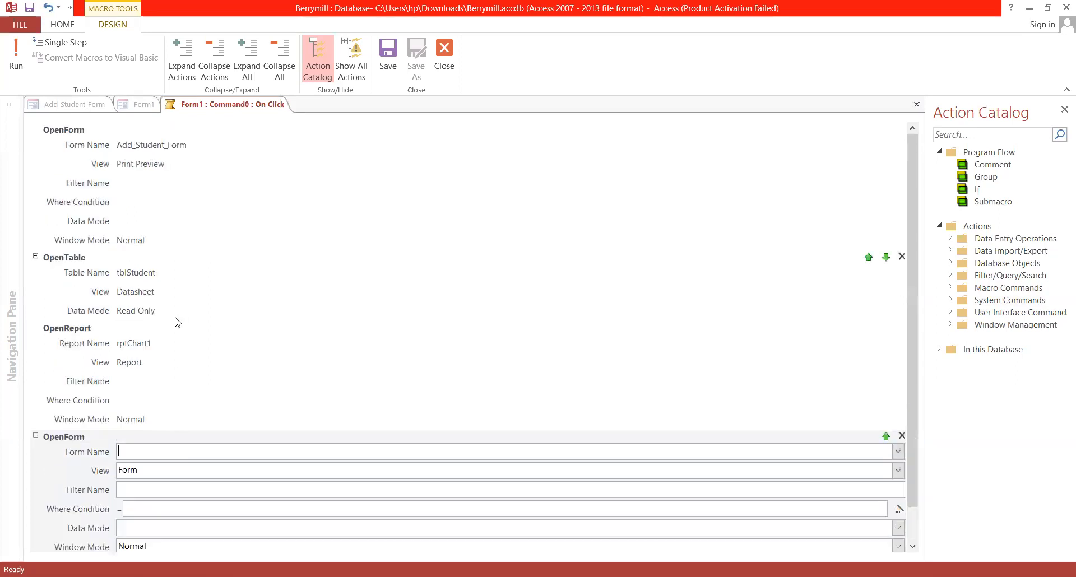
scroll(175, 321, down, 1)
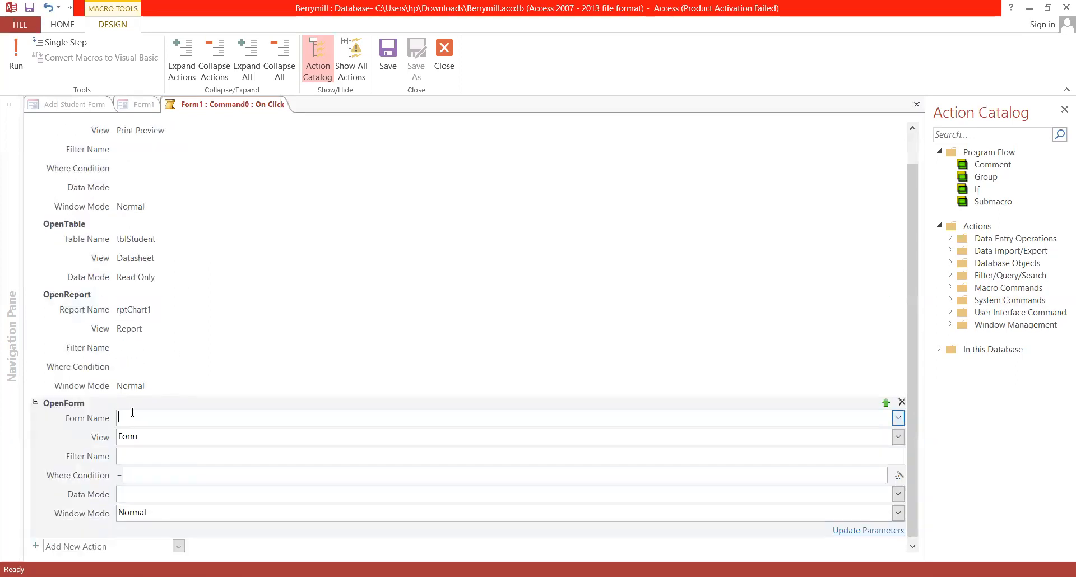
click(902, 404)
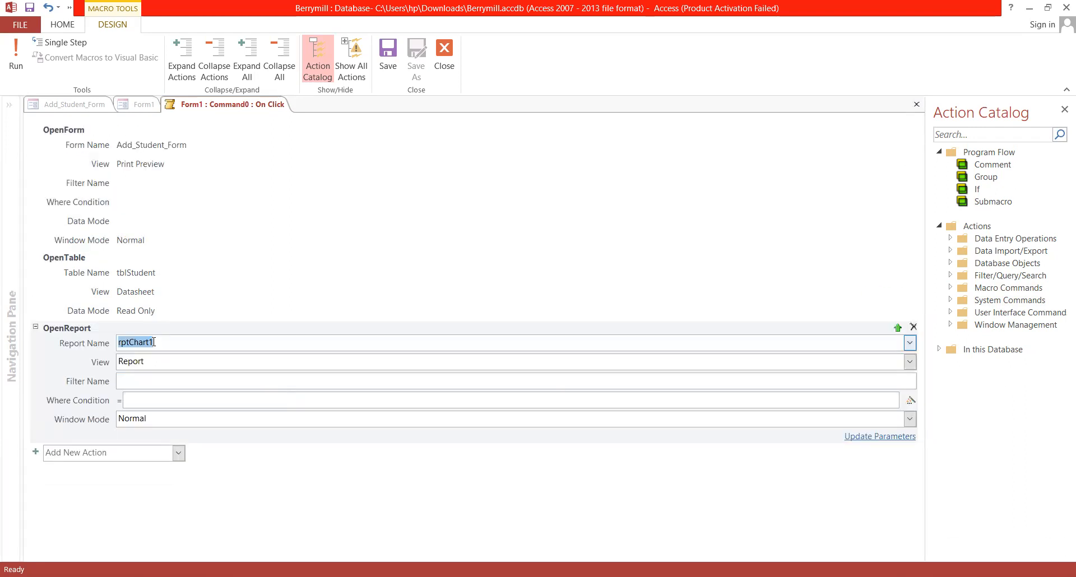
click(179, 453)
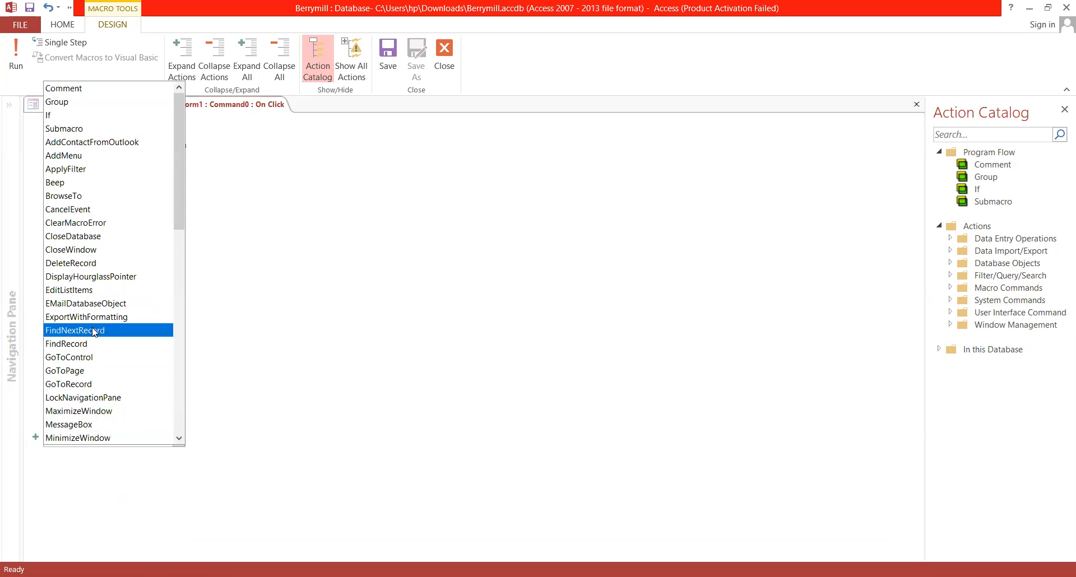
text(op)
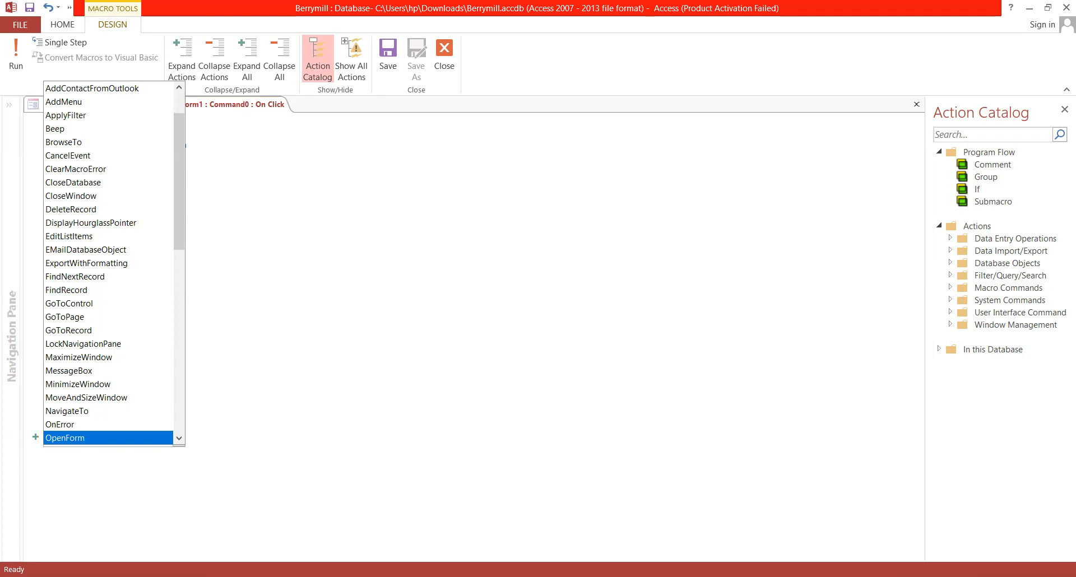
text(t)
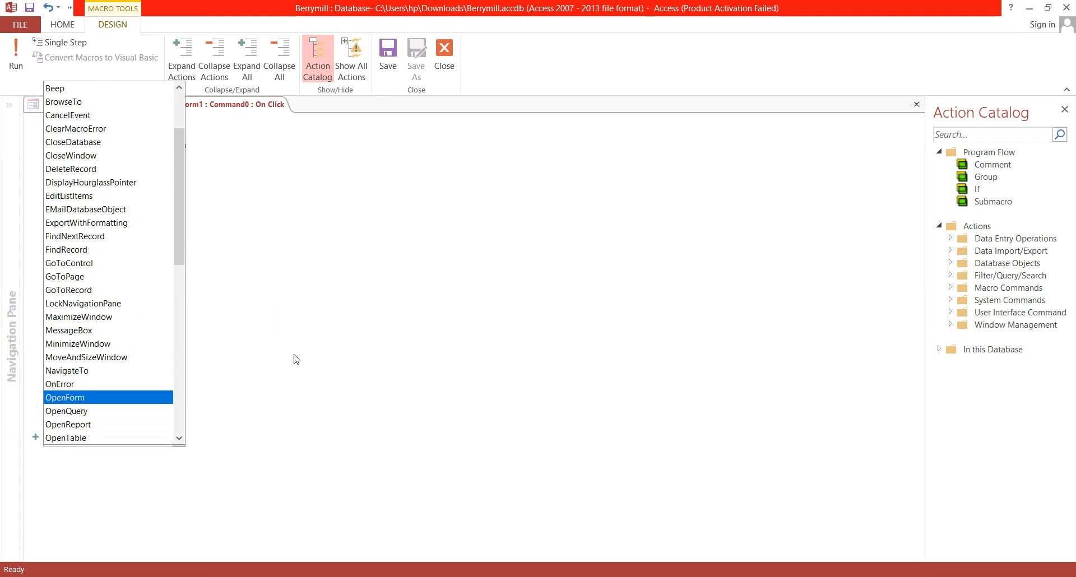
click(320, 282)
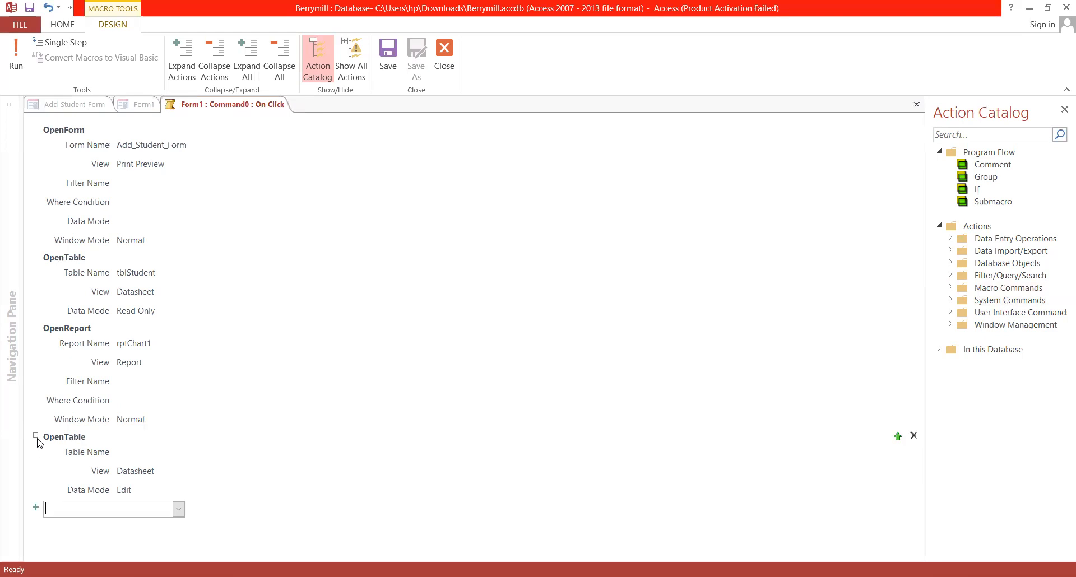
click(914, 435)
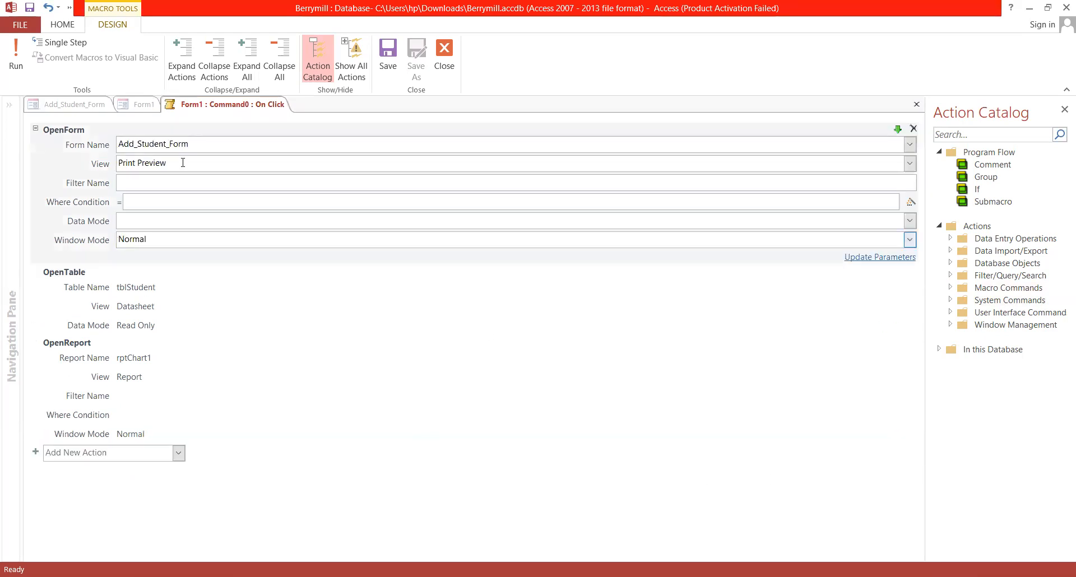
Close the macro builder and change the command button's caption to "open".
click(442, 66)
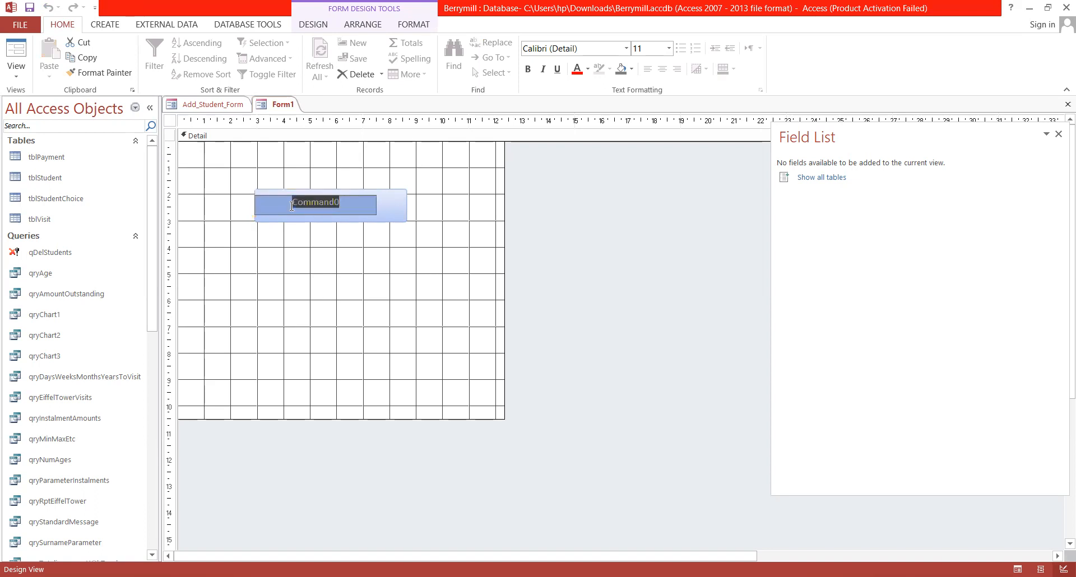
text(open)
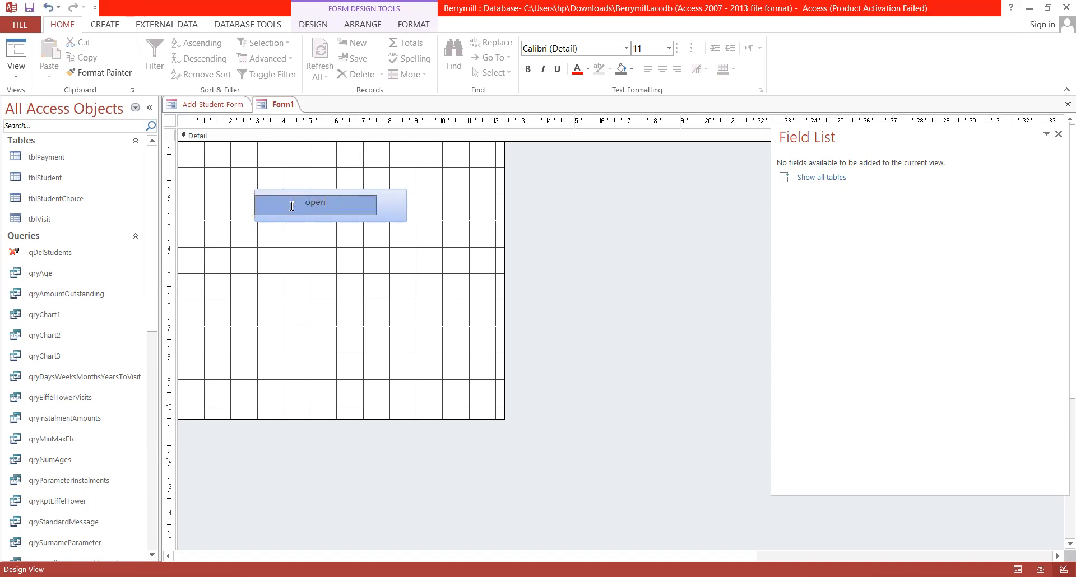
click(305, 270)
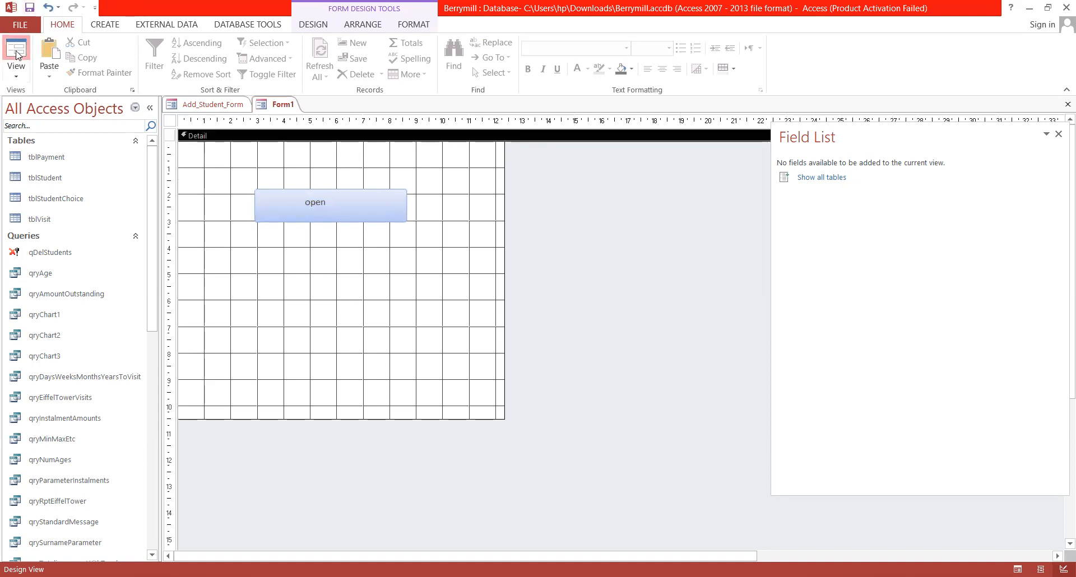
Test the open button in Form view, accepting the page-width notice, and check the opened tblStudent table and rptChart1 report.
click(16, 54)
click(324, 181)
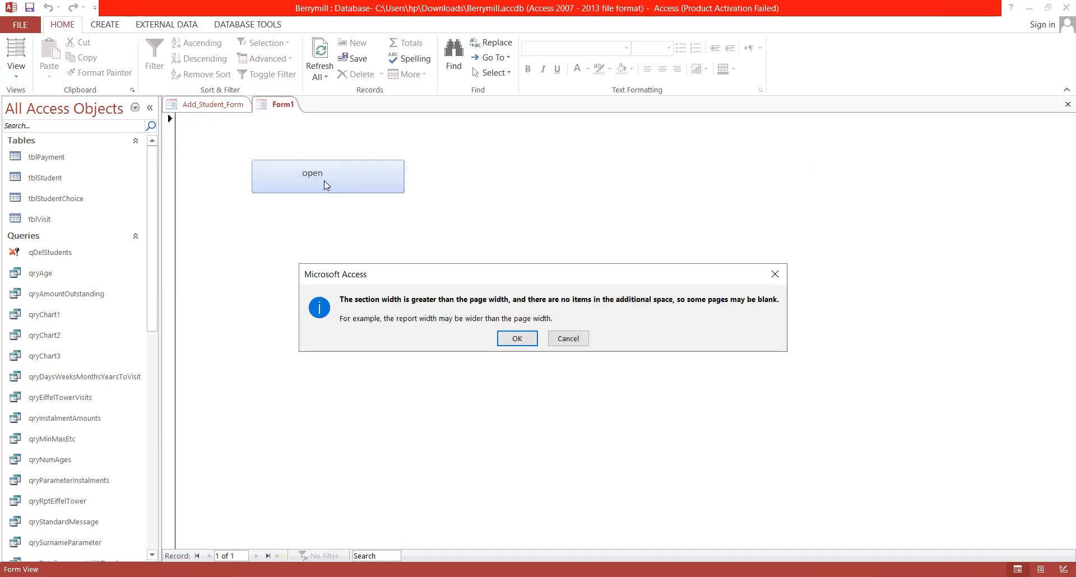
click(525, 338)
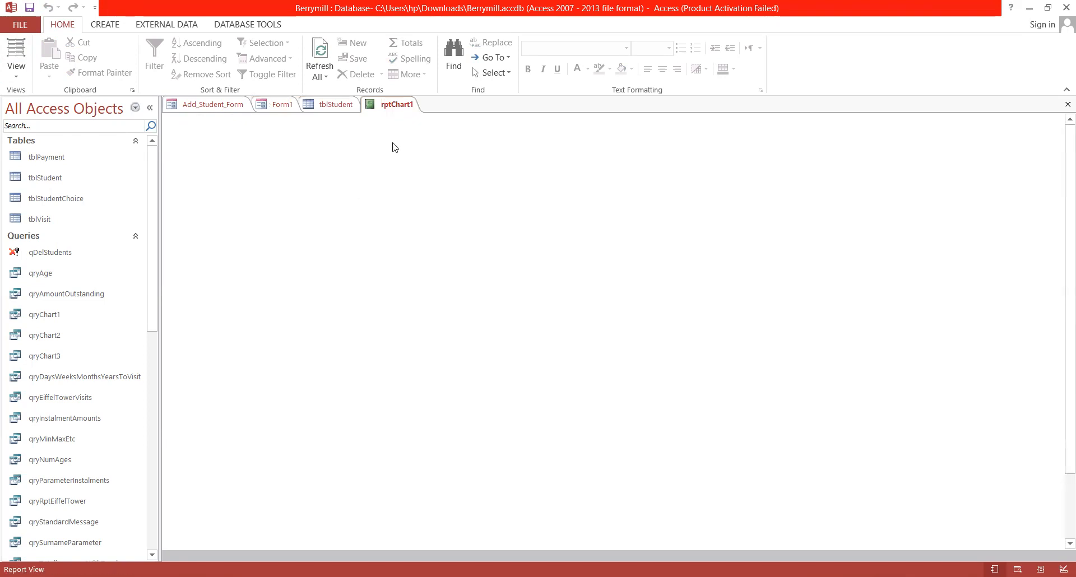
click(353, 104)
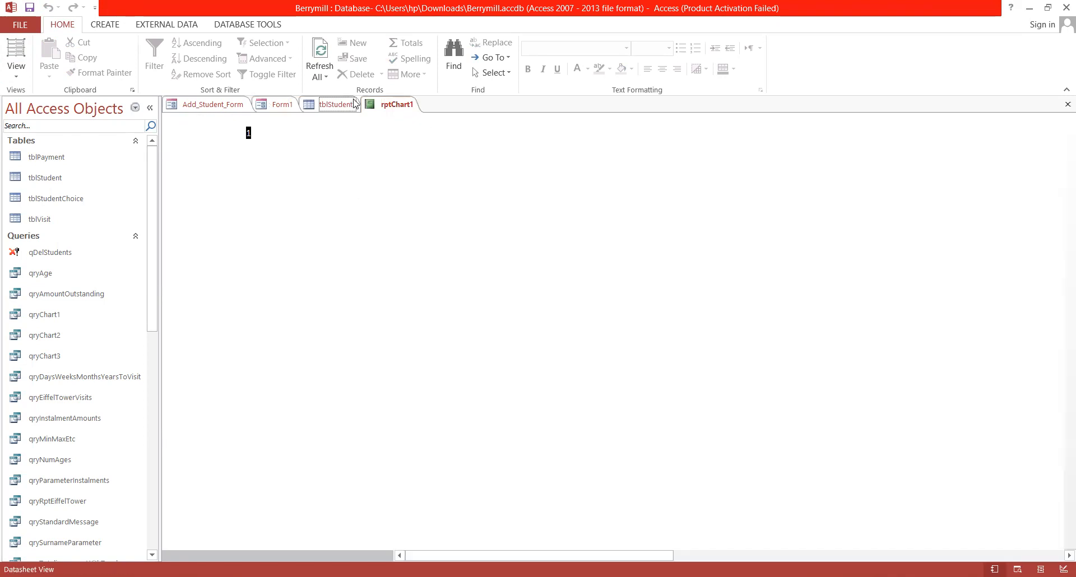
click(390, 105)
click(288, 106)
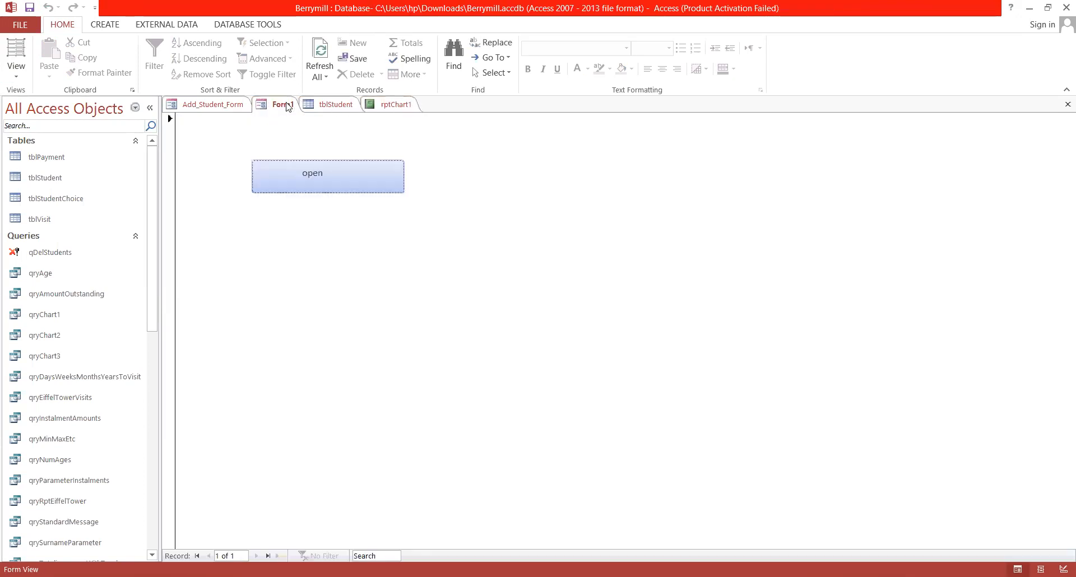
Close all open objects, saving the design changes to Add_Student_Form and to Form1 under its default name.
right_click(287, 106)
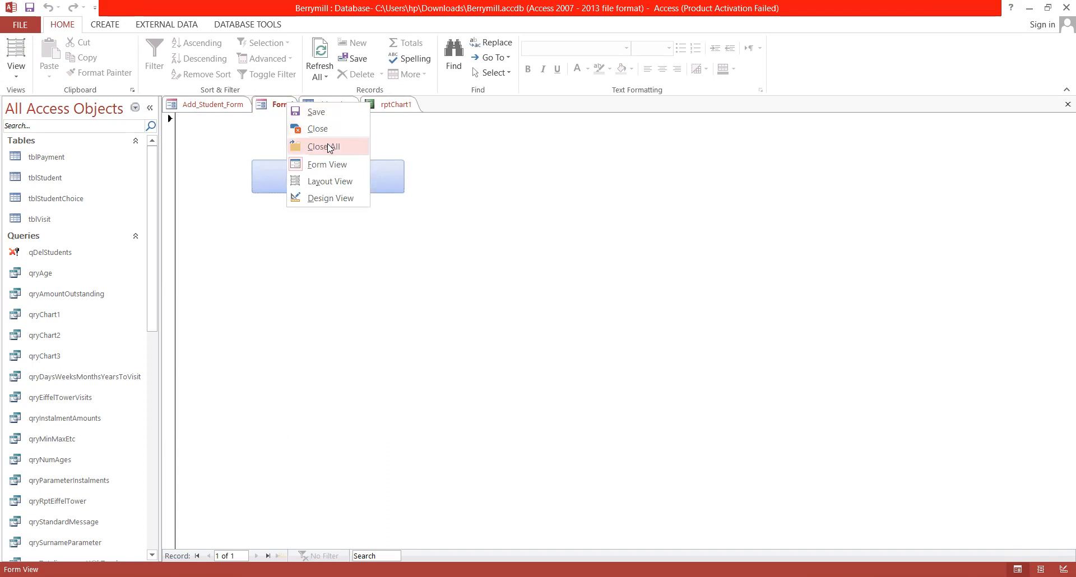
click(328, 147)
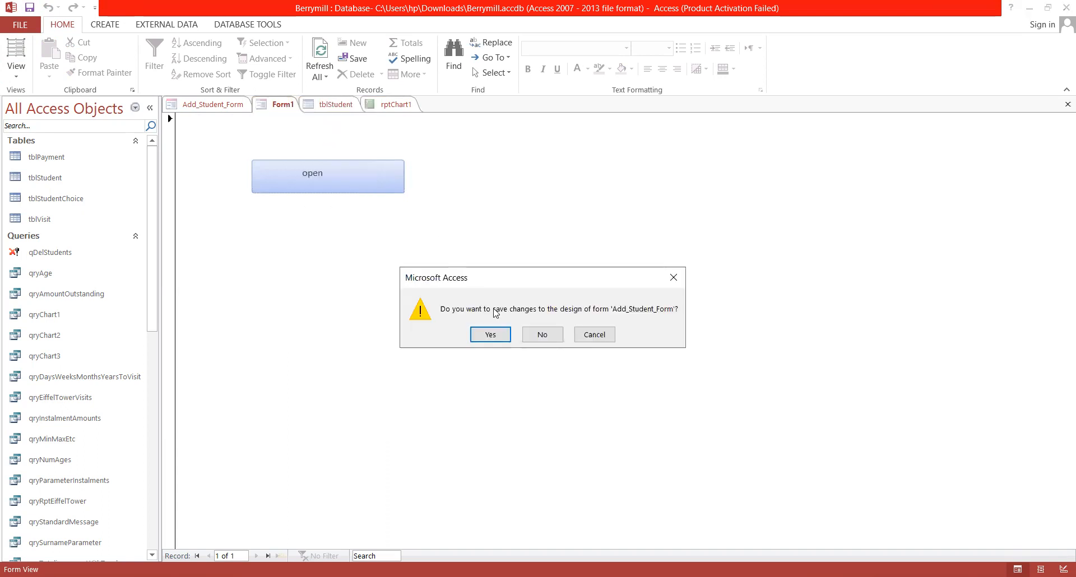
click(504, 341)
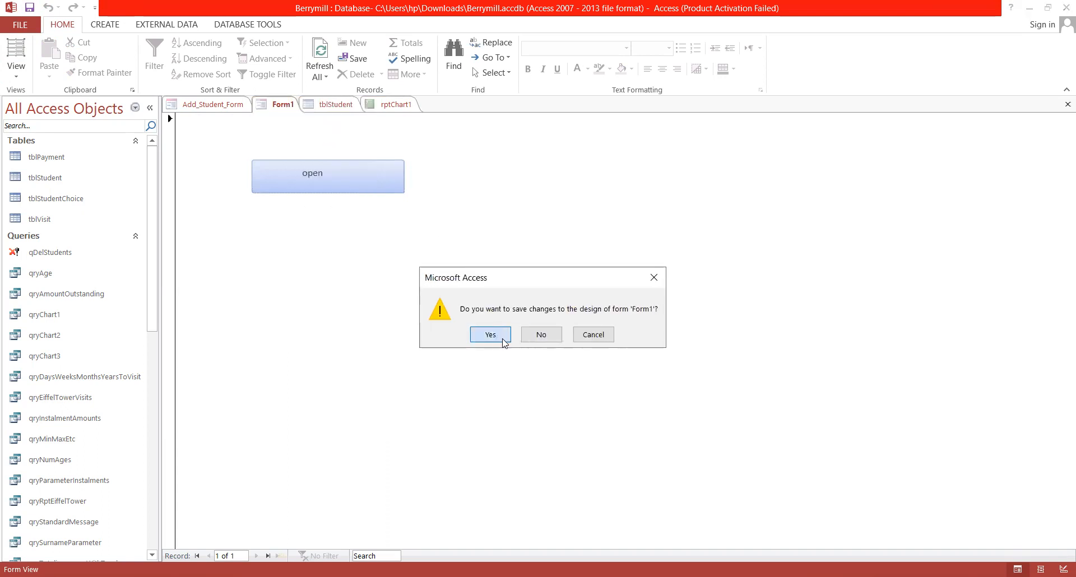
click(500, 337)
key(Return)
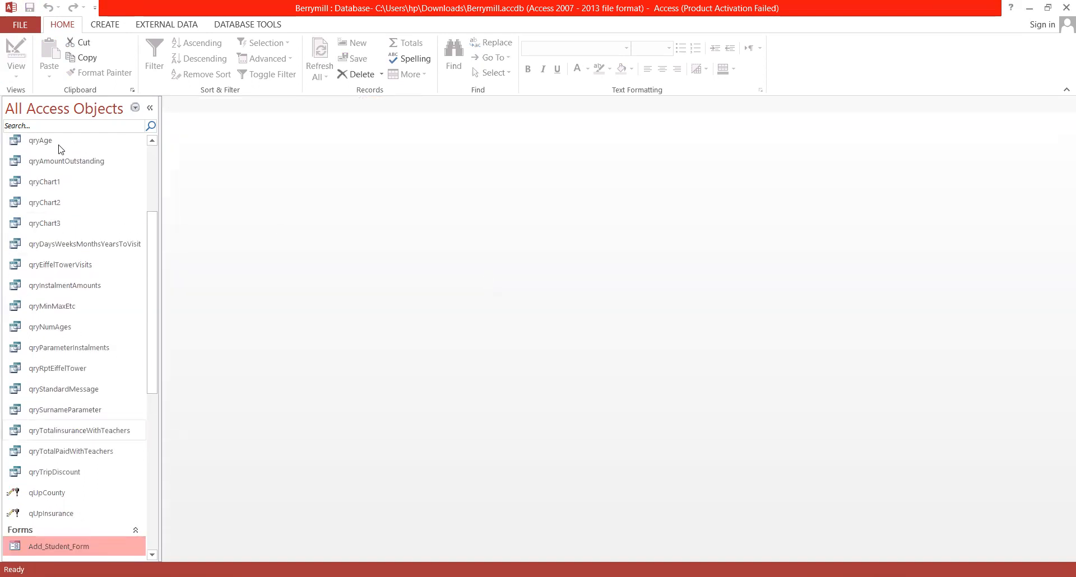
Filter the database objects by "fo" and open Form1 in Design view.
click(64, 122)
text(fo)
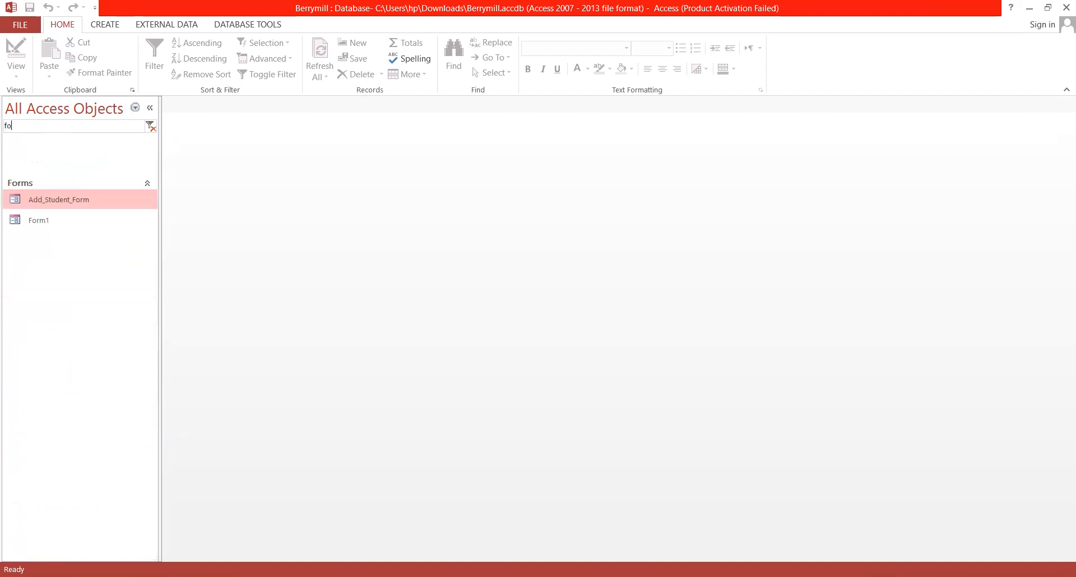
double_click(75, 176)
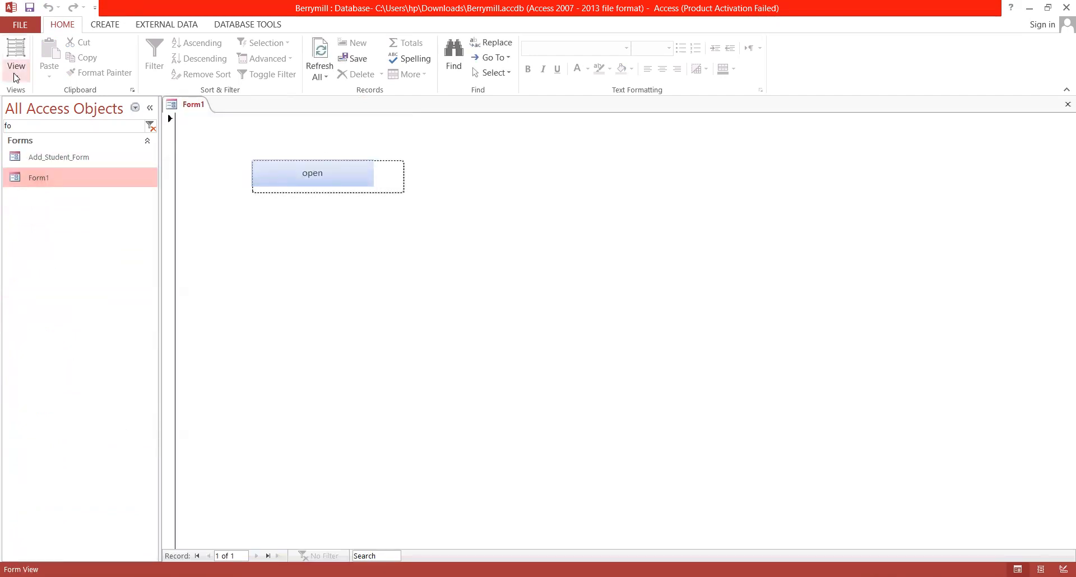
click(15, 71)
click(86, 158)
Delete the OpenReport and OpenTable actions from the open button's On Click macro and close the macro builder.
click(300, 197)
right_click(303, 197)
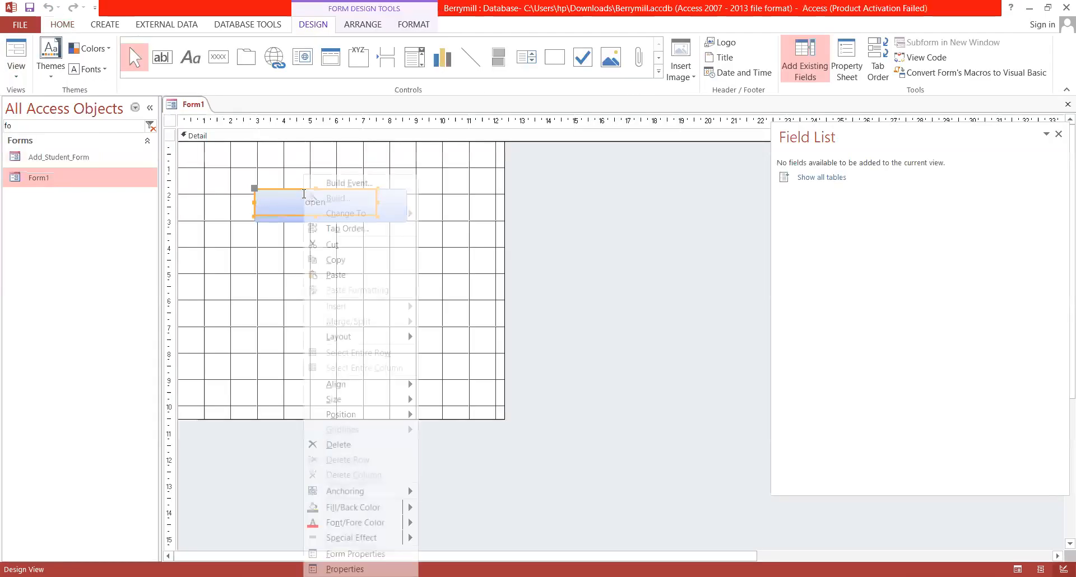
click(359, 183)
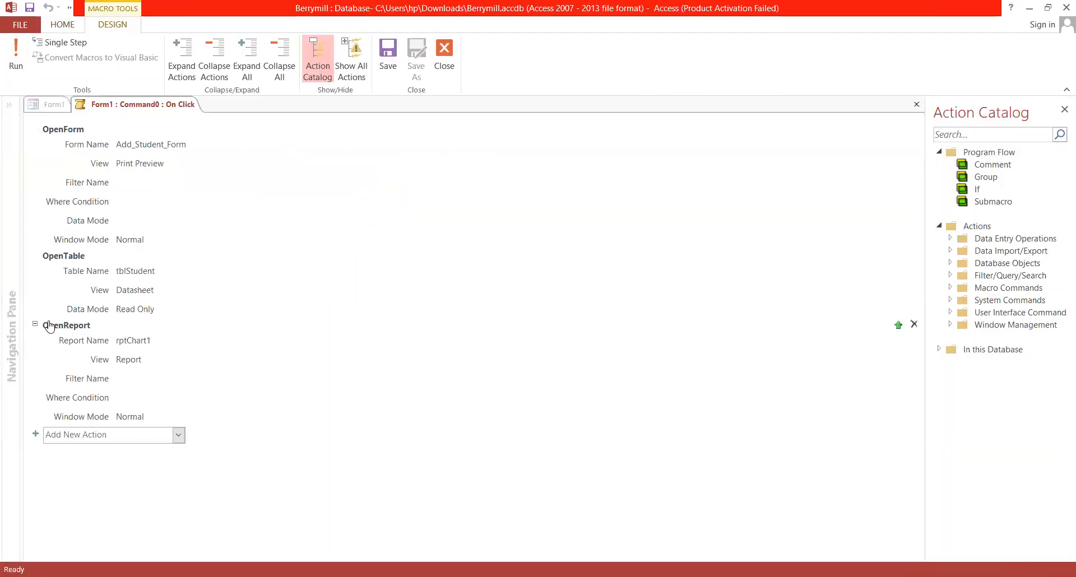
click(915, 325)
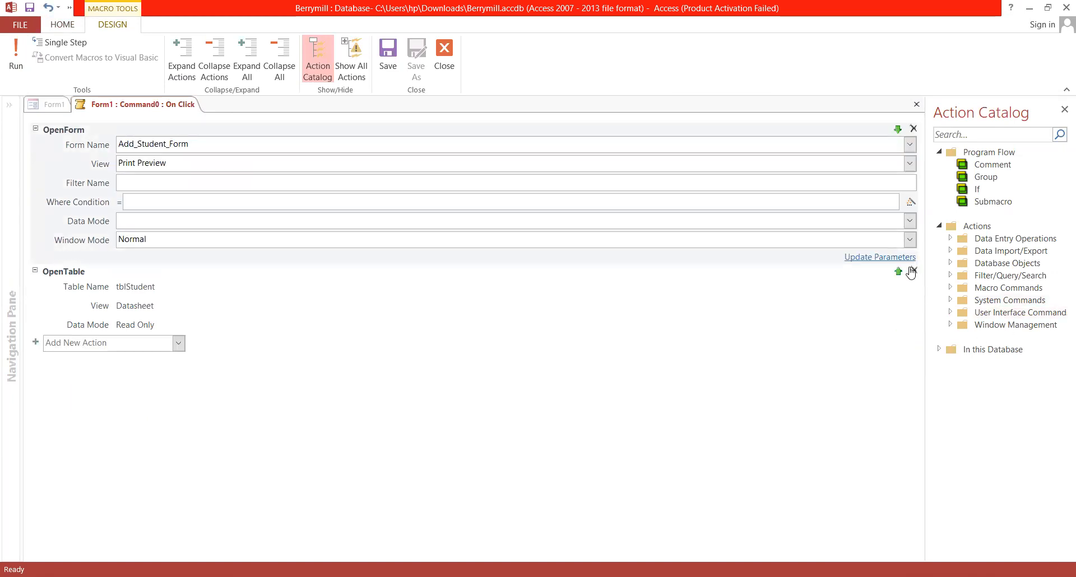
click(911, 273)
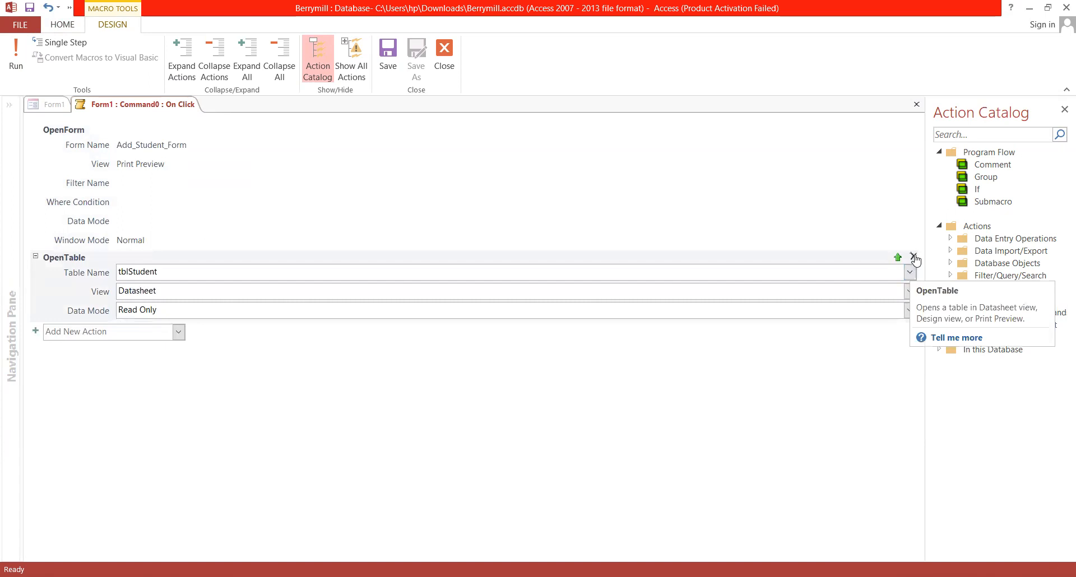
click(913, 256)
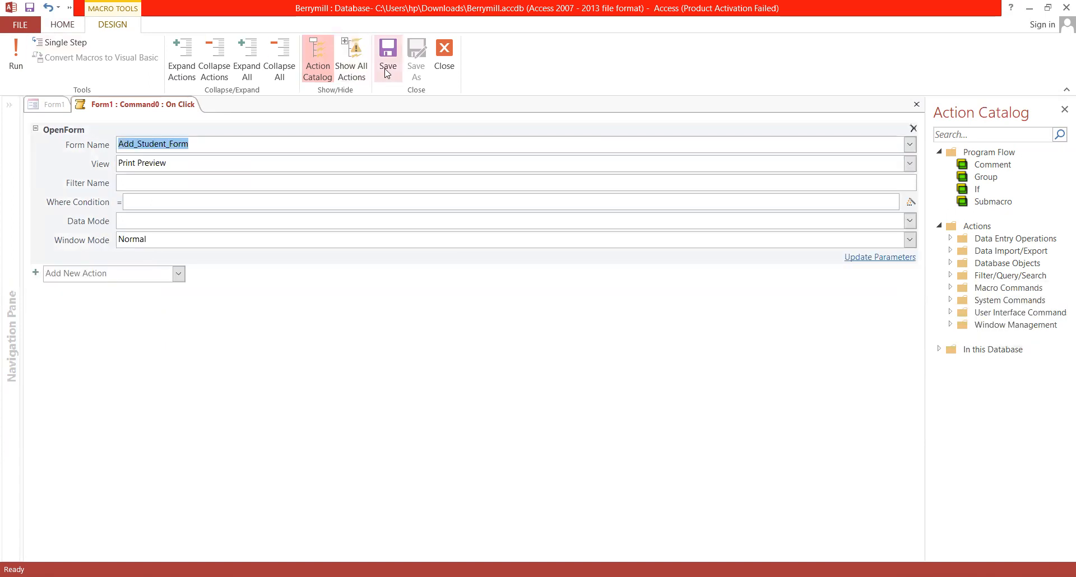
click(445, 56)
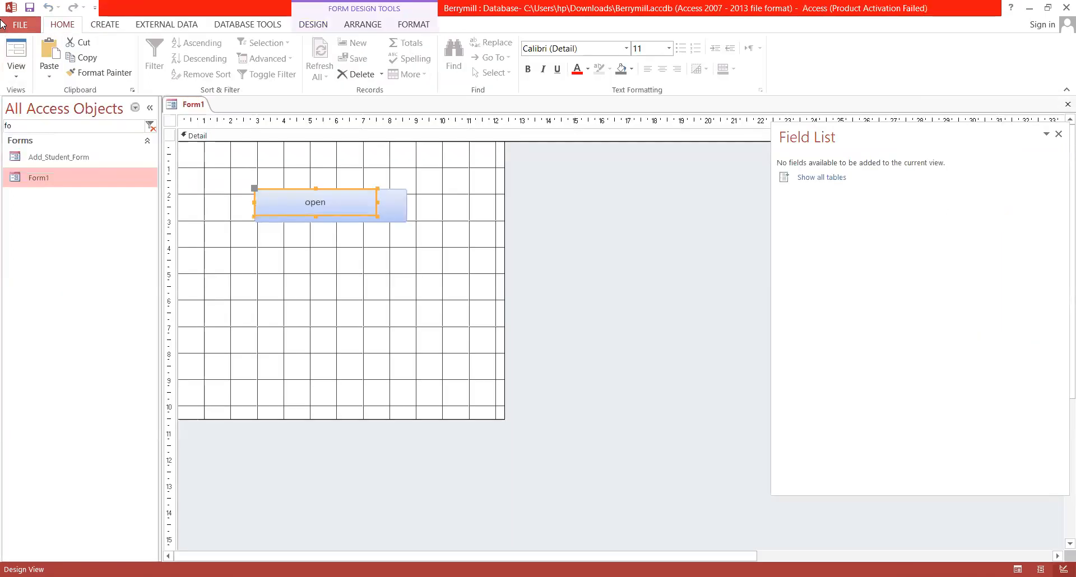
Test the open button in Form view, check both pages of the Add_Student_Form print preview, and return to Form1.
click(14, 51)
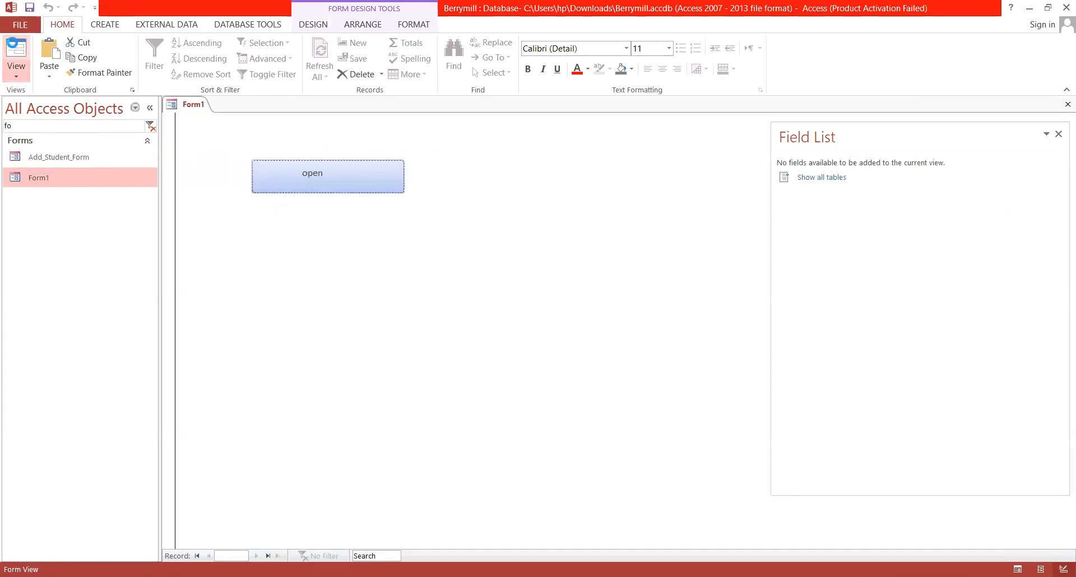
click(312, 181)
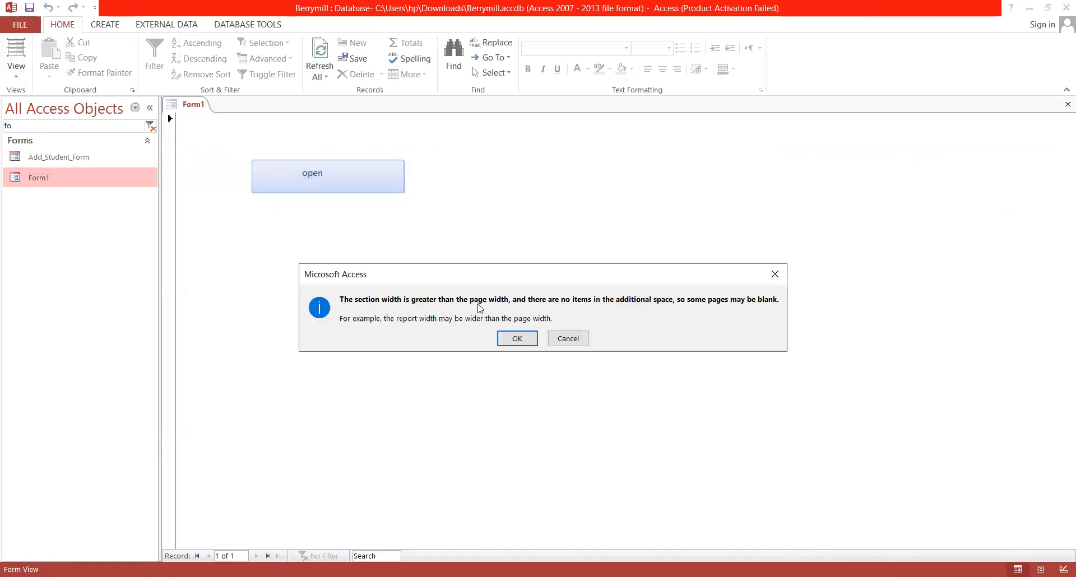
click(506, 338)
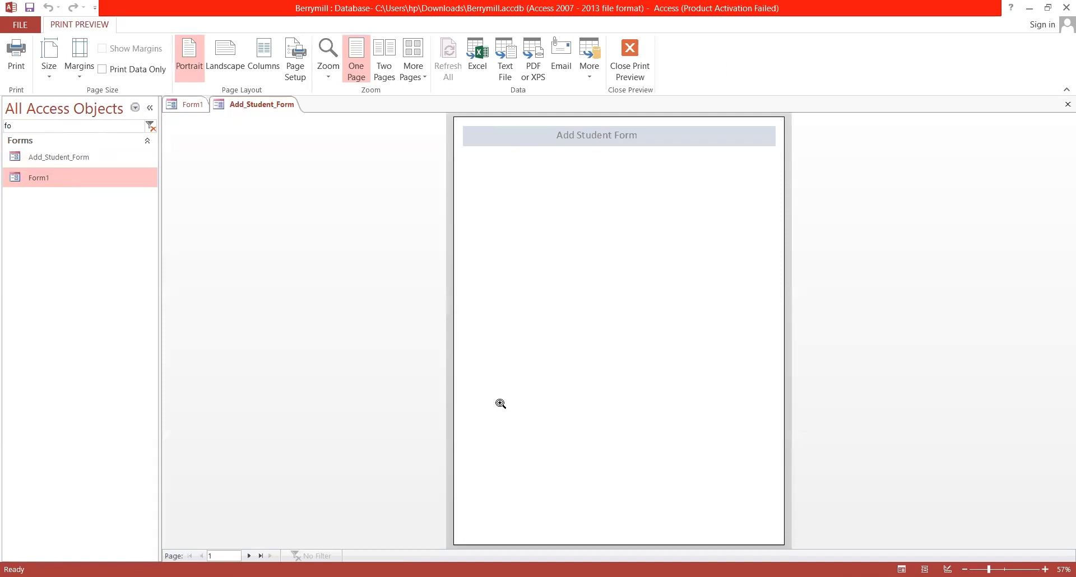
click(249, 556)
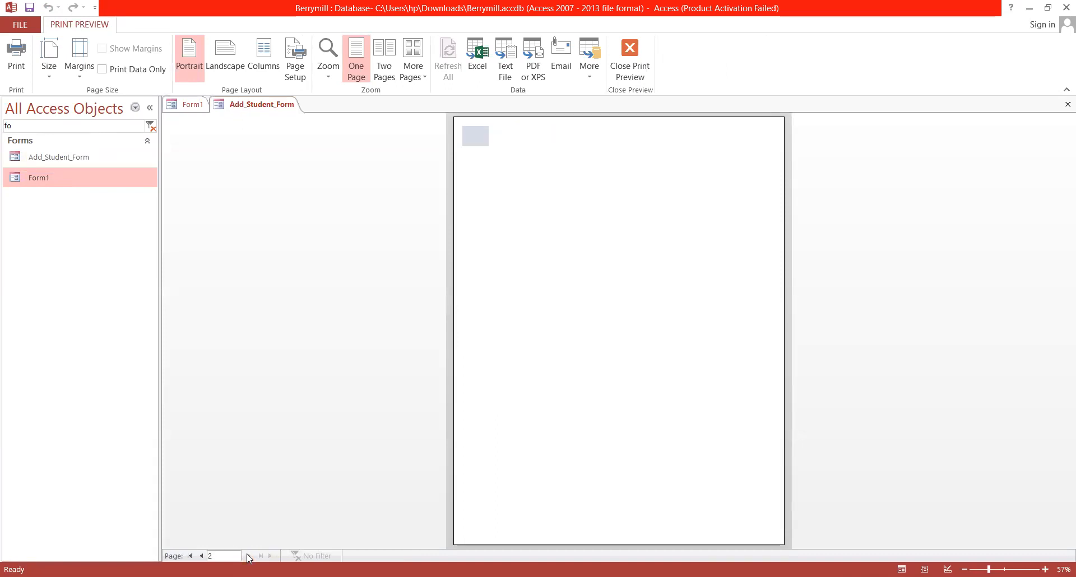
click(203, 556)
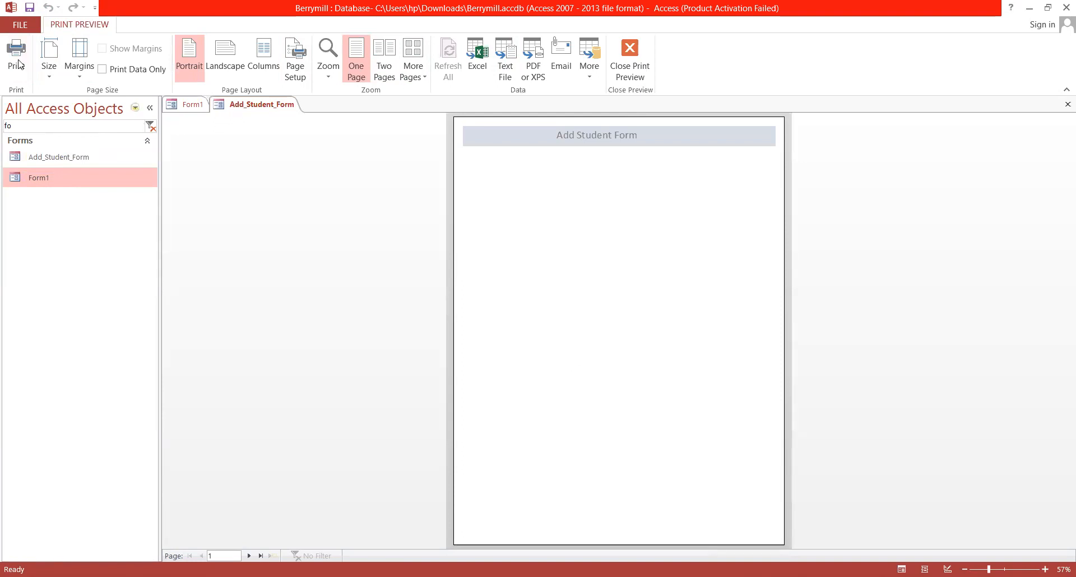
click(630, 83)
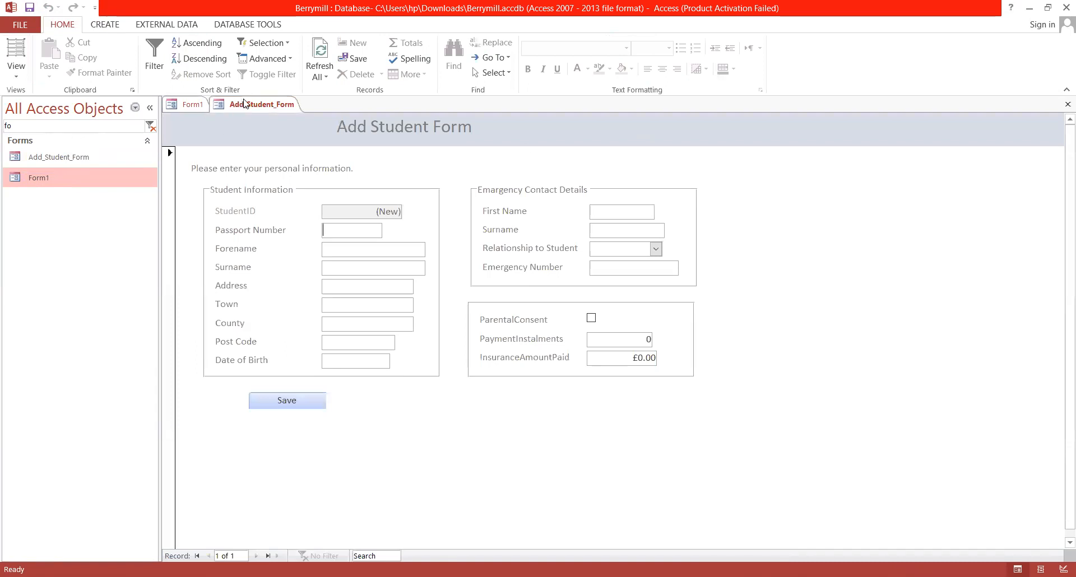
click(191, 104)
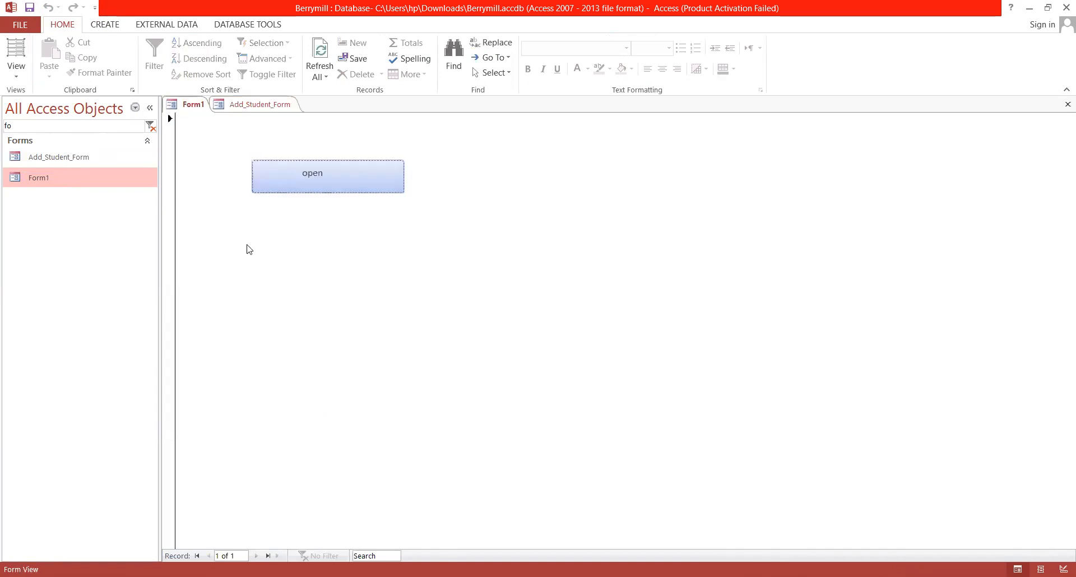
click(24, 79)
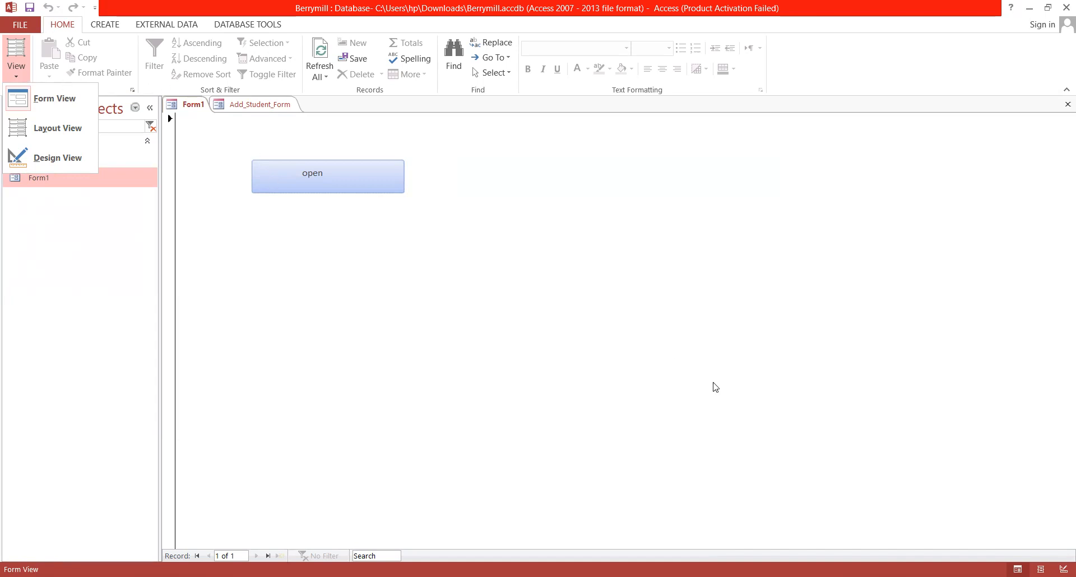
click(880, 400)
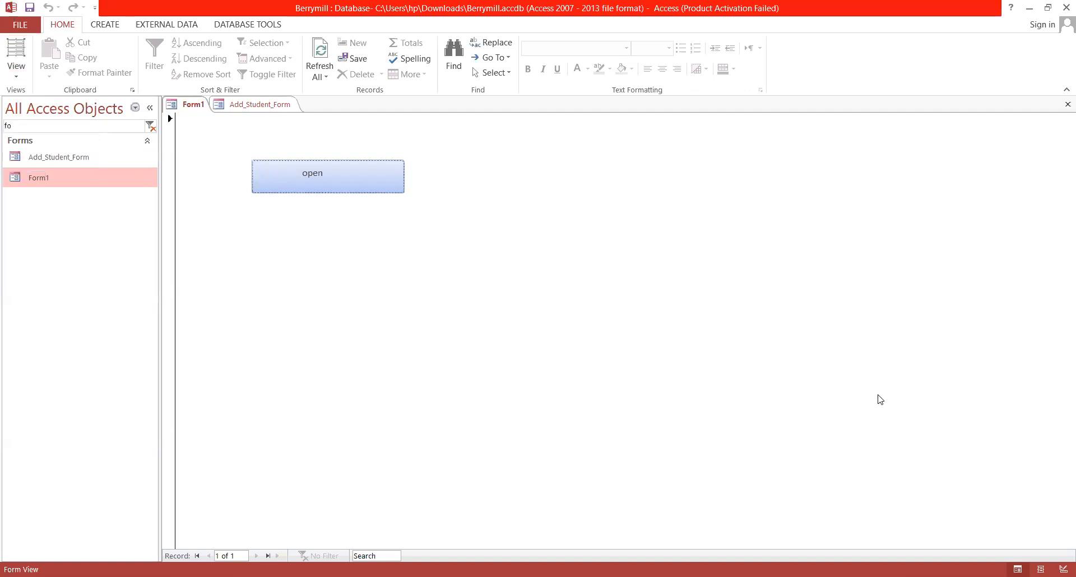